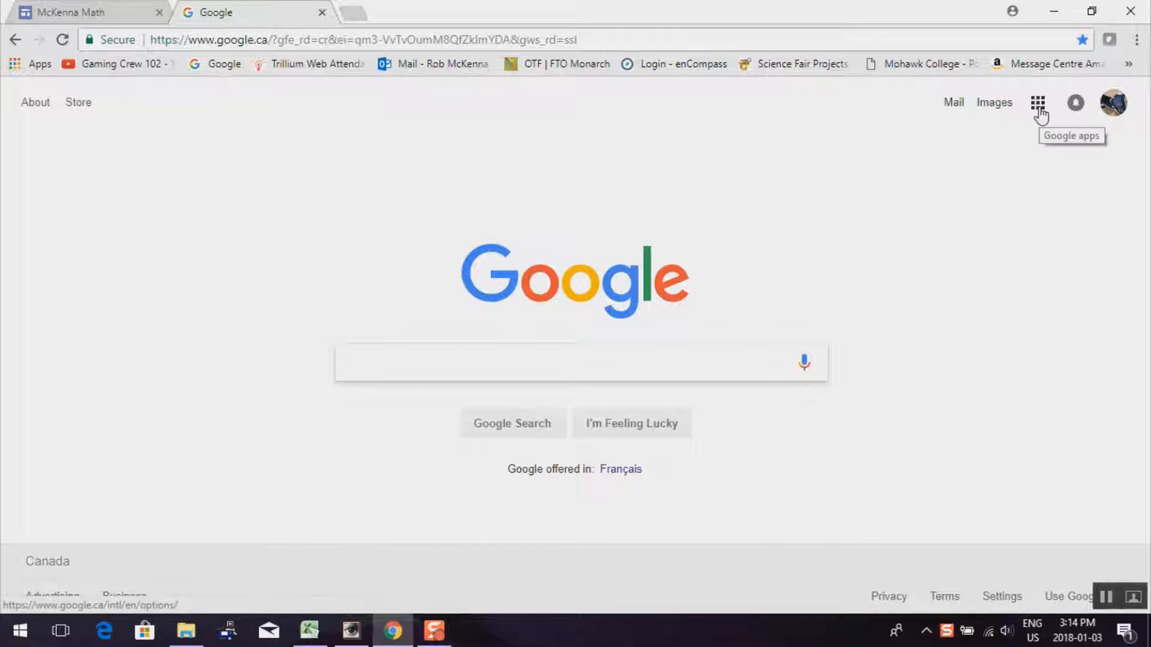
Switch to the math class site's tab and scroll through its home page and banner
left_click(81, 13)
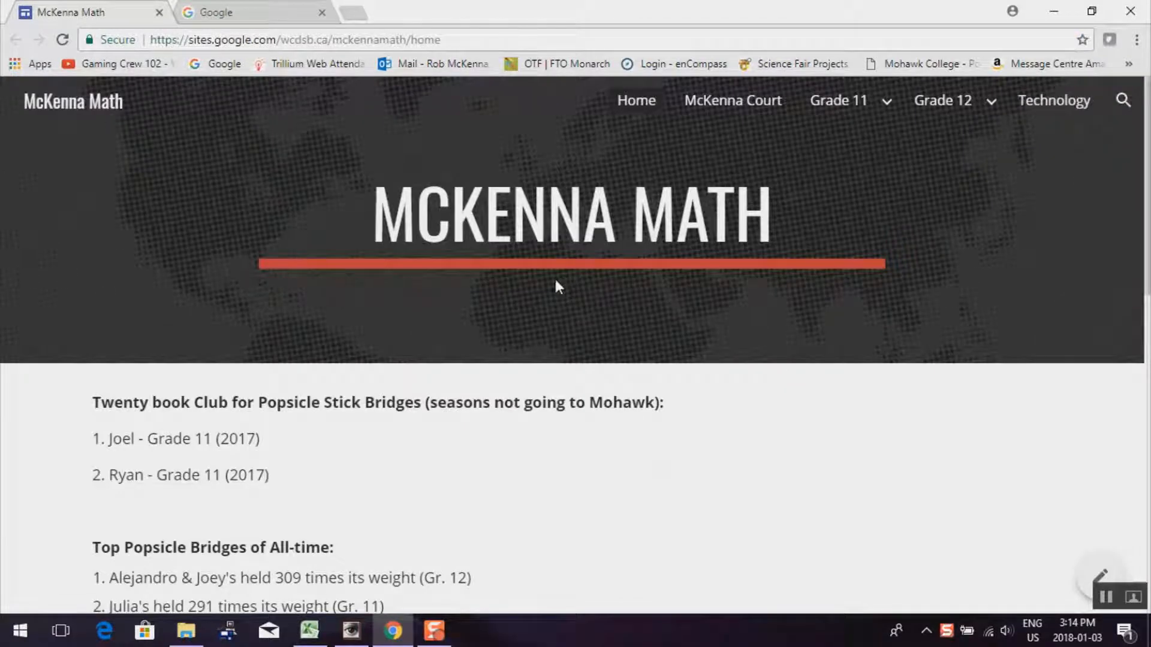
scroll(555, 282, "down", 14)
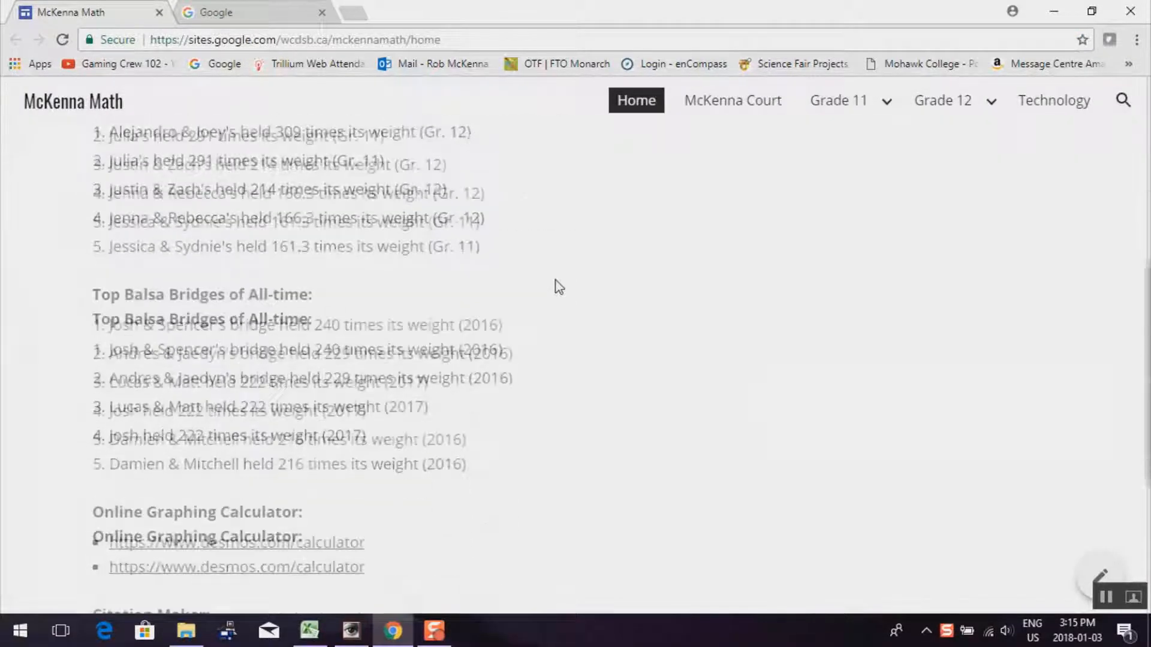
scroll(547, 287, "up", 14)
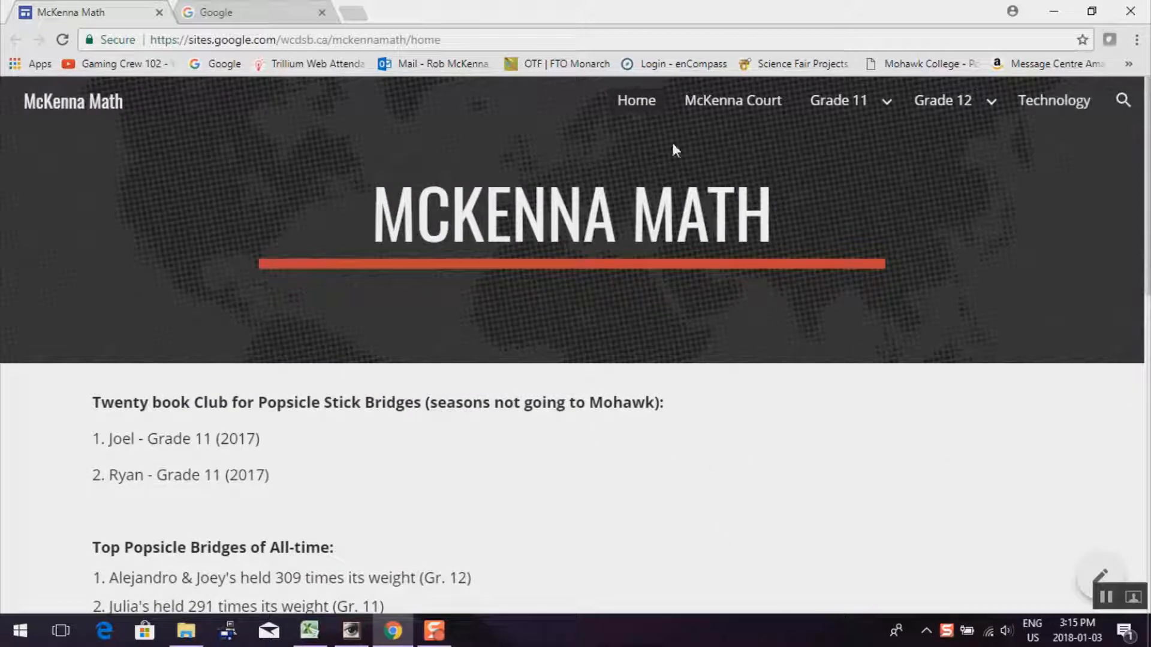
scroll(567, 368, "down", 14)
scroll(566, 366, "up", 14)
Open the Court debate page from the nav bar and scroll through it
left_click(733, 103)
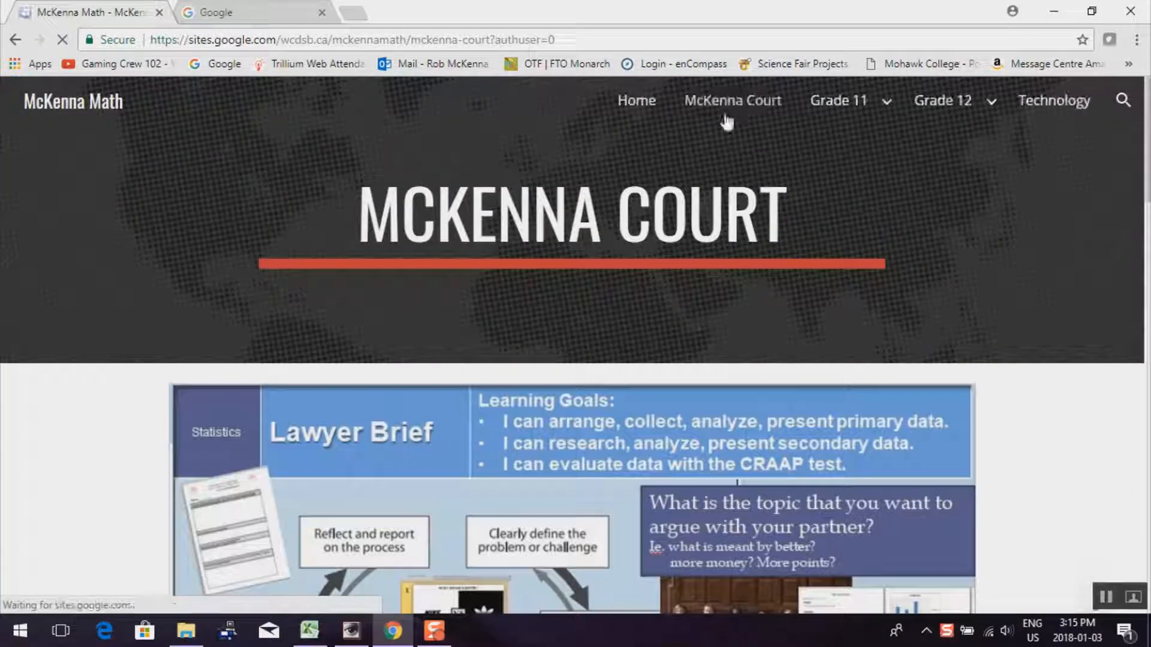
scroll(661, 243, "down", 20)
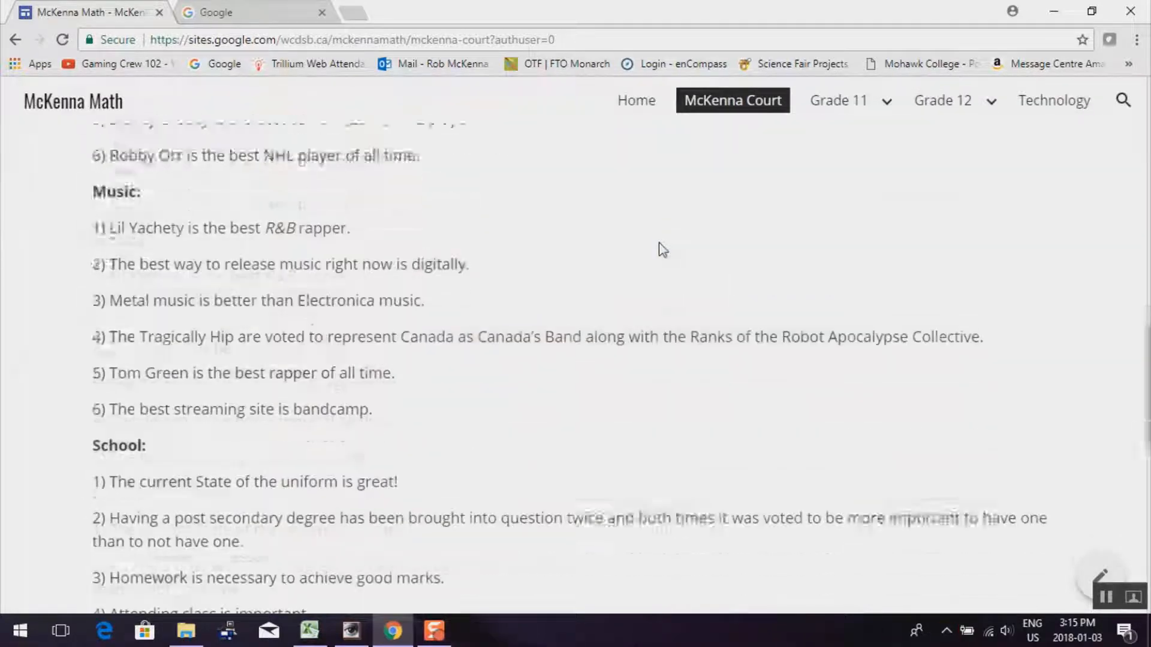
scroll(660, 247, "down", 7)
scroll(659, 249, "up", 20)
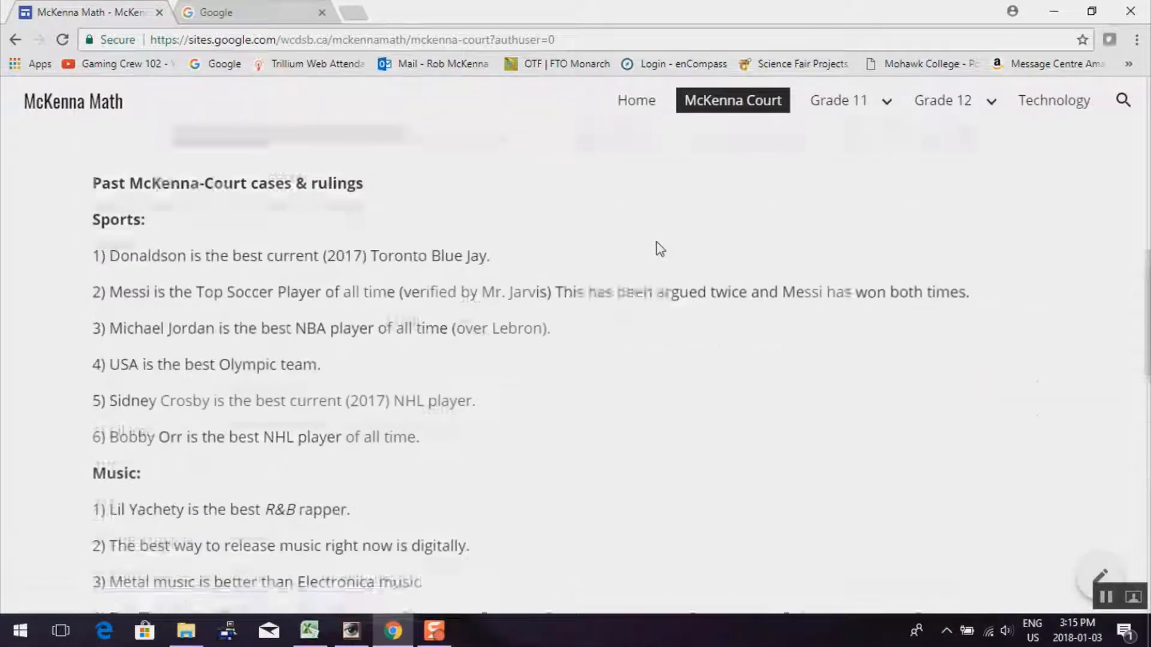
scroll(660, 248, "up", 10)
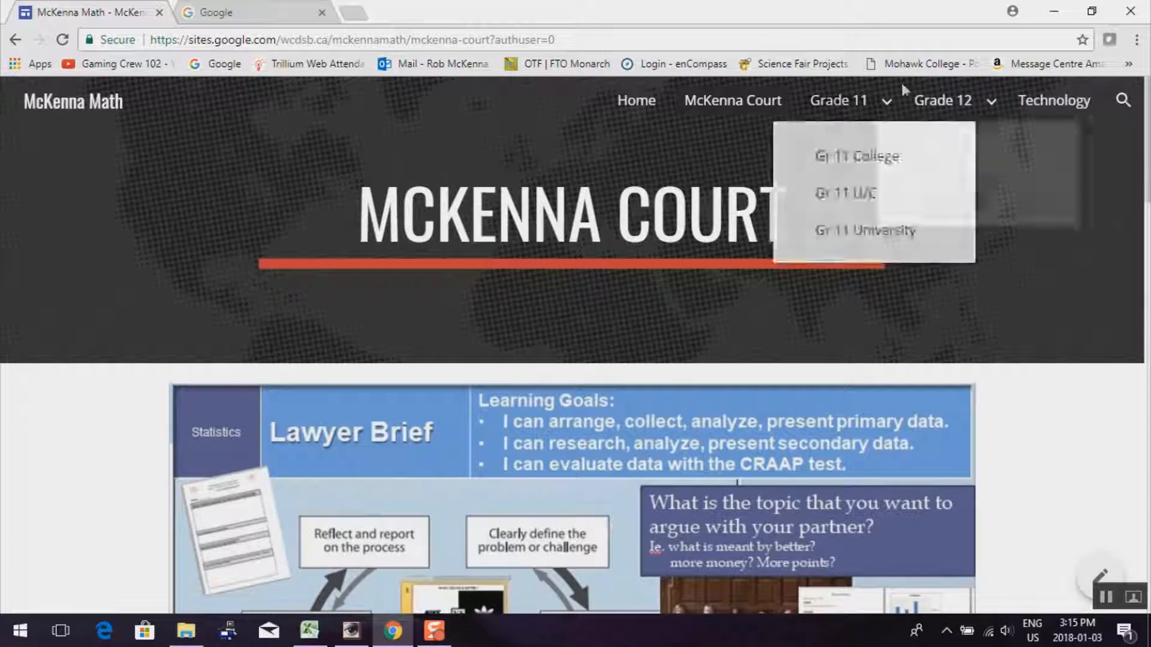
Open the Technology page and browse its activities like Tool Training and 3D Printing
left_click(1046, 106)
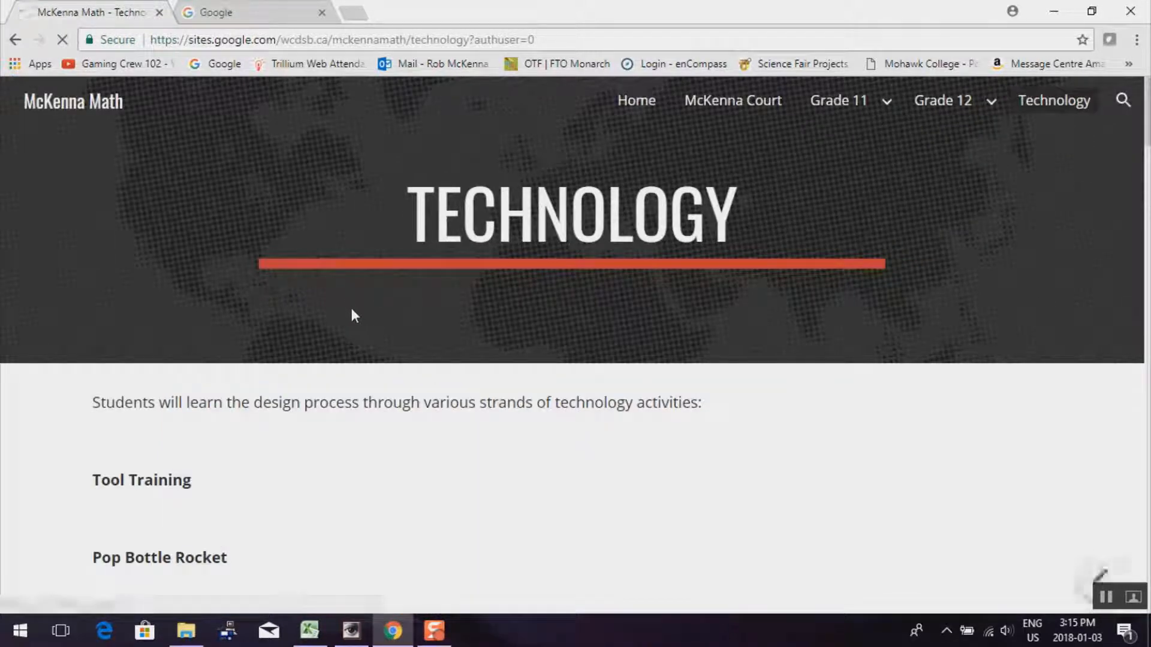
scroll(389, 334, "down", 8)
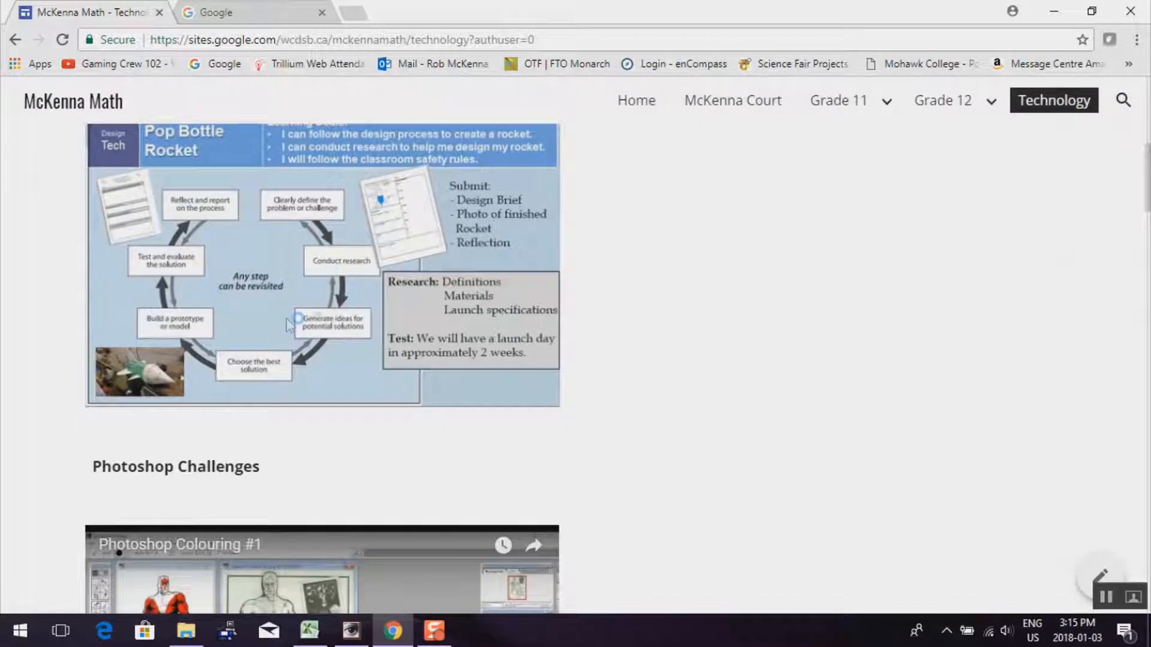
scroll(283, 419, "down", 4)
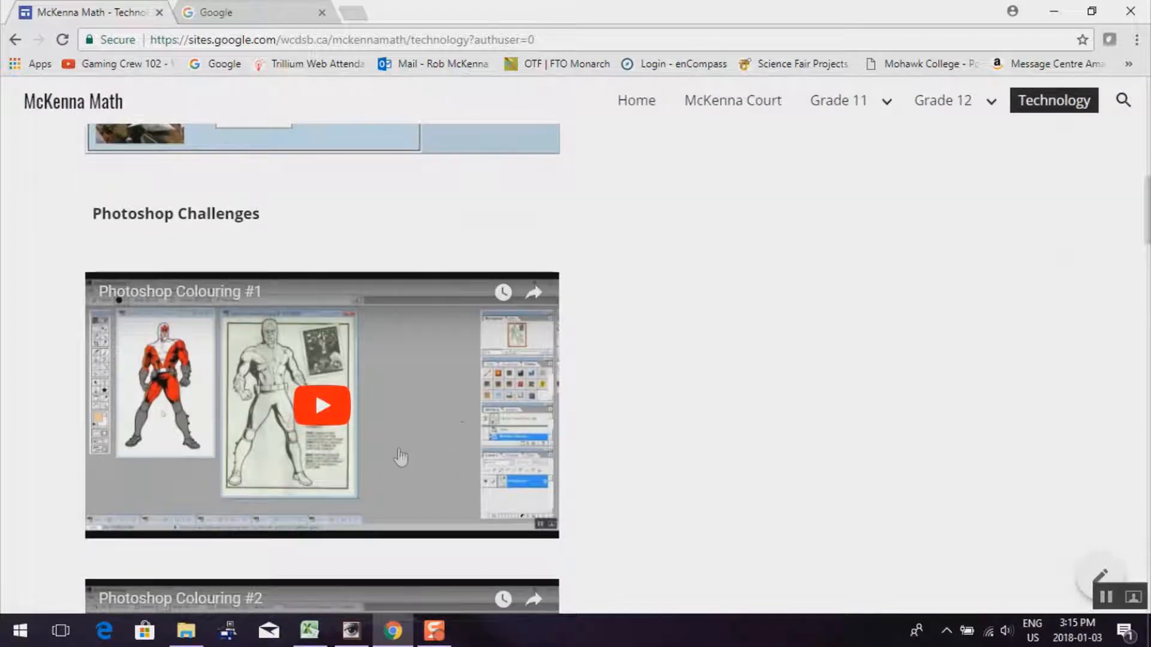
scroll(308, 410, "down", 8)
scroll(306, 409, "down", 10)
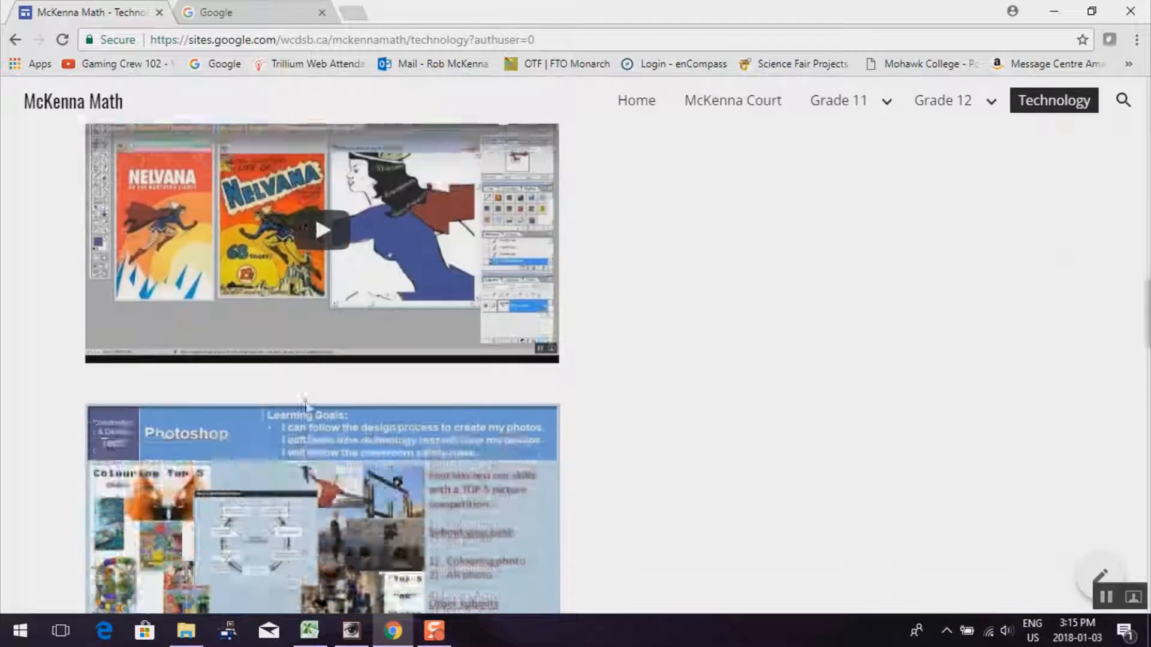
scroll(308, 406, "down", 10)
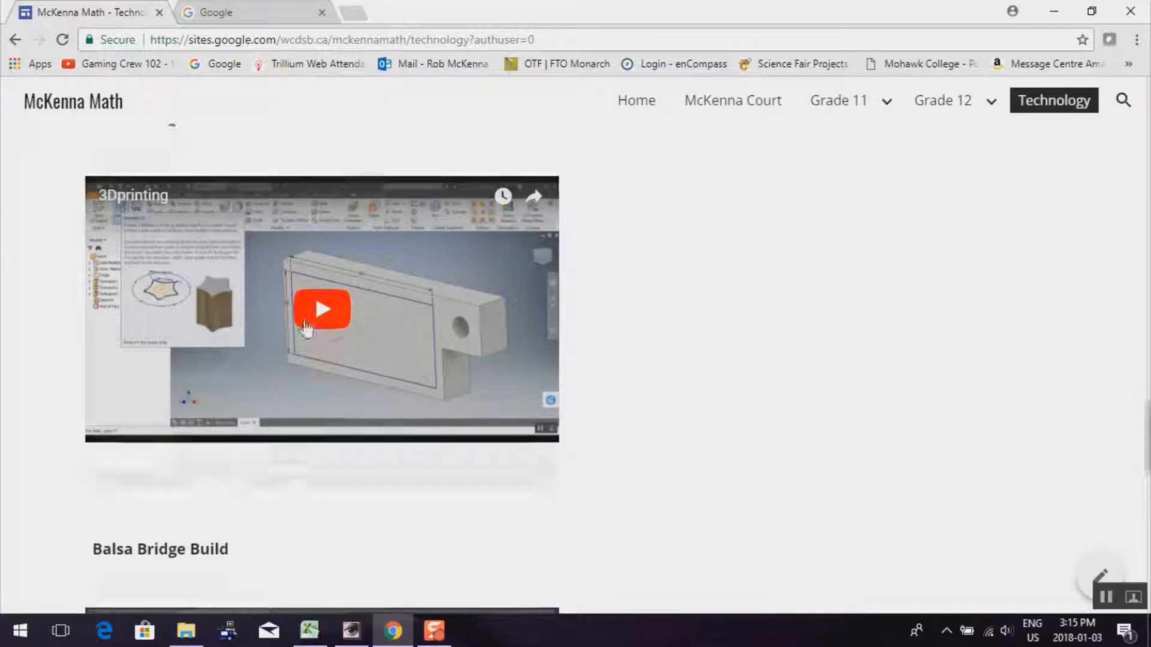
scroll(304, 319, "up", 5)
scroll(304, 319, "down", 7)
scroll(306, 328, "down", 2)
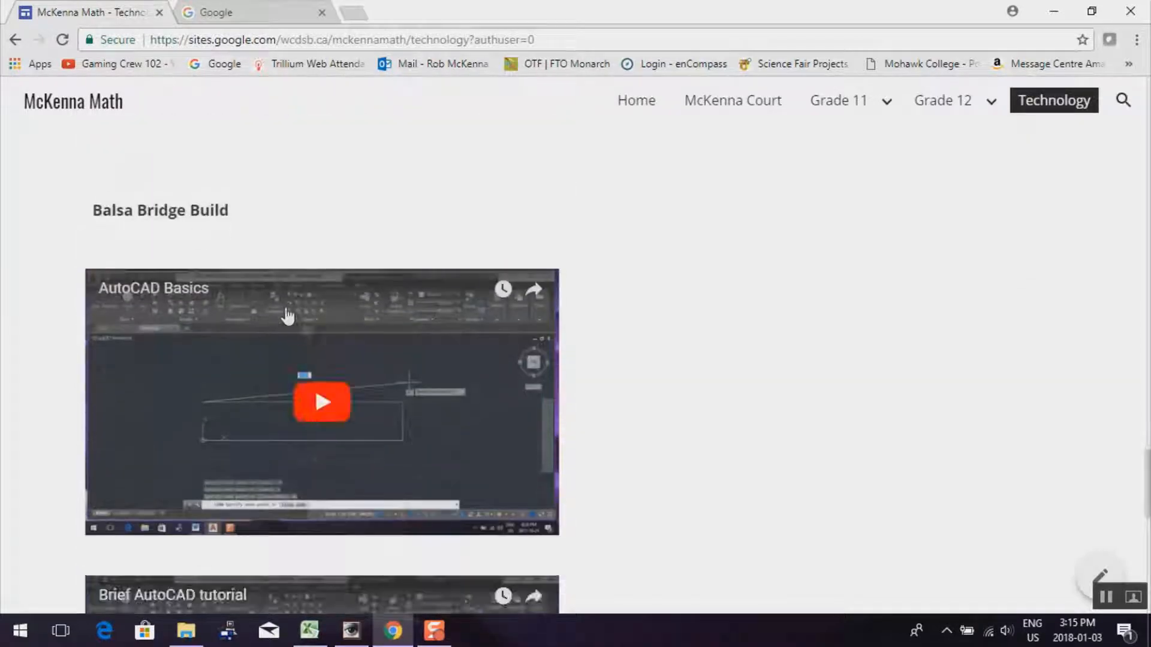
scroll(324, 424, "down", 10)
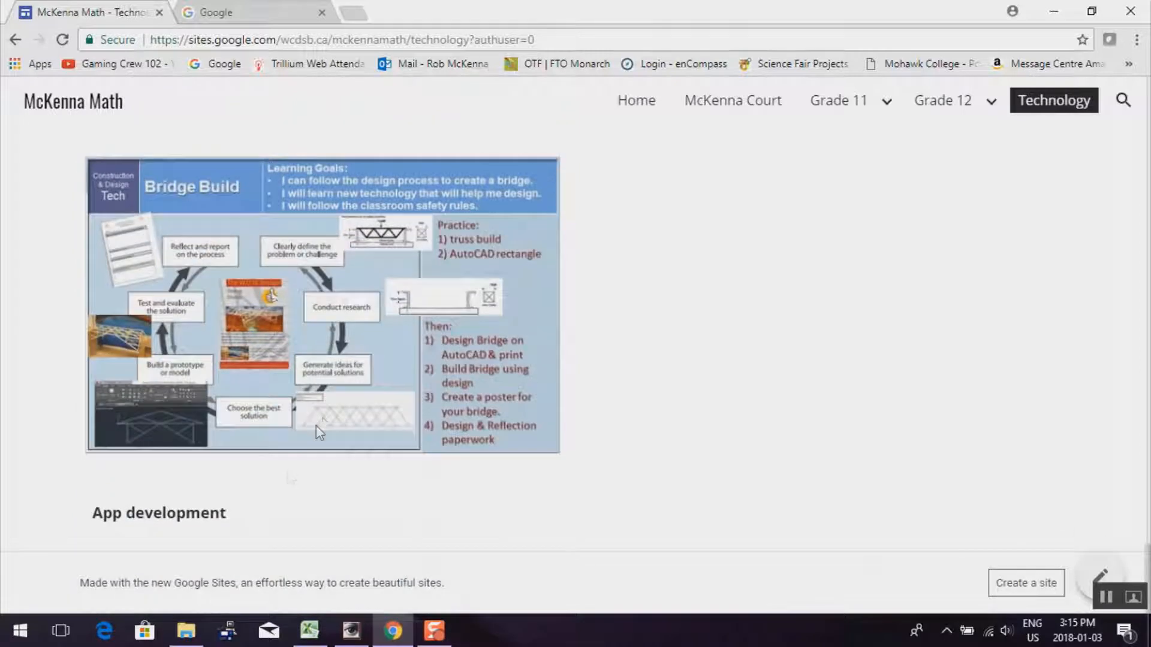
scroll(576, 390, "up", 15)
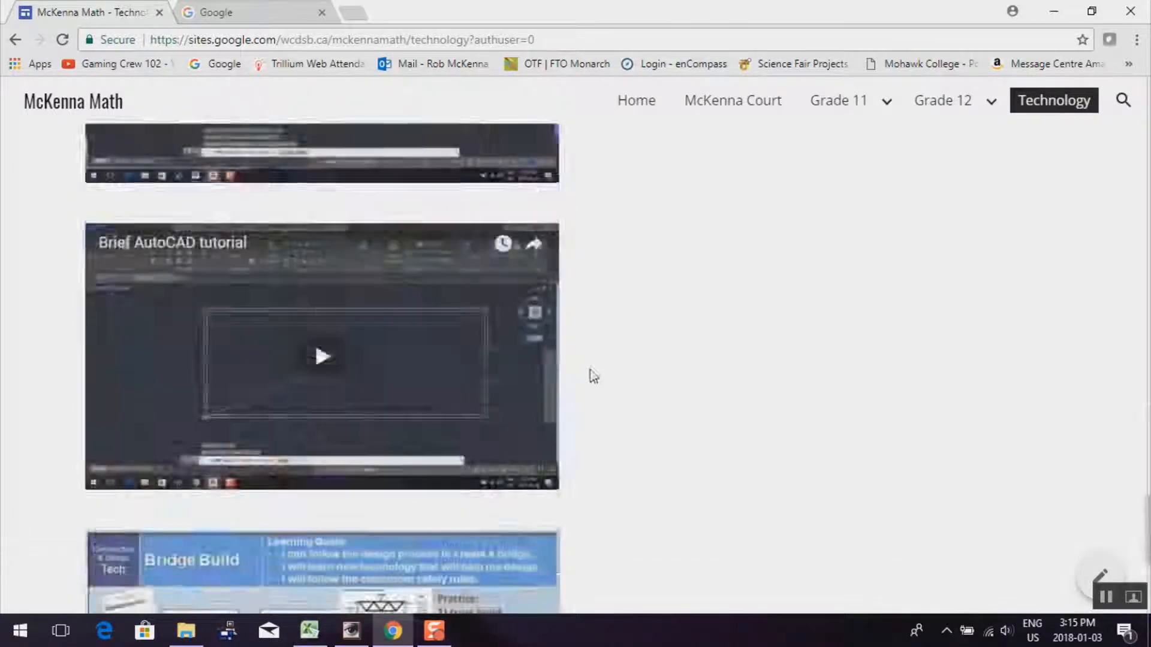
scroll(540, 353, "up", 3)
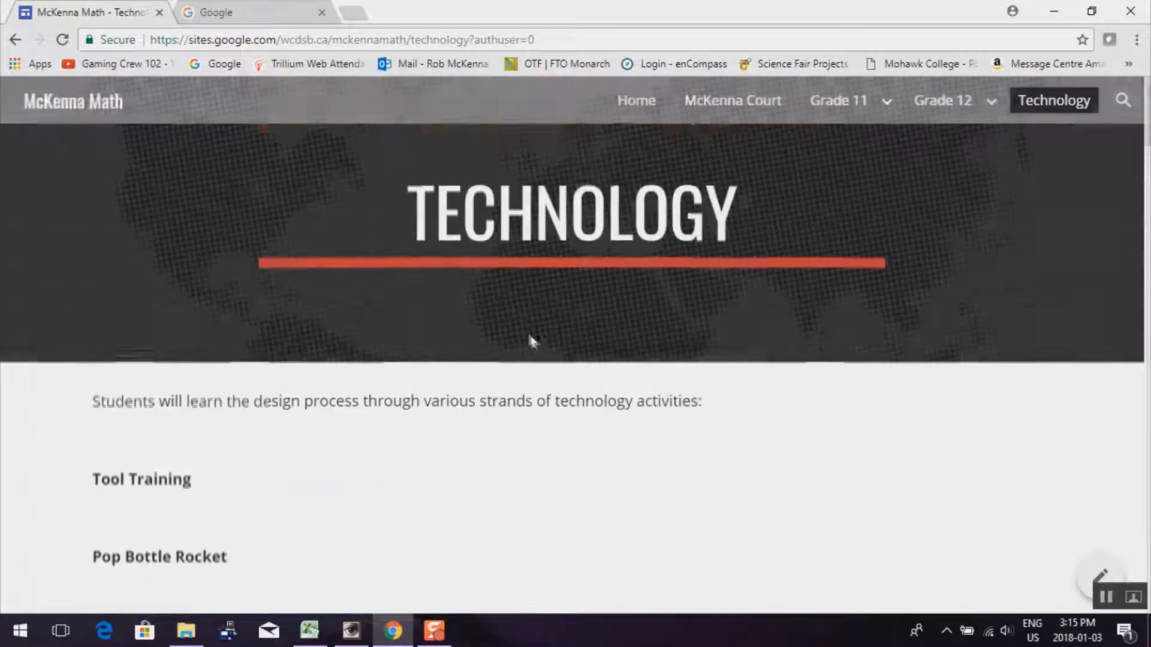
mouse_move(963, 111)
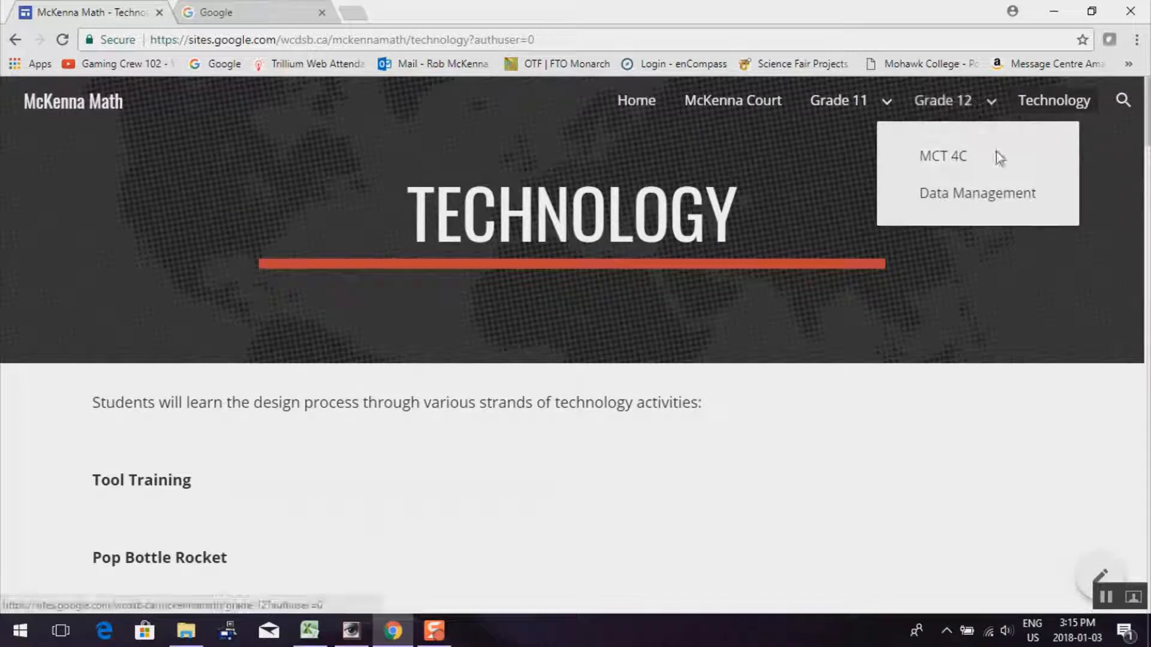
Review the Grade 12 MCT 4C course page, then close the math site's tab
left_click(929, 161)
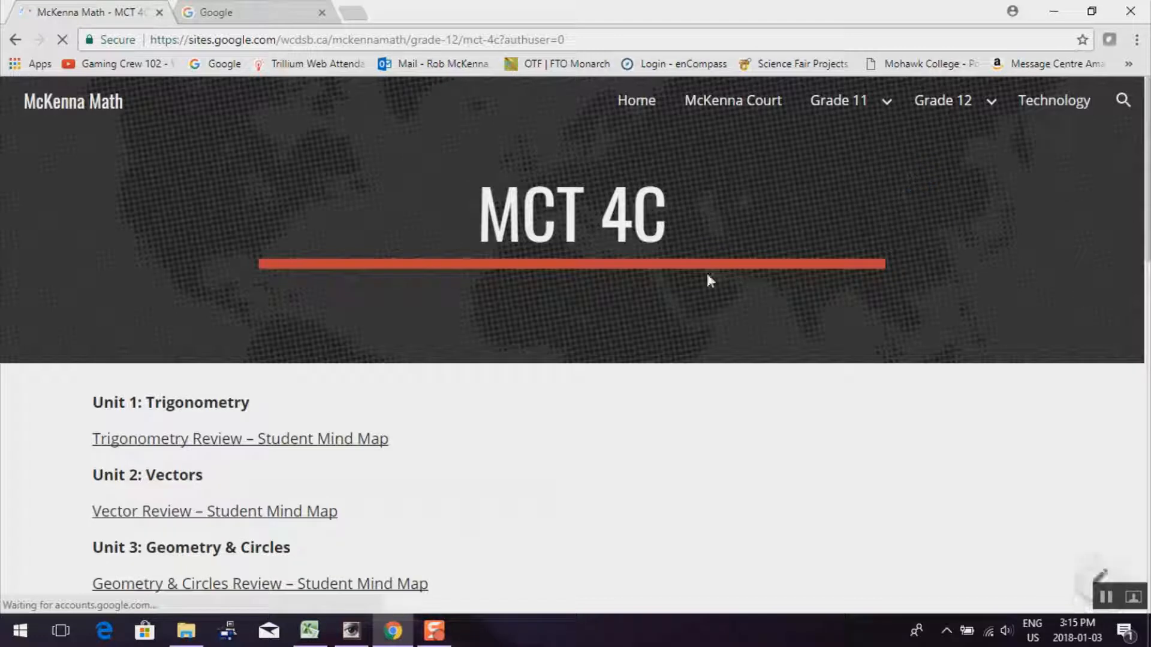
scroll(653, 293, "down", 4)
scroll(656, 293, "down", 12)
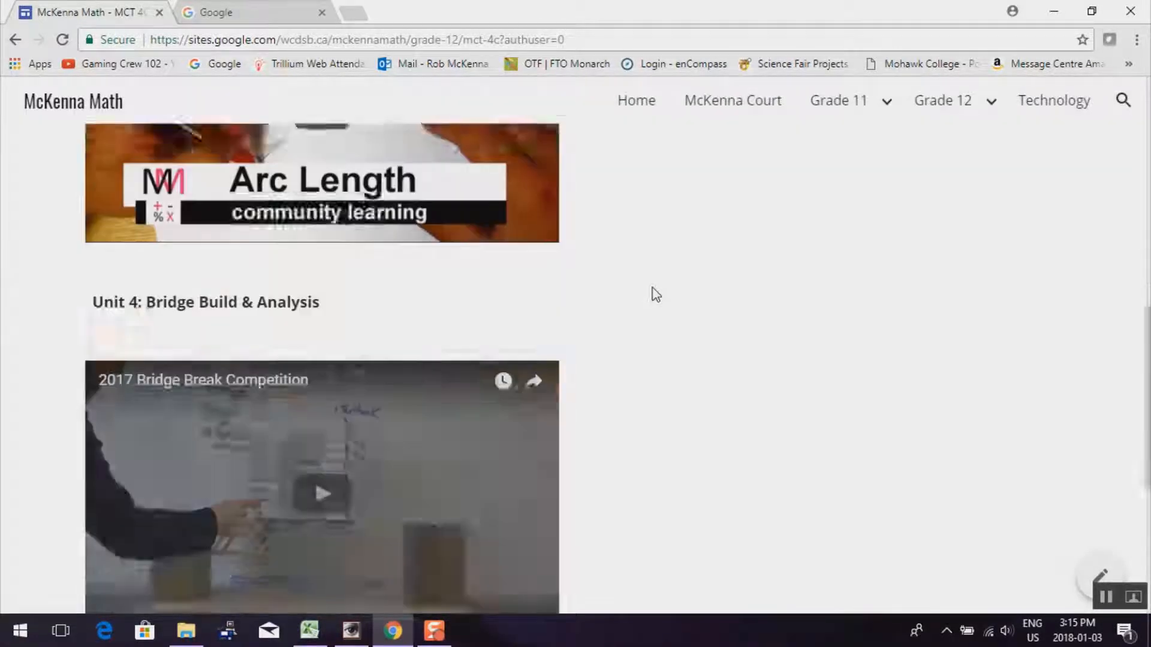
scroll(653, 289, "up", 12)
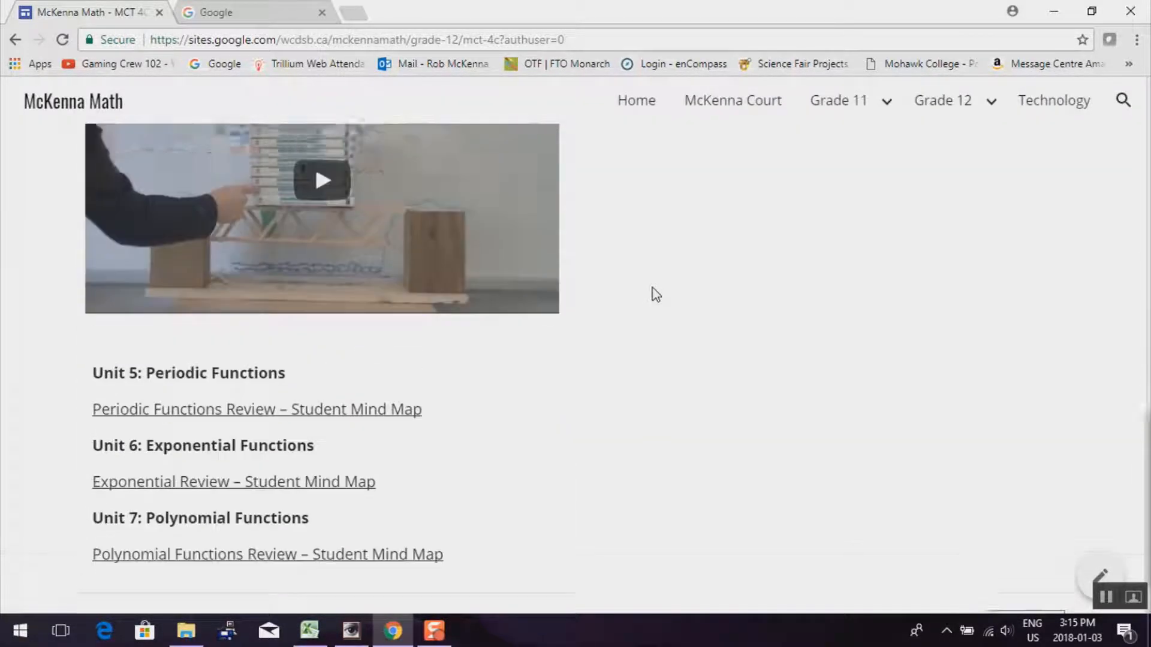
mouse_move(875, 101)
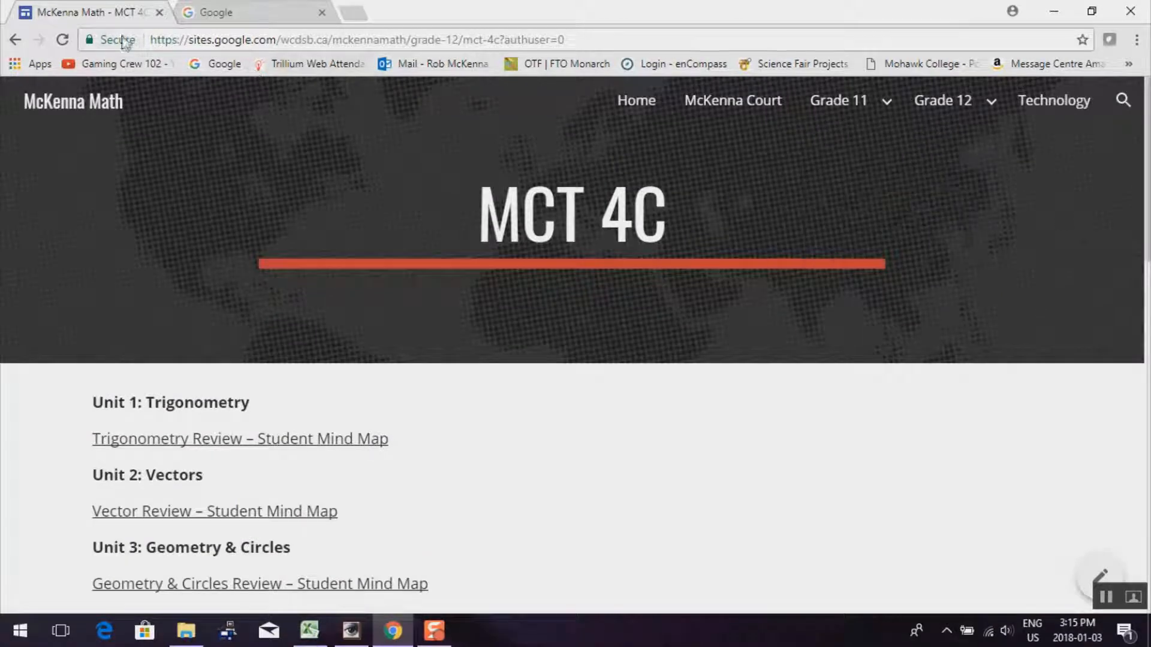
left_click(159, 13)
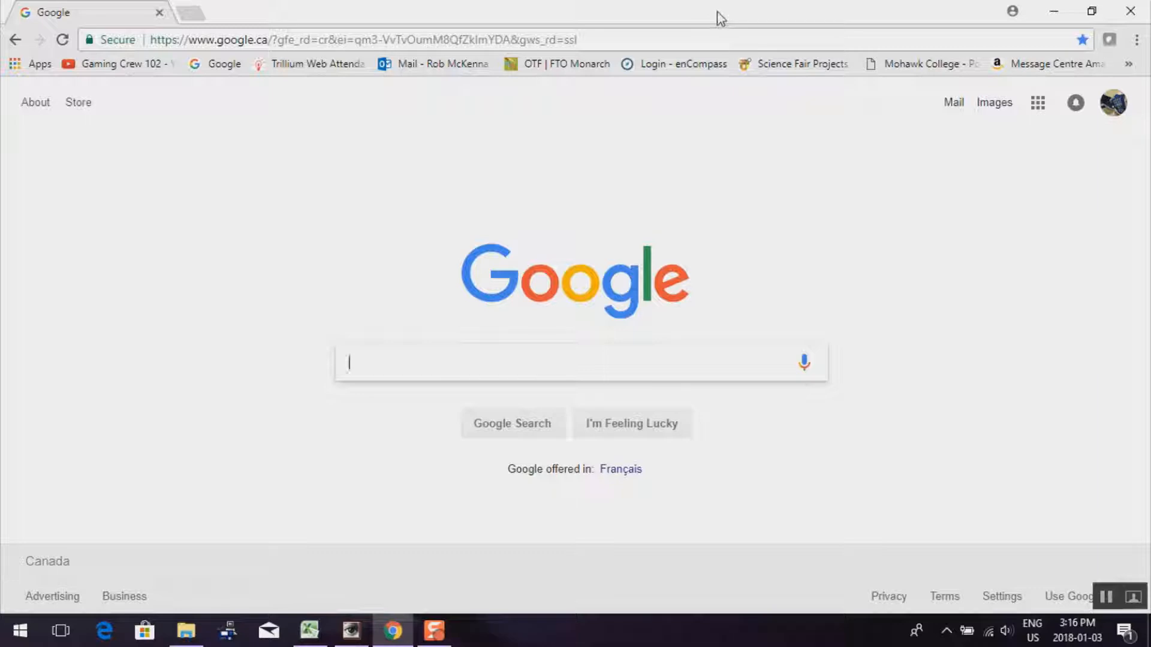
Go to Google Sites through the Google apps grid
left_click(1037, 104)
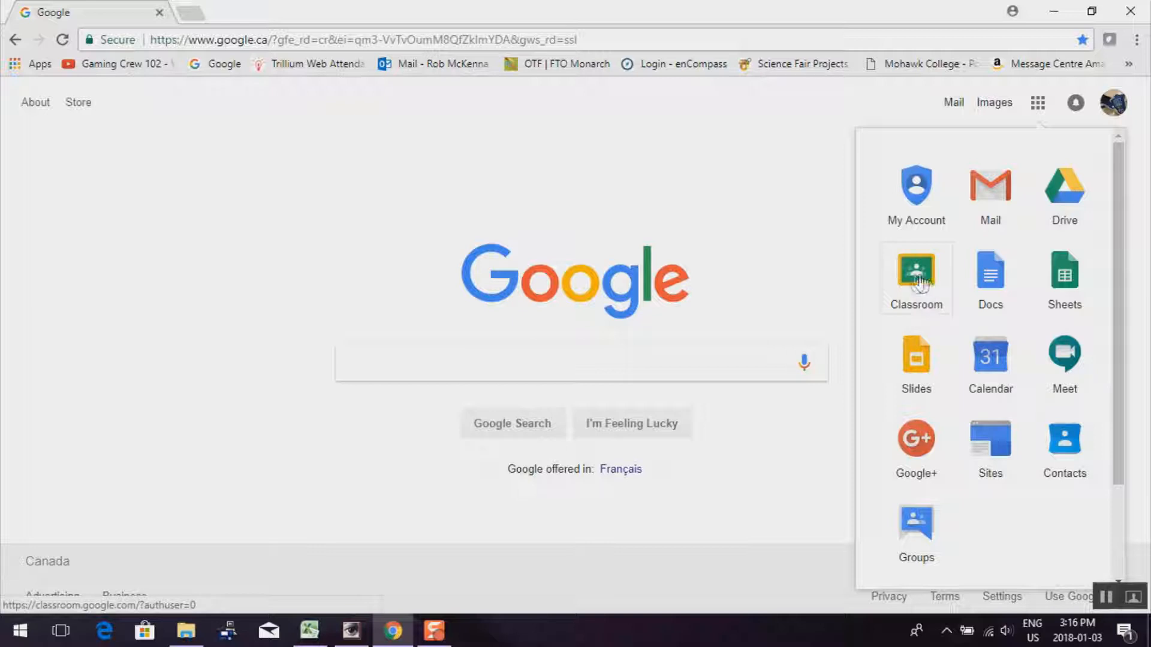
left_click(991, 444)
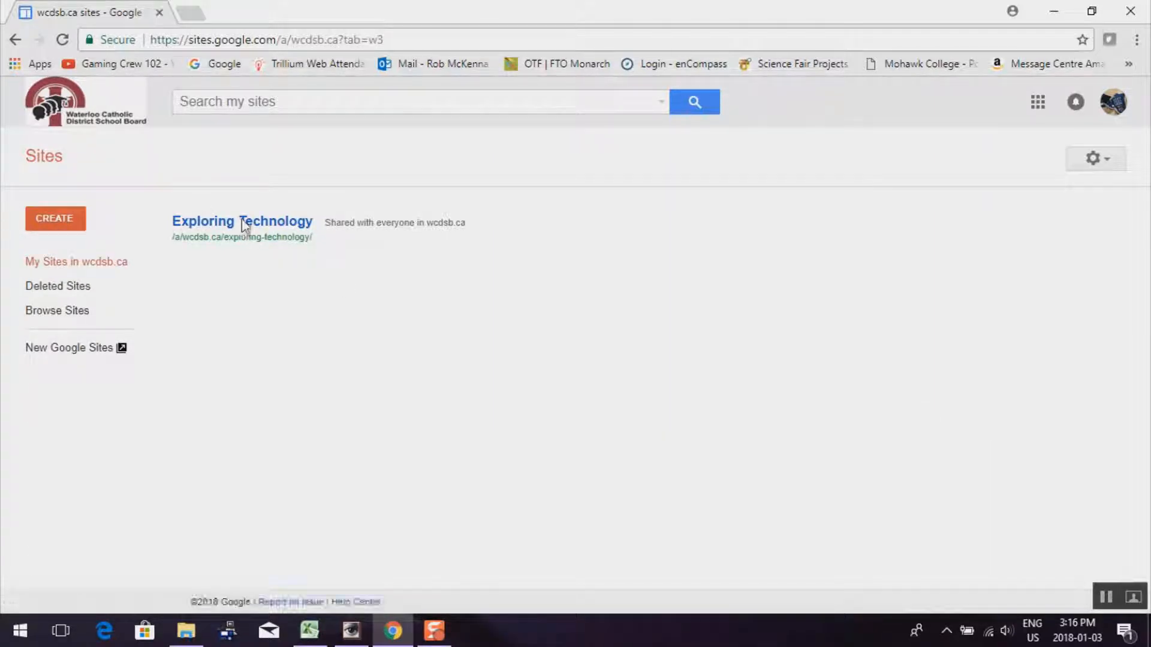
Open the Exploring Technology site and scroll its home page
left_click(243, 223)
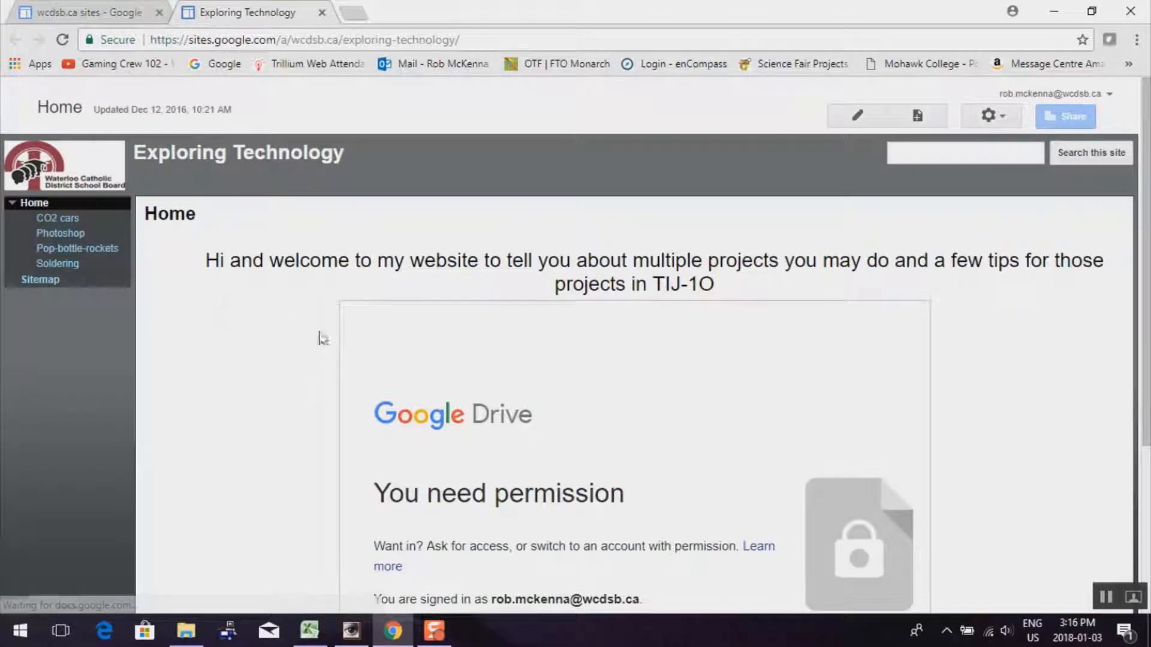
scroll(315, 355, "down", 4)
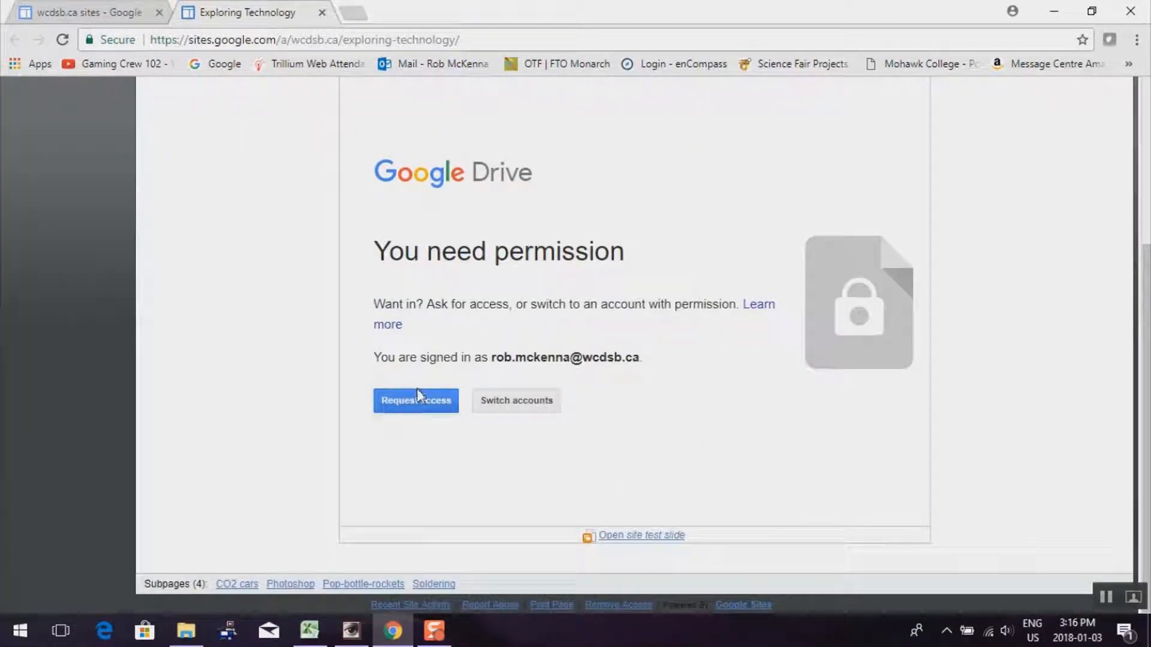
scroll(208, 414, "up", 4)
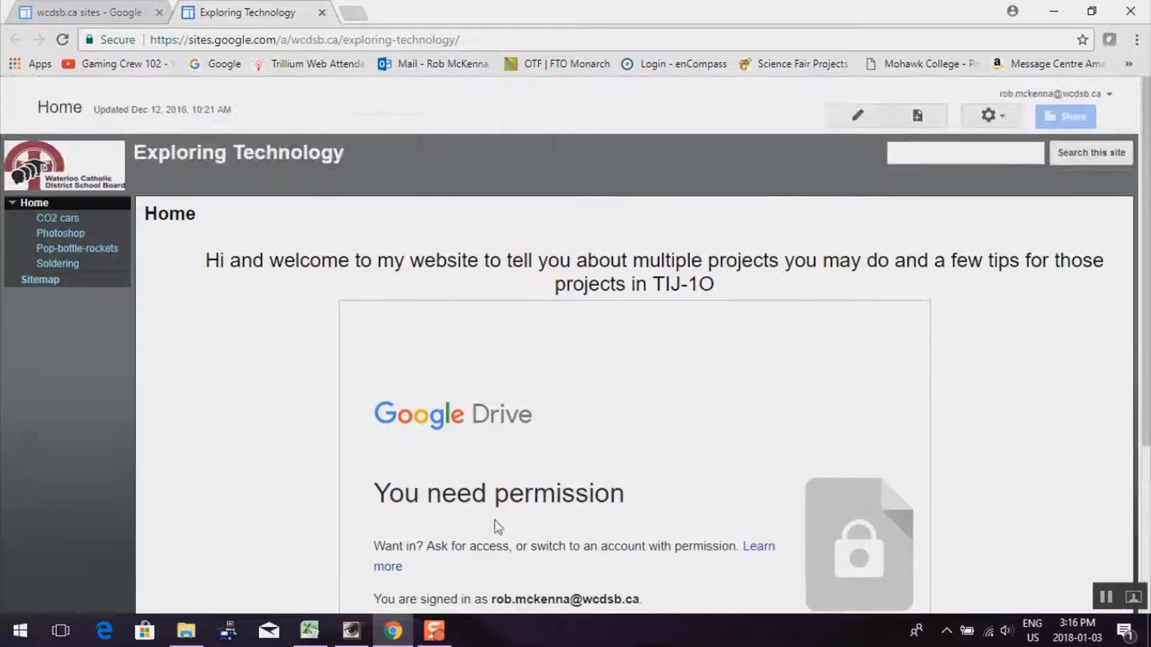
View the CO2 cars page, return to Home, and close the Exploring Technology tab
left_click(57, 220)
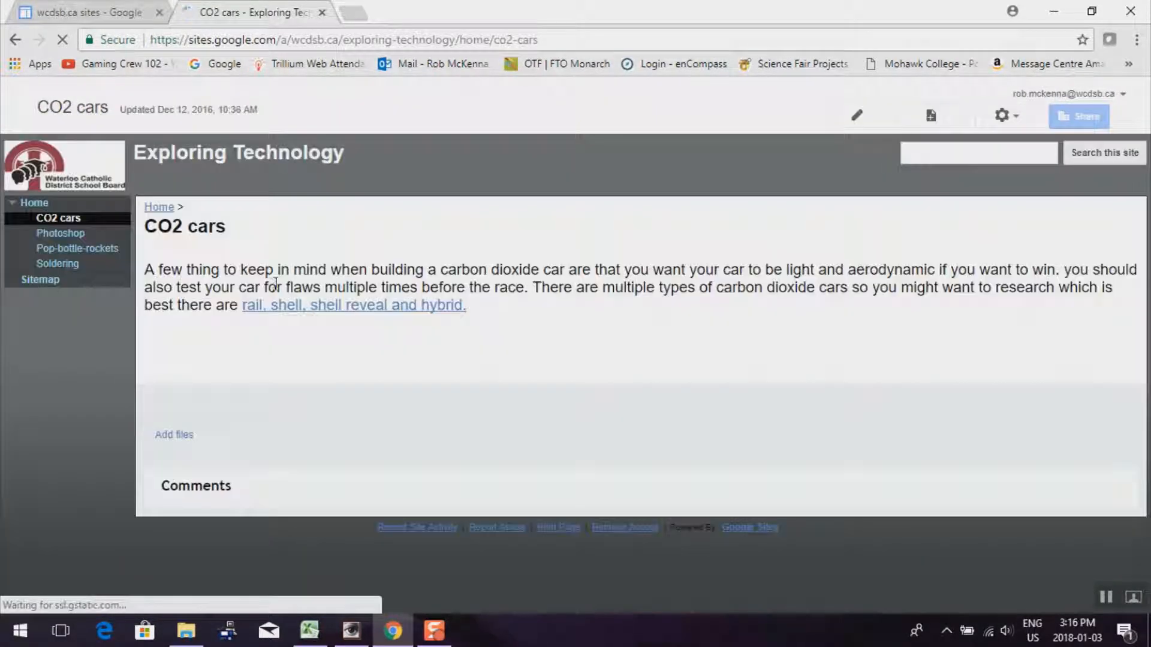
scroll(330, 283, "down", 5)
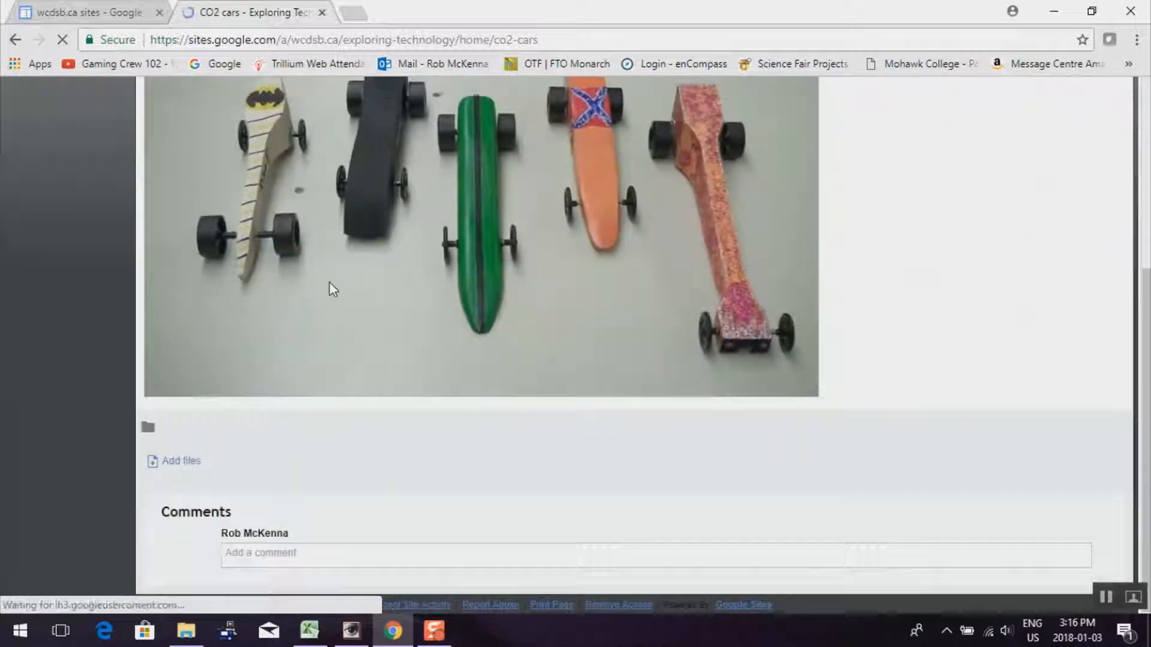
scroll(330, 283, "up", 5)
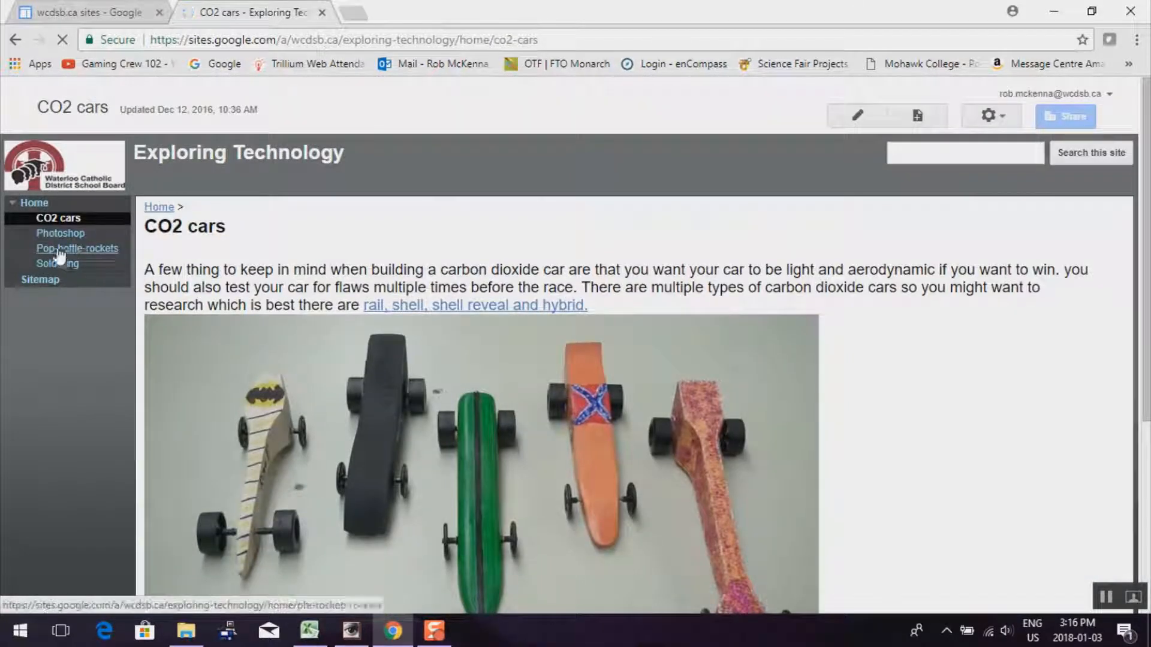
left_click(15, 41)
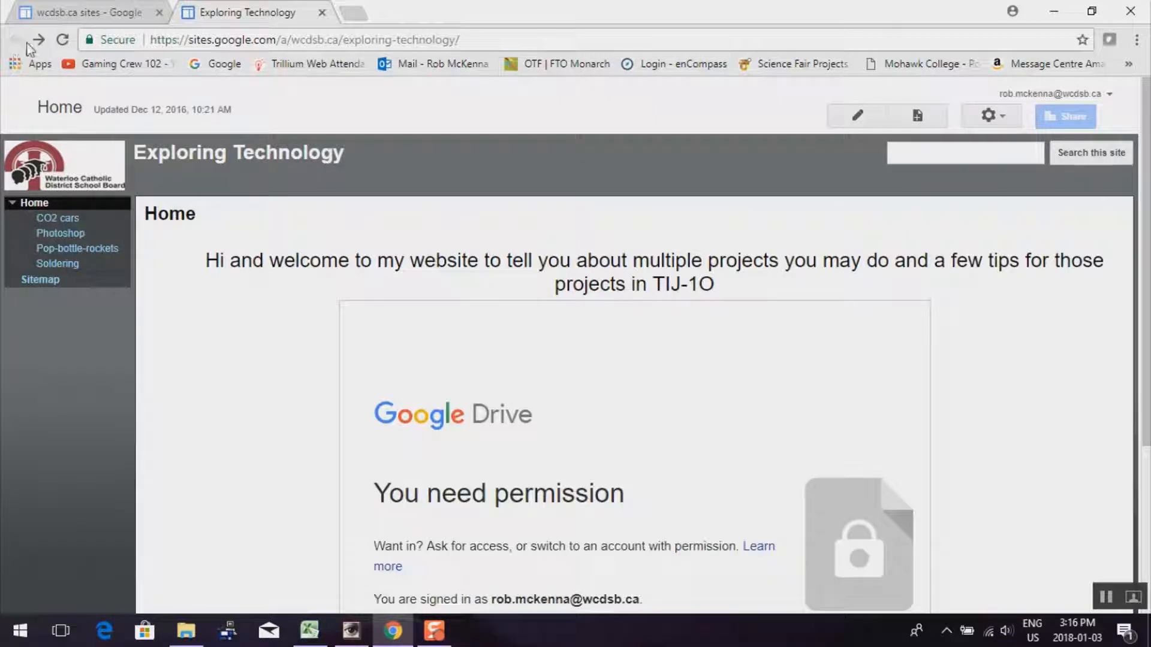
left_click(322, 14)
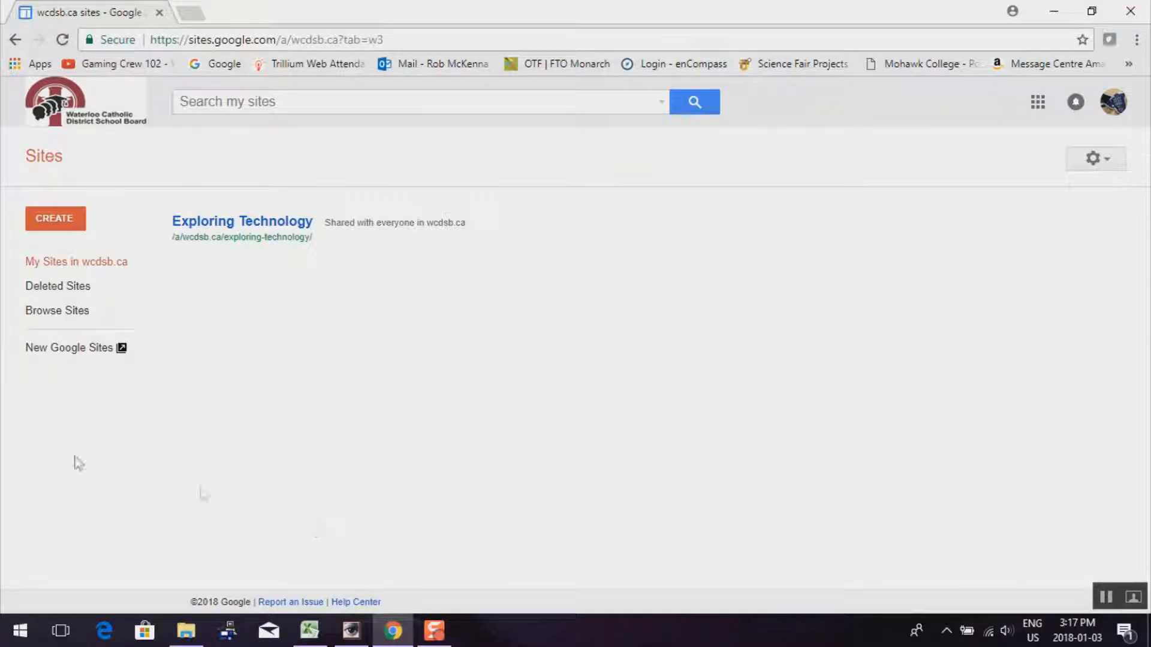
Switch to New Google Sites and create a new blank site
left_click(58, 349)
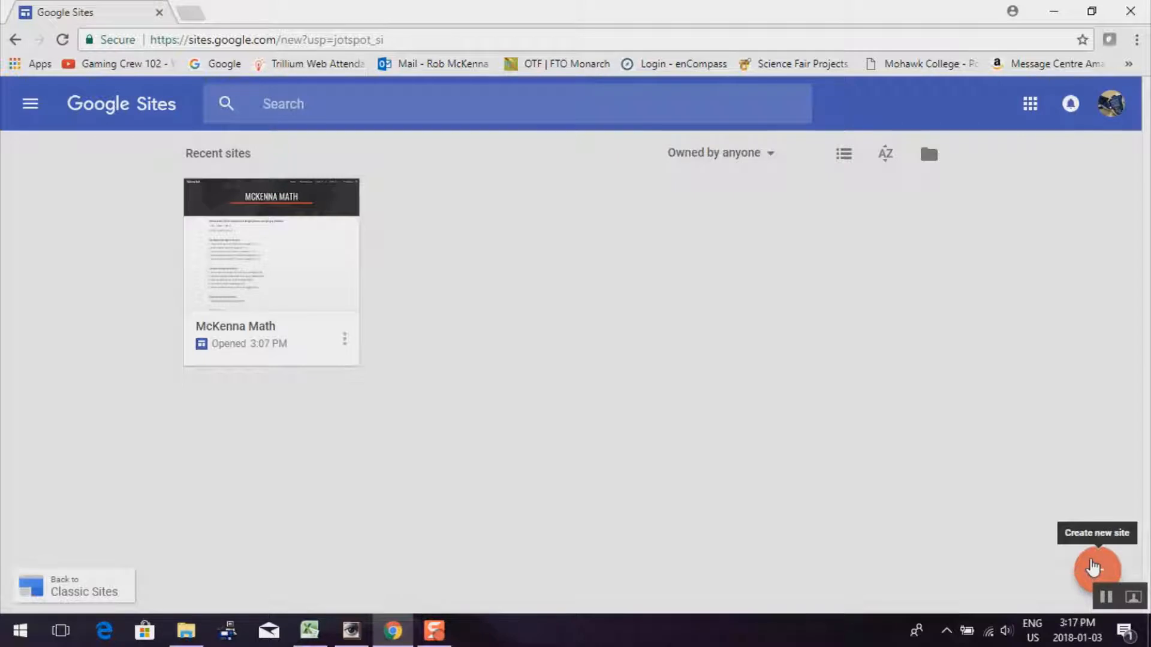
left_click(1096, 568)
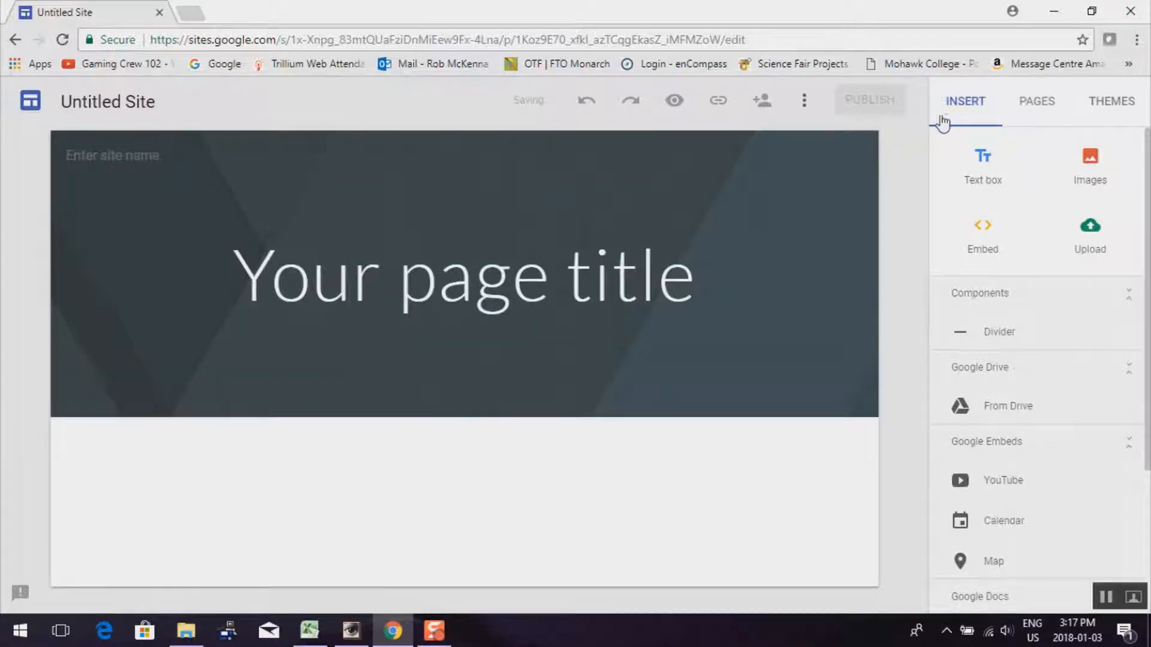
Apply the Diplomat theme to the new Untitled Site
left_click(1113, 111)
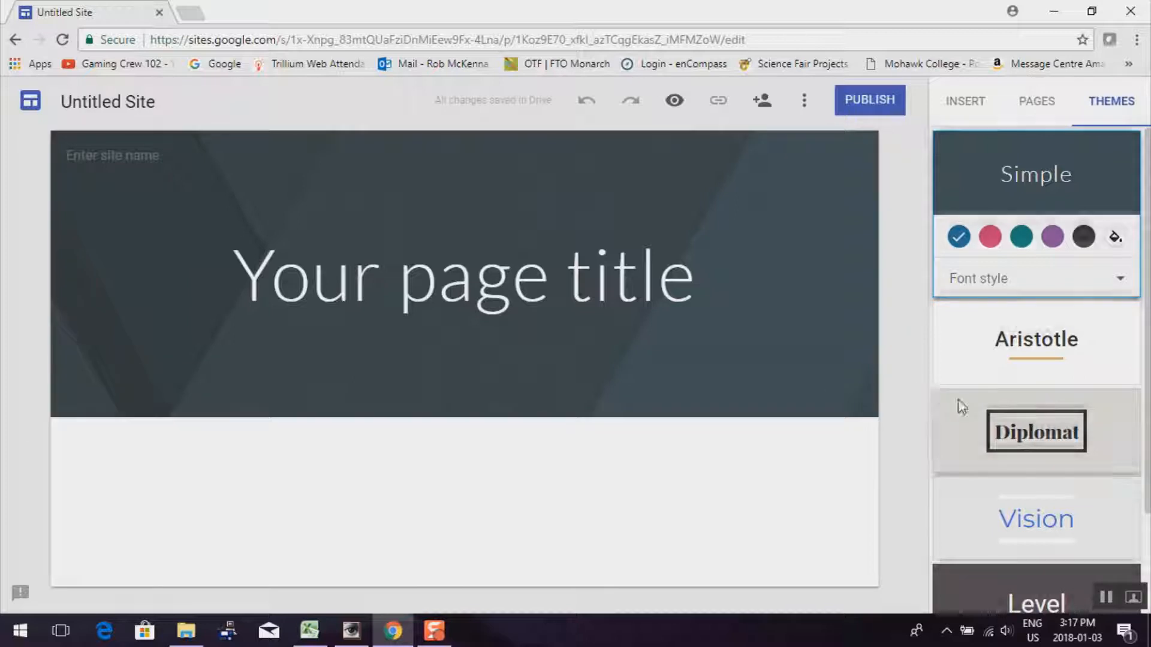
scroll(977, 414, "down", 2)
scroll(977, 413, "up", 1)
scroll(977, 414, "down", 1)
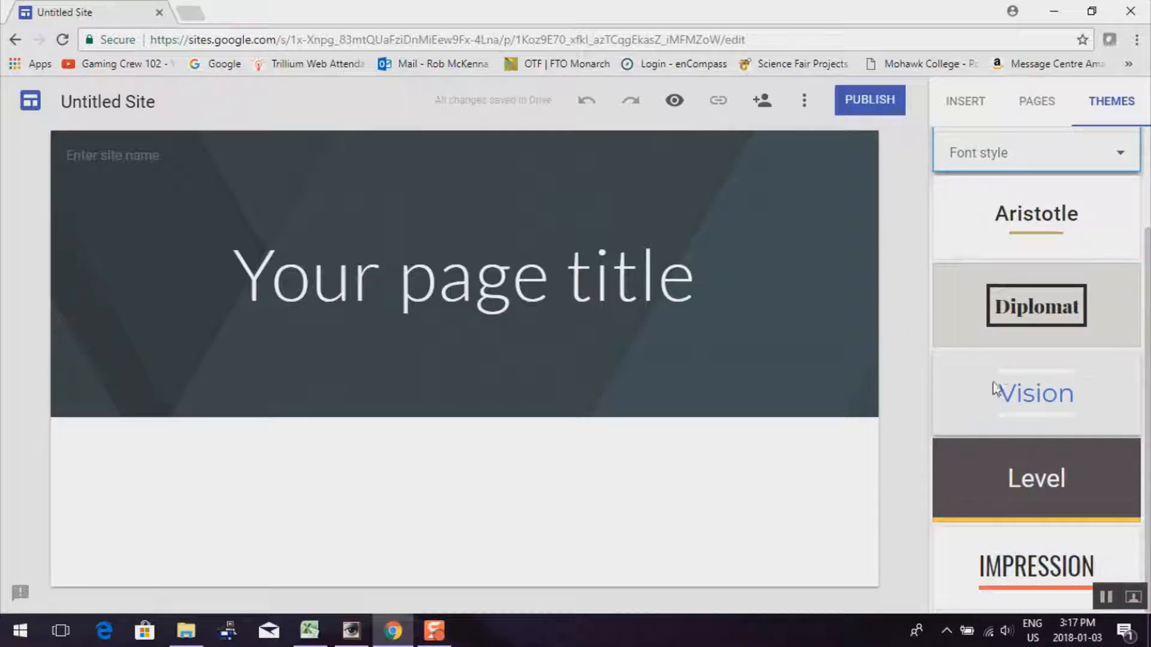
left_click(1038, 306)
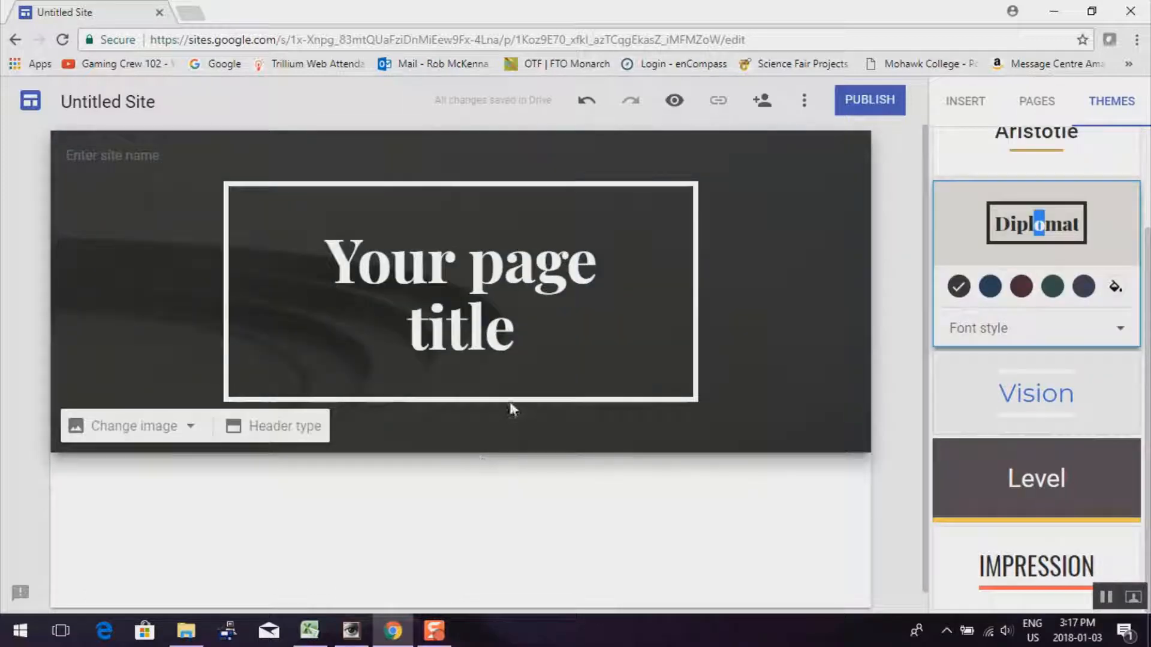
Replace the header title with the owner's possessive surname and an 'E-Portfolio' second line
left_click_drag(327, 258, 541, 347)
type("Mc")
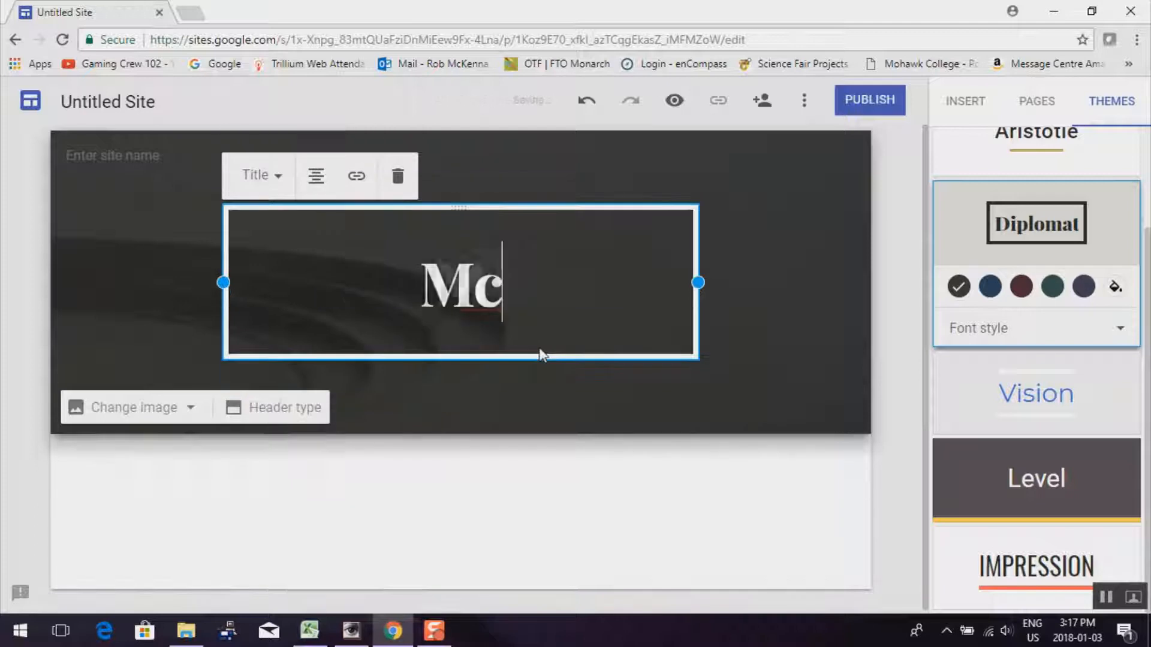
type("Kenna's")
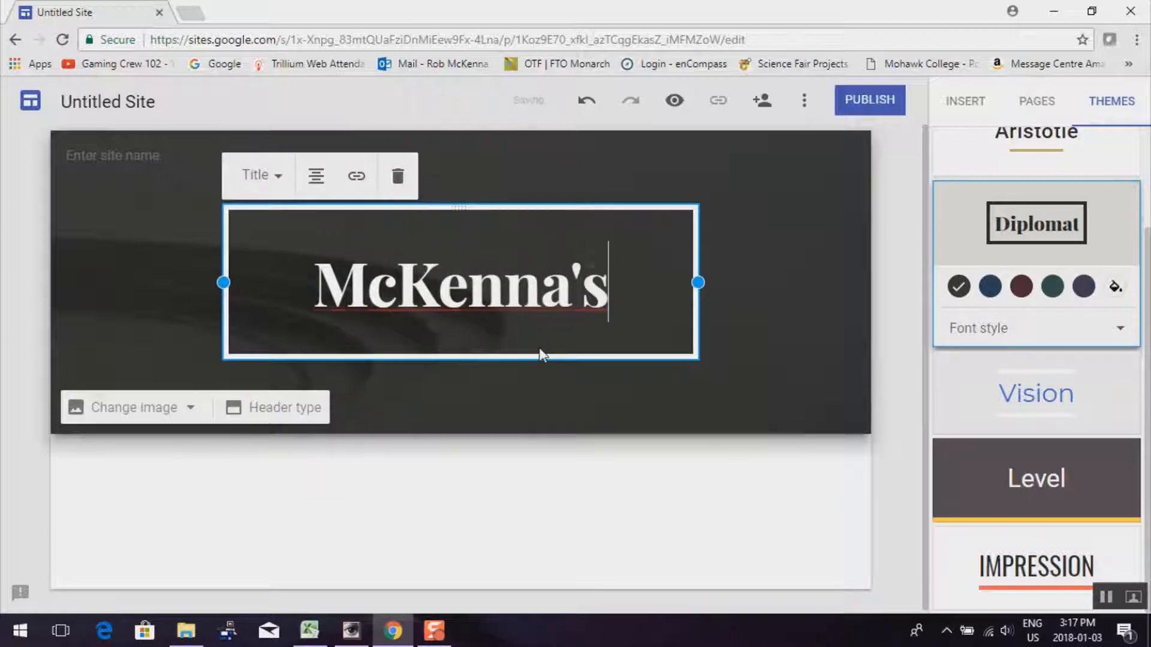
key("Return")
type("E-")
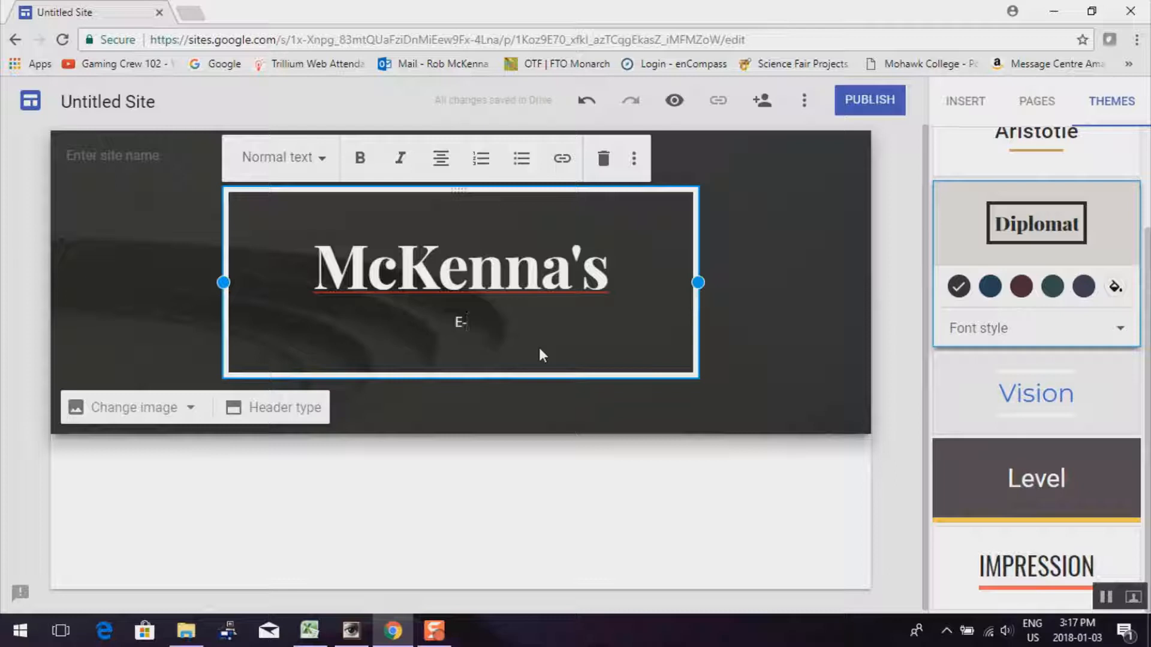
type("Partfolio")
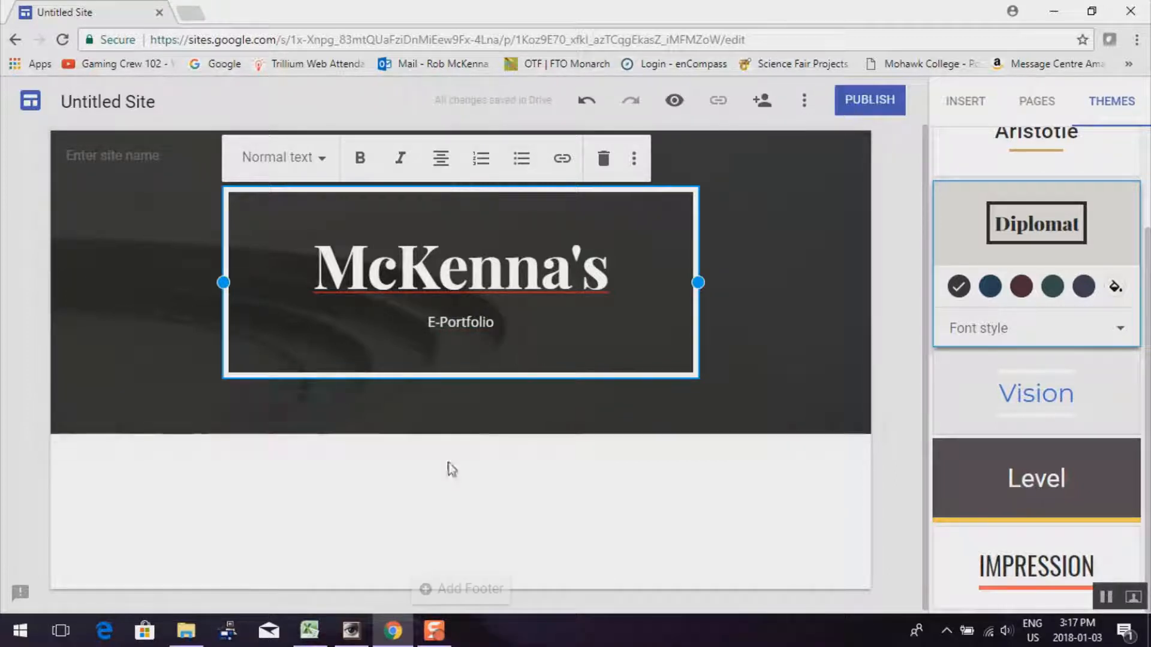
left_click(488, 410)
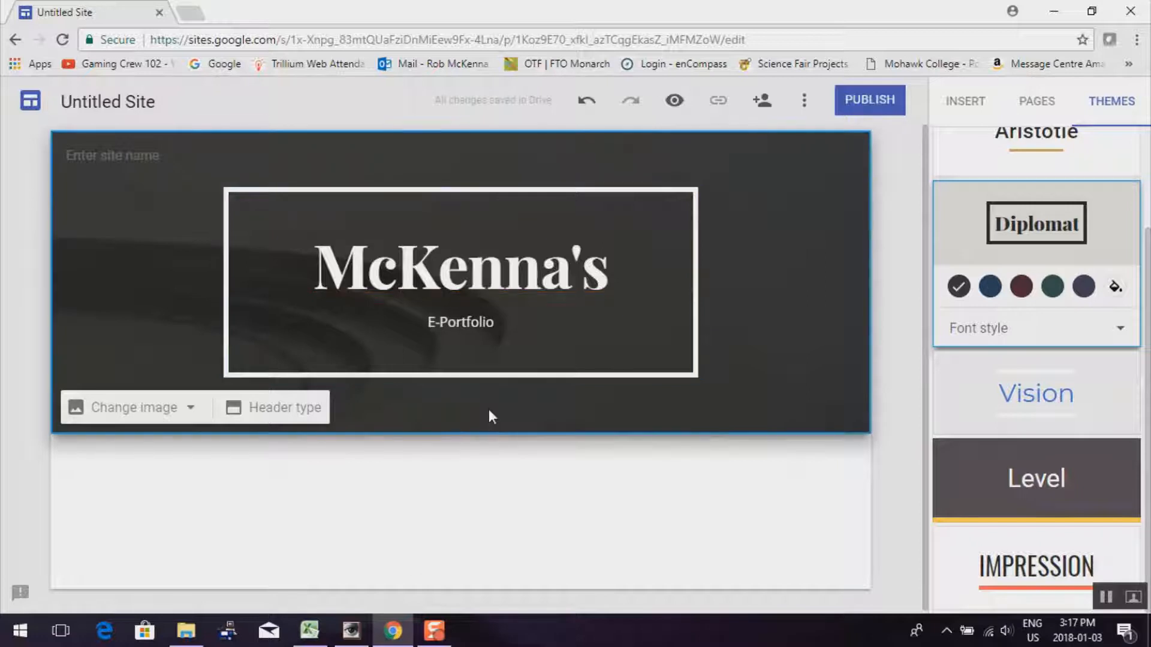
Rename the site from Untitled Site to 'E-Portfolio' in the site name field
left_click(151, 161)
type("E-port")
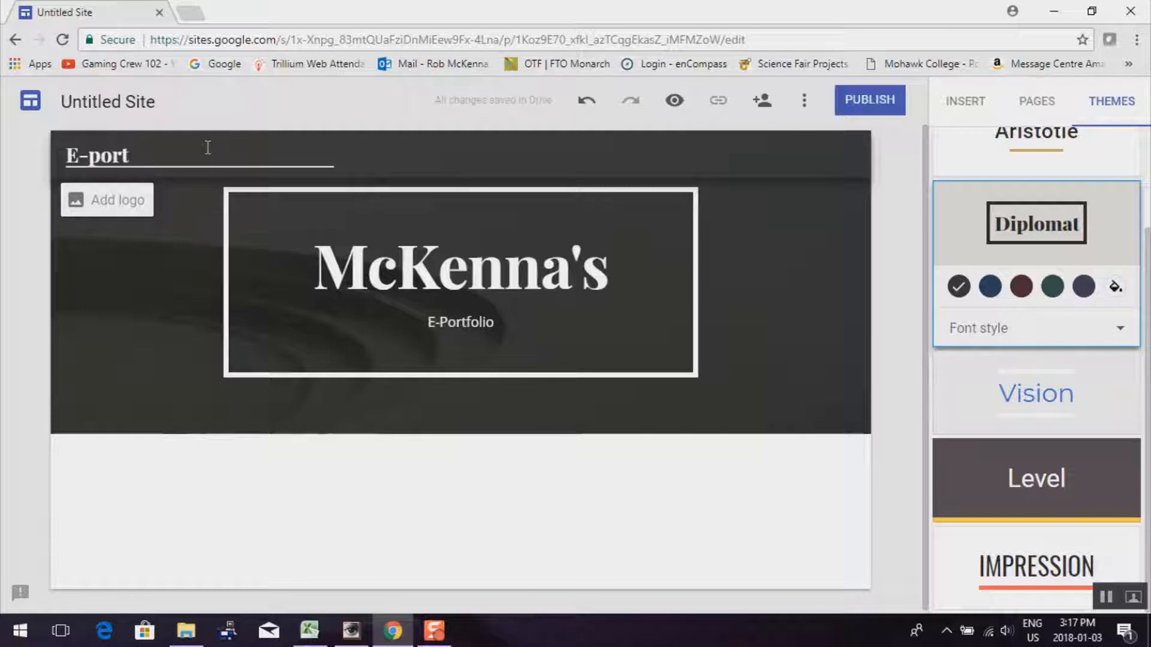
key("BackSpace")
type("Portfolio")
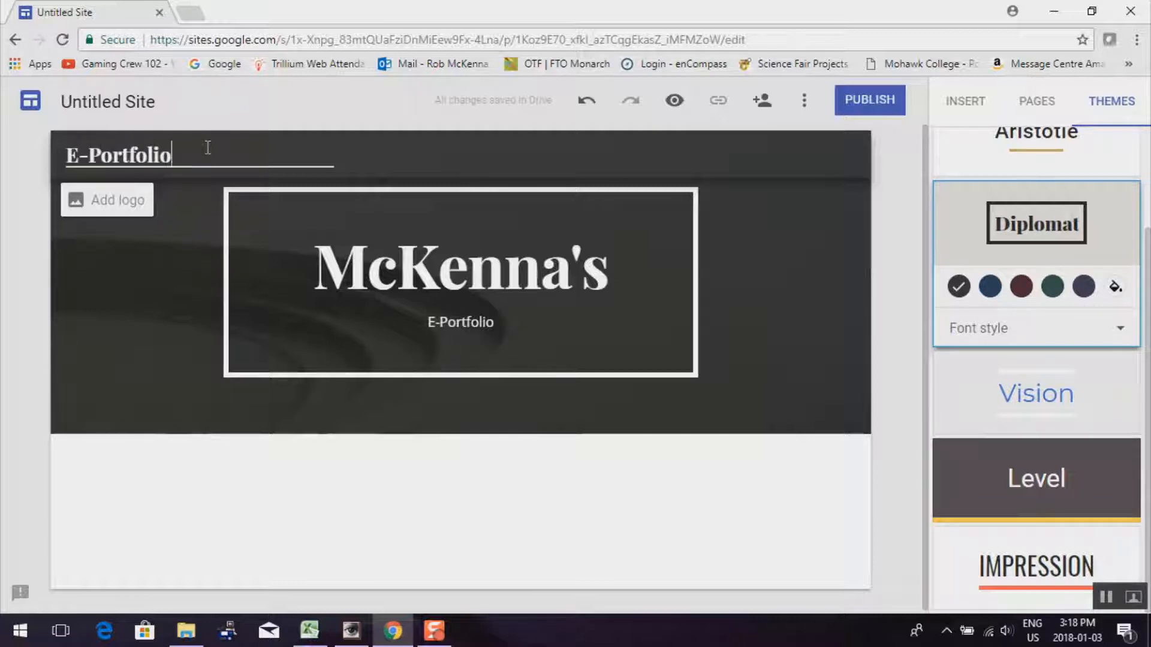
left_click(215, 182)
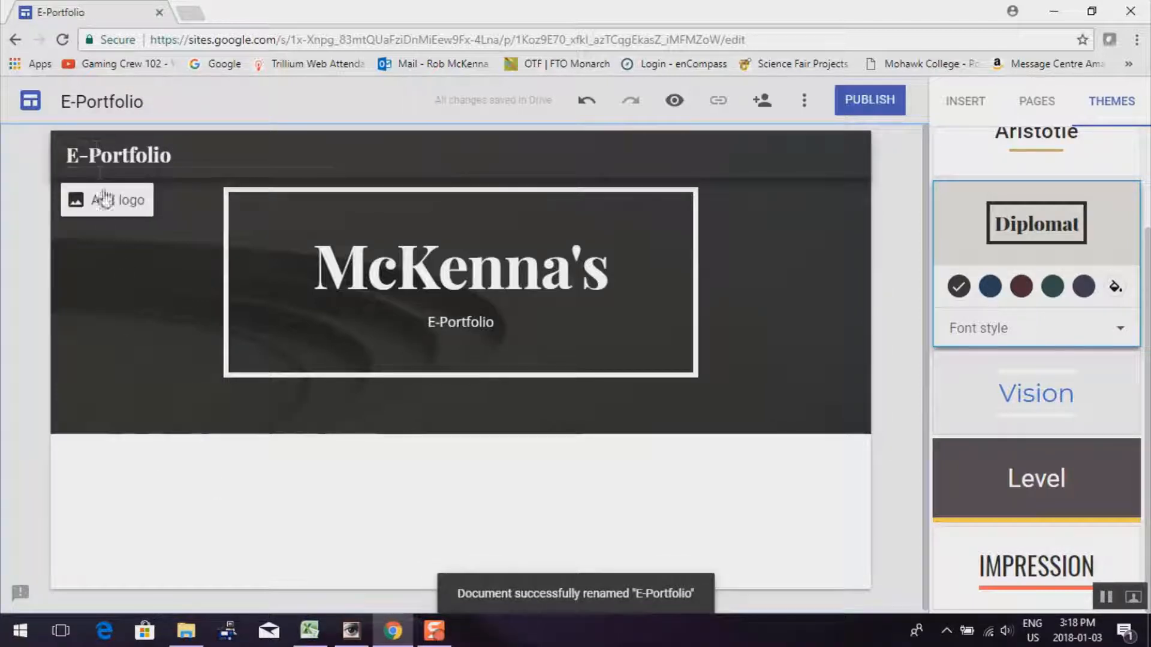
mouse_move(104, 275)
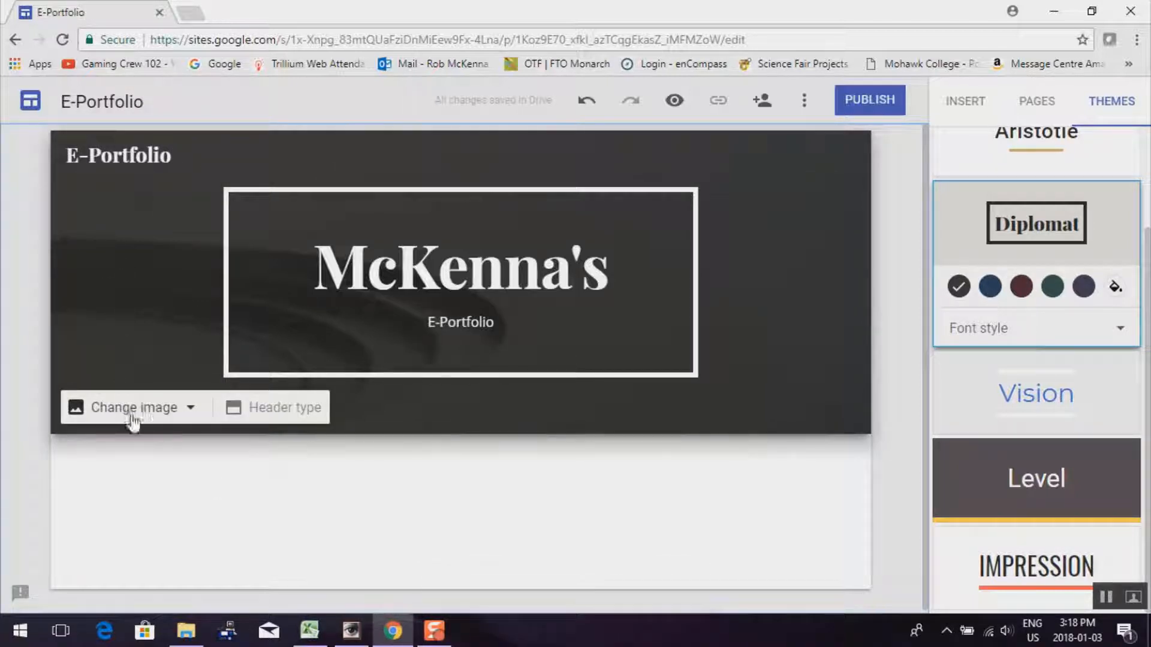
Set the header background to the typewriter keys photo from the image gallery
left_click(191, 409)
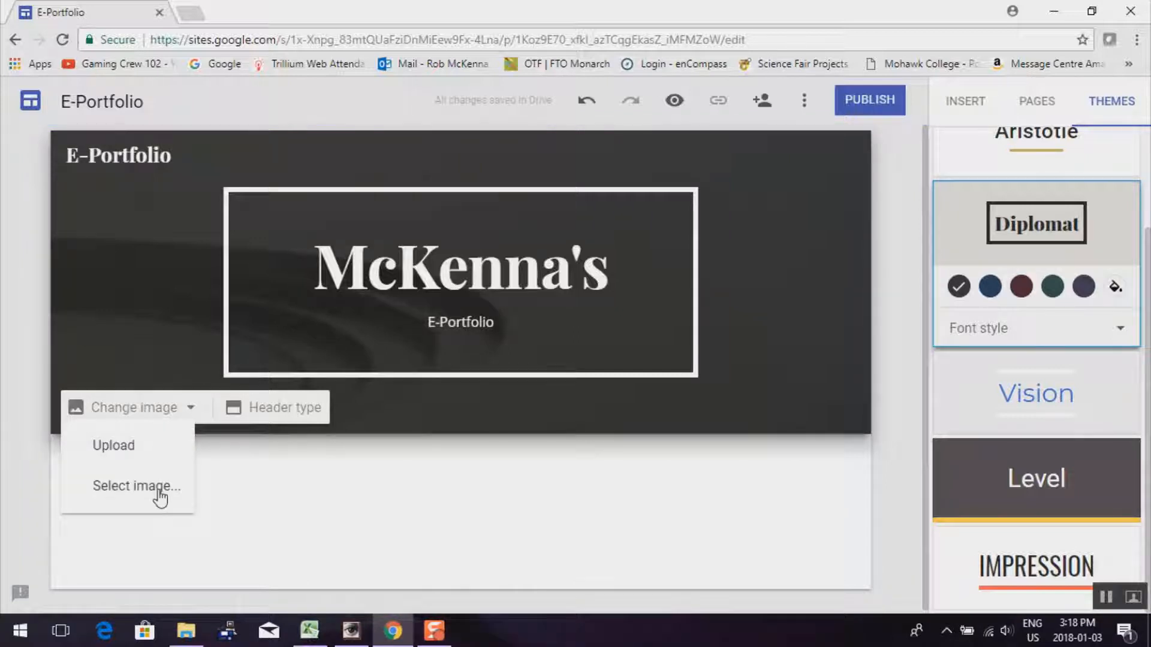
left_click(160, 489)
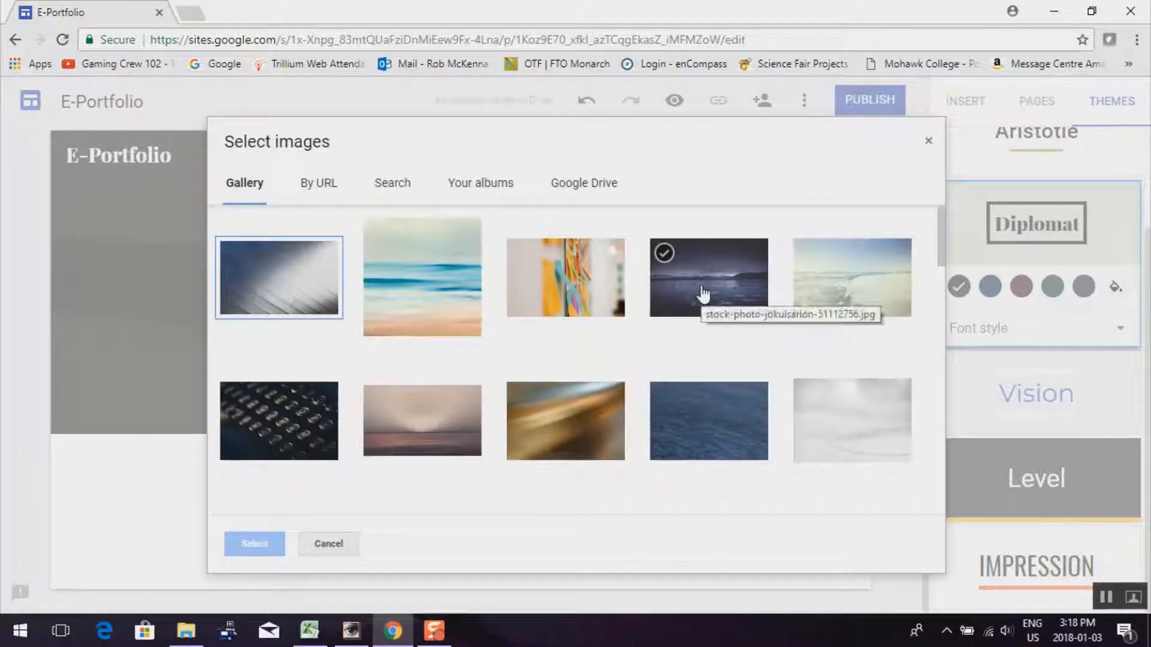
left_click(255, 447)
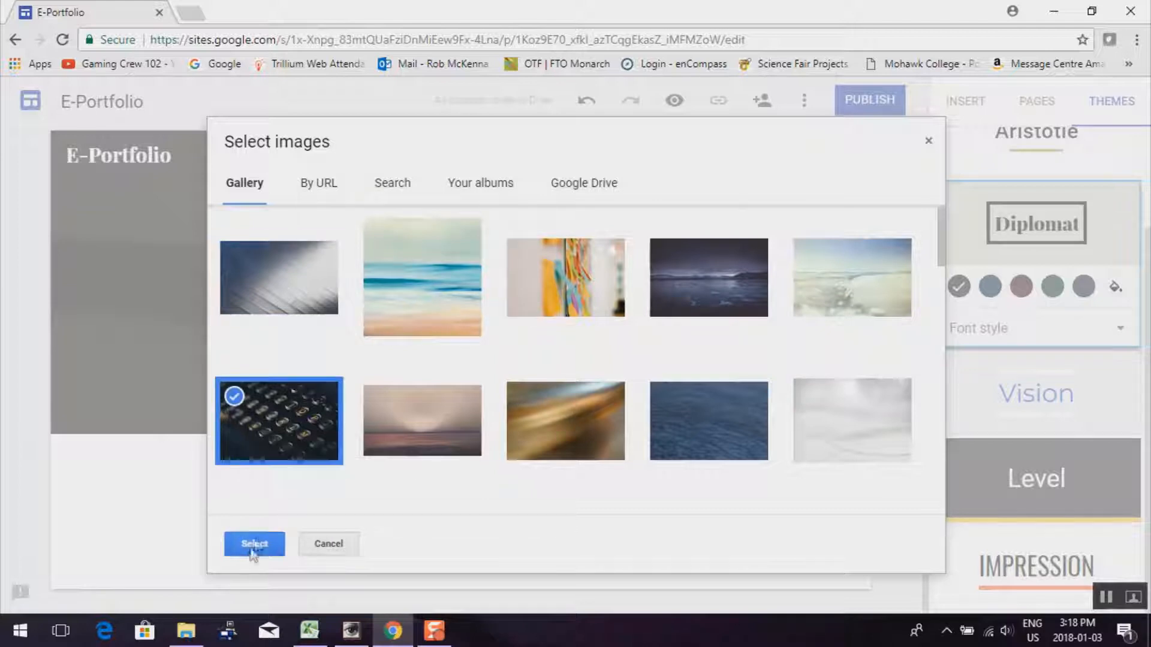
left_click(250, 545)
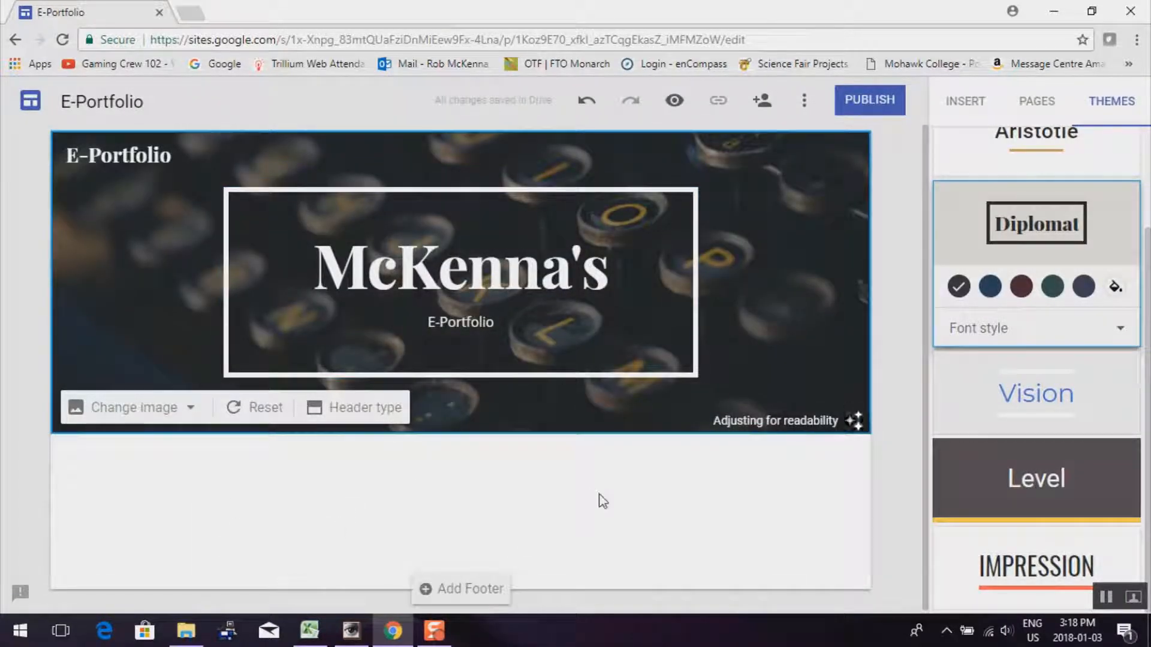
left_click(429, 501)
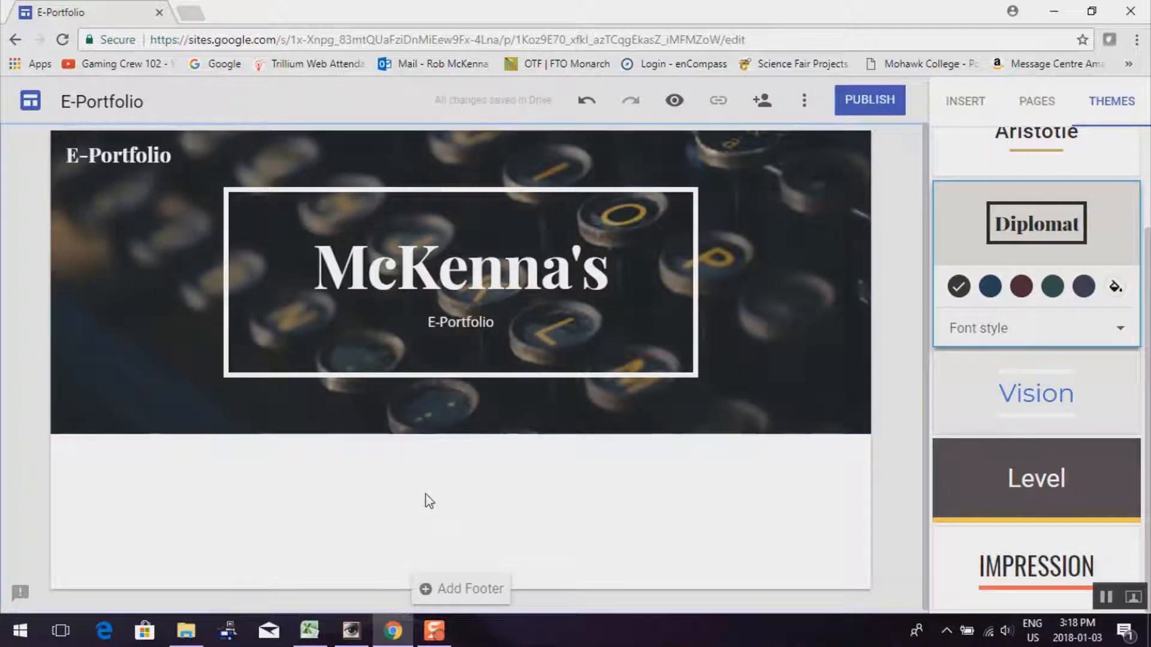
Start publishing and switch visitor access between anyone on the web and only wcdsb.ca
left_click(867, 105)
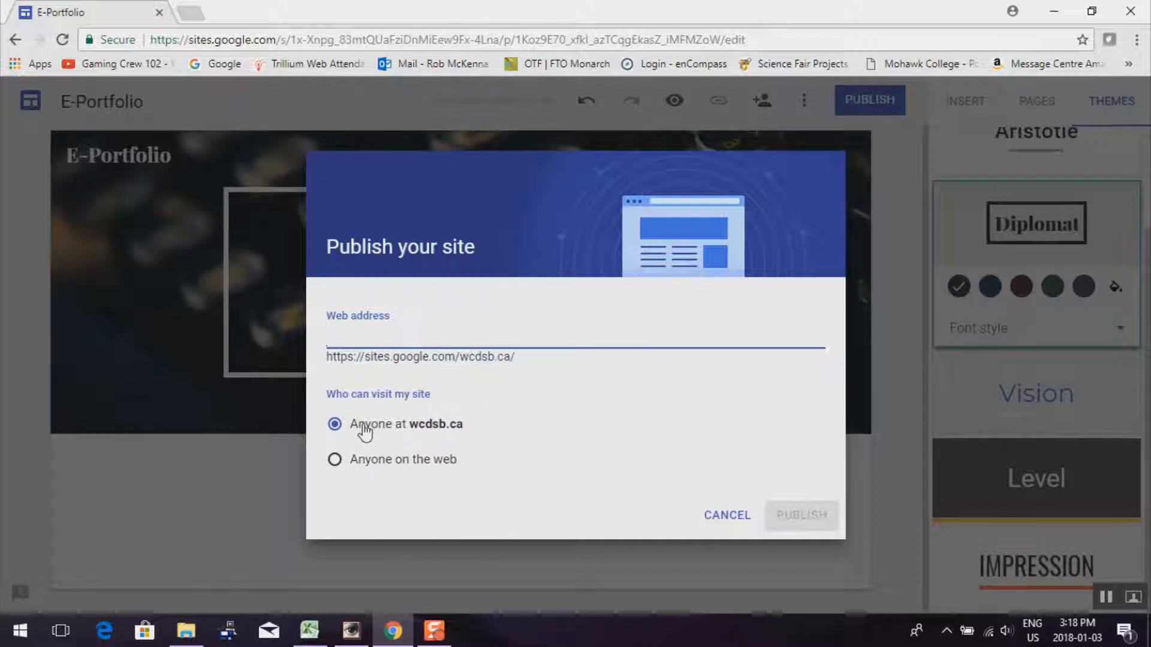
left_click(373, 465)
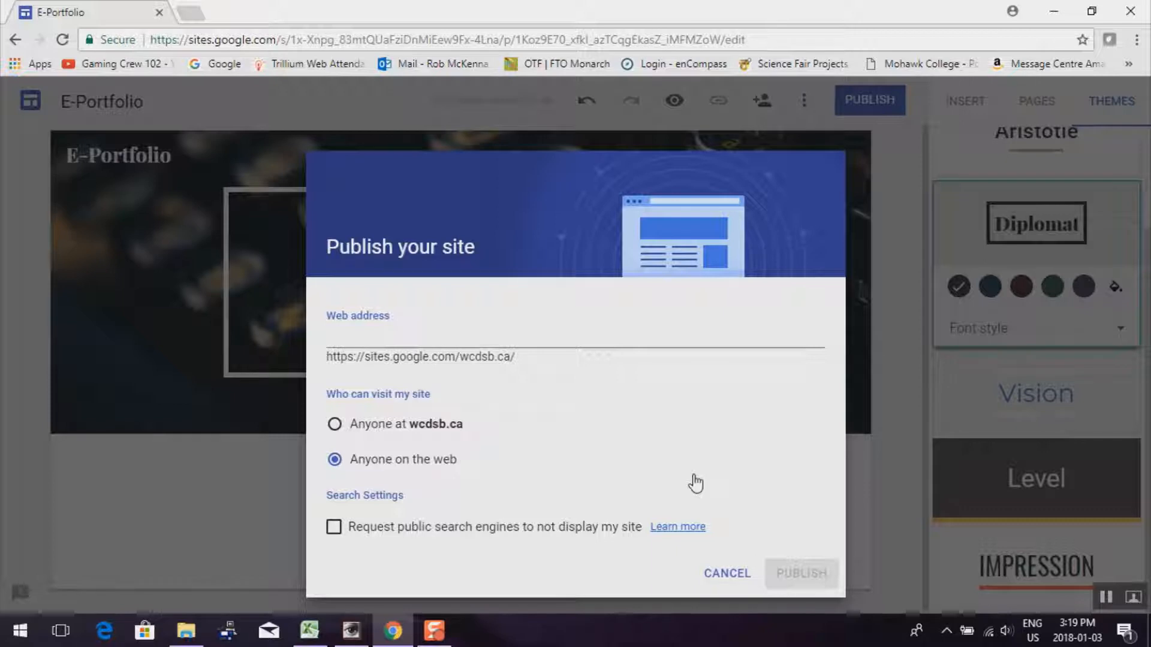
left_click(330, 424)
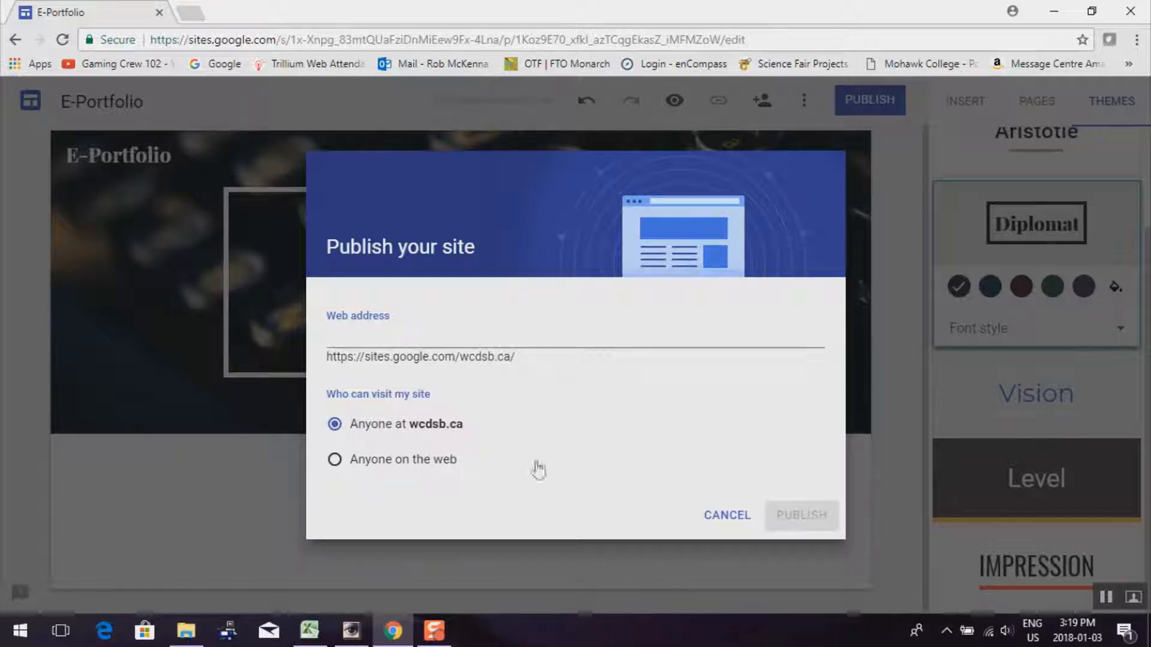
left_click(595, 466)
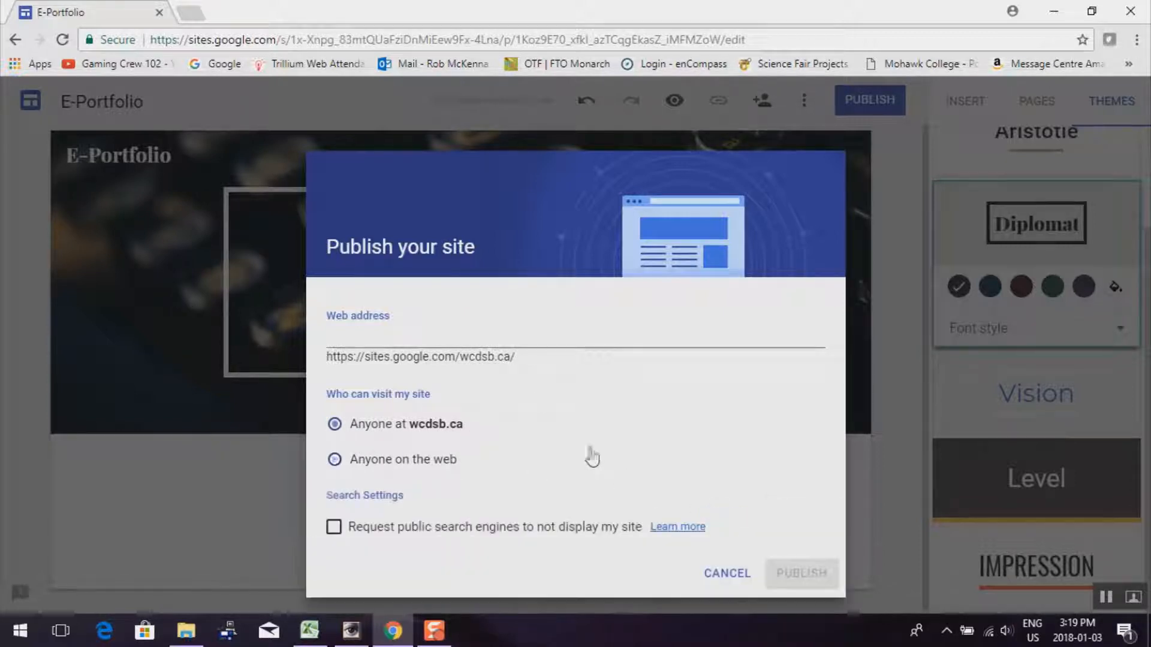
left_click(354, 427)
Set the web address to 'mckennaportfolio', make it public, and publish the site
left_click(424, 342)
type("m")
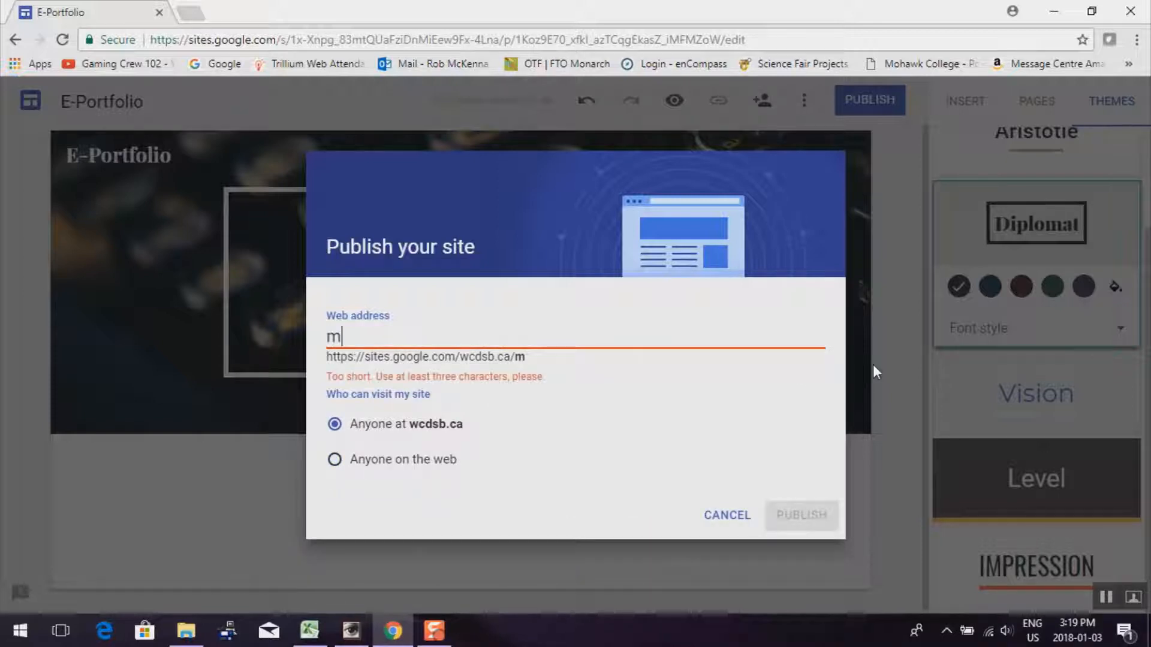
type("ckennap")
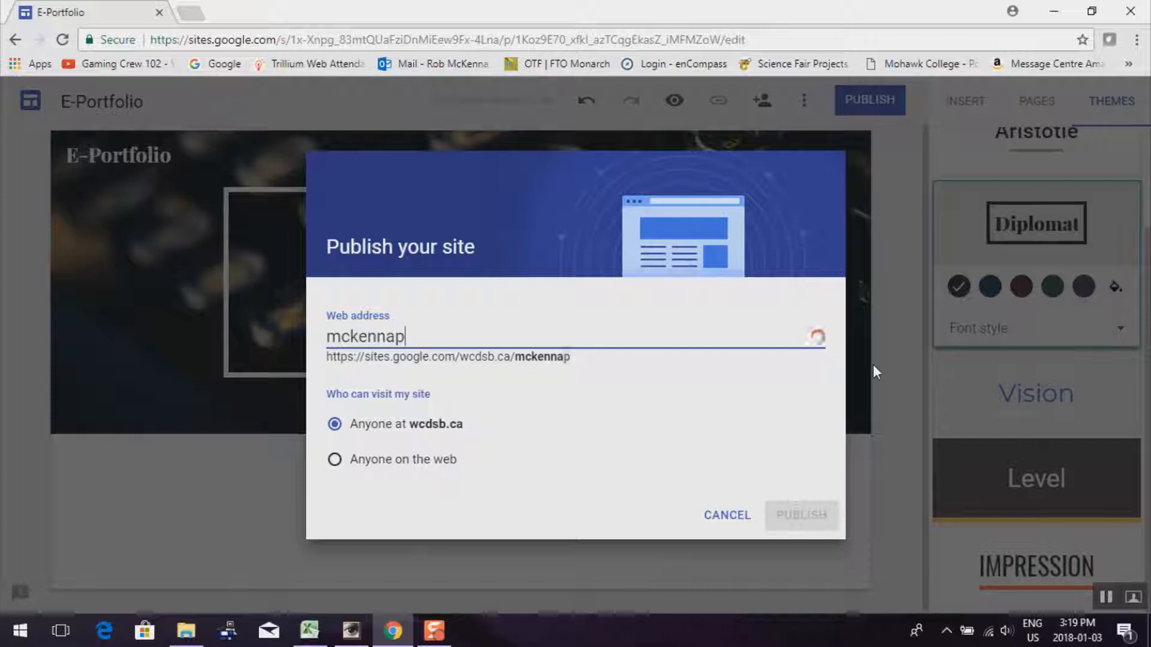
type("ortfolio")
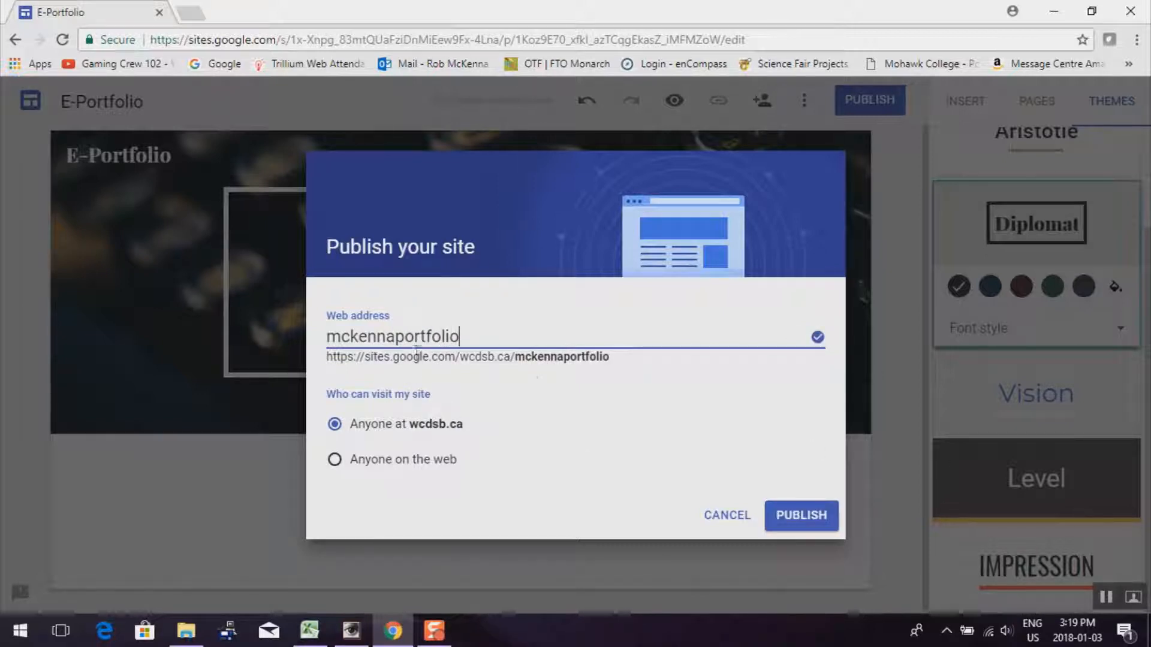
left_click_drag(610, 358, 329, 359)
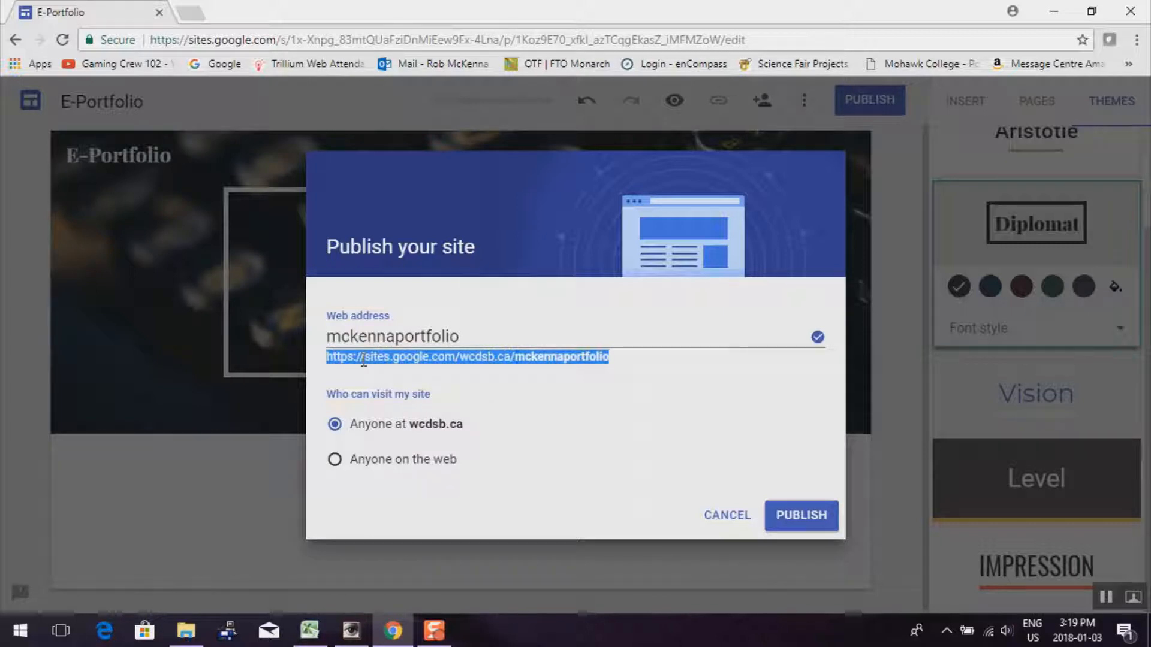
left_click(648, 466)
left_click(799, 574)
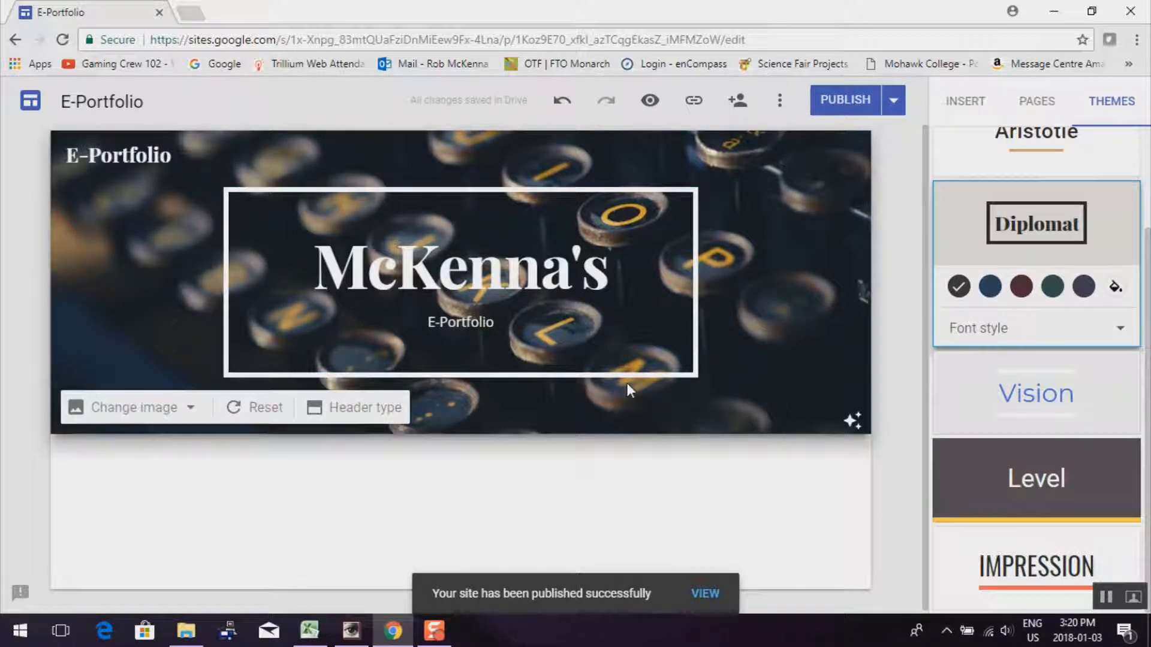
Change the publish settings to 'Anyone at wcdsb.ca' and save
left_click(894, 102)
left_click(823, 154)
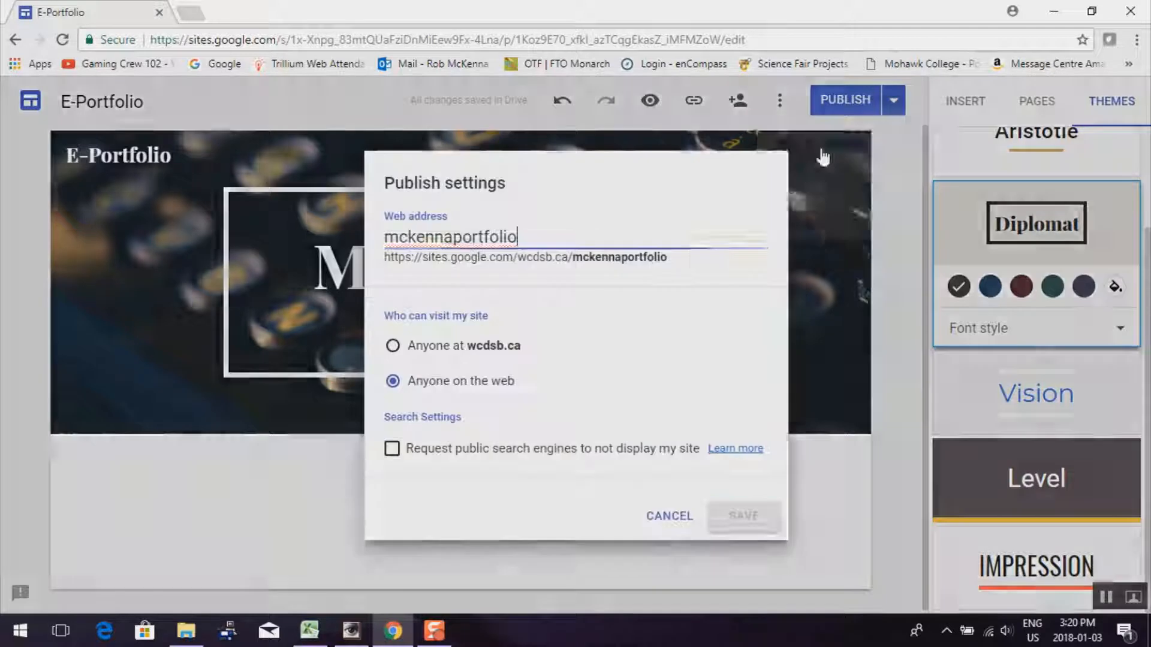
left_click(489, 347)
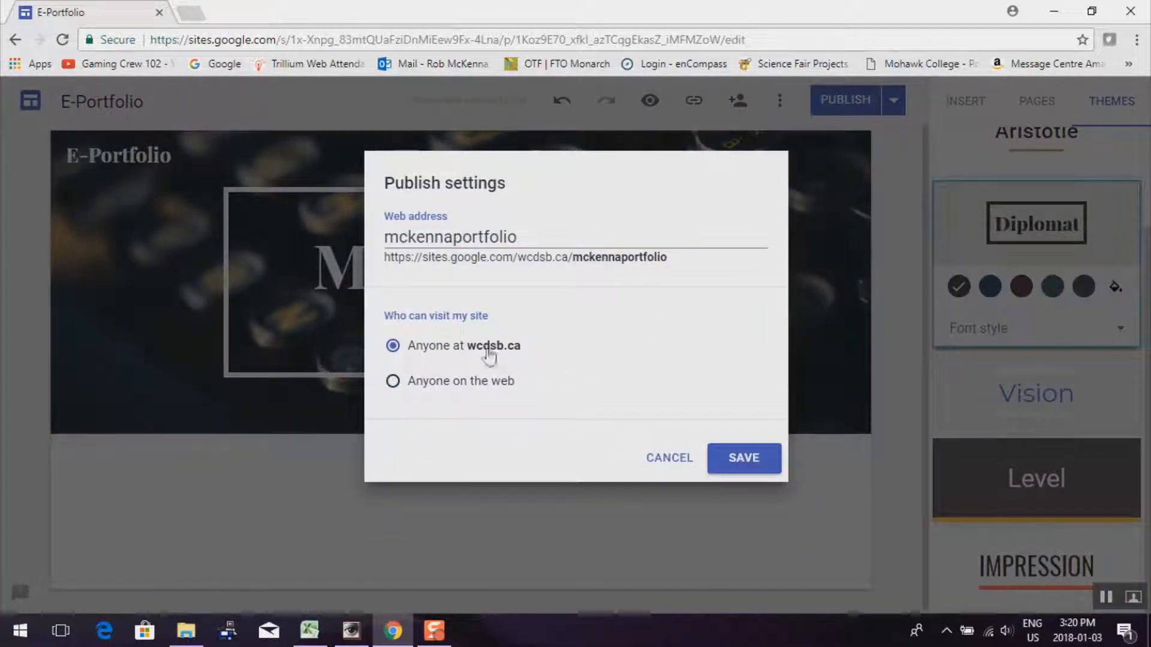
left_click(744, 459)
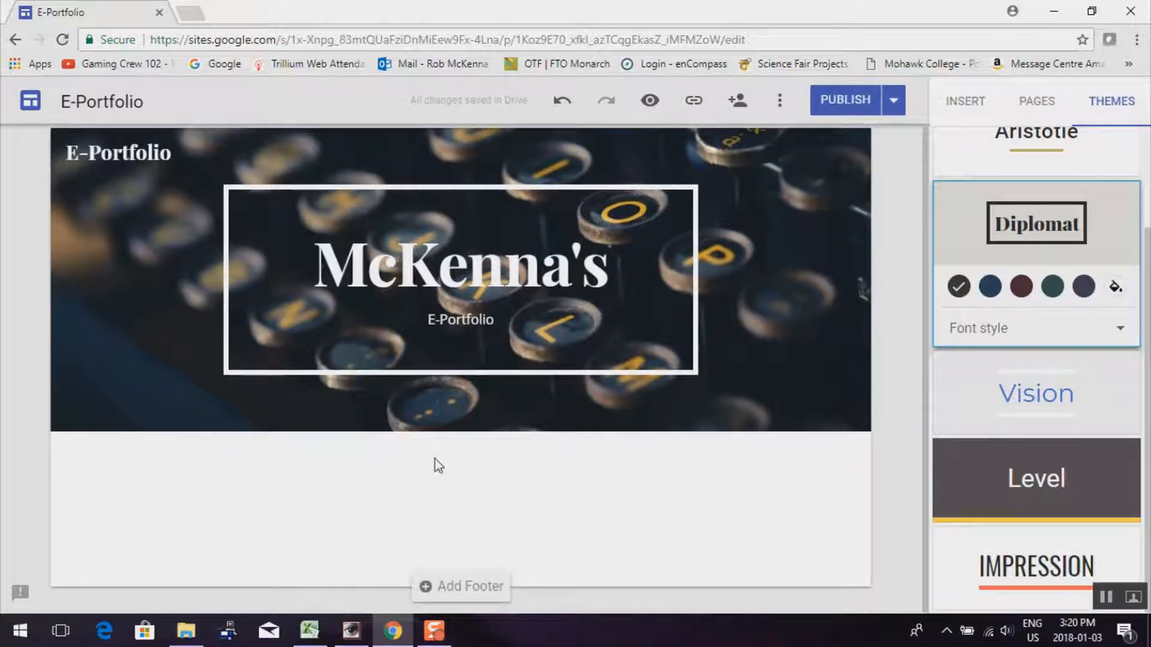
left_click(649, 103)
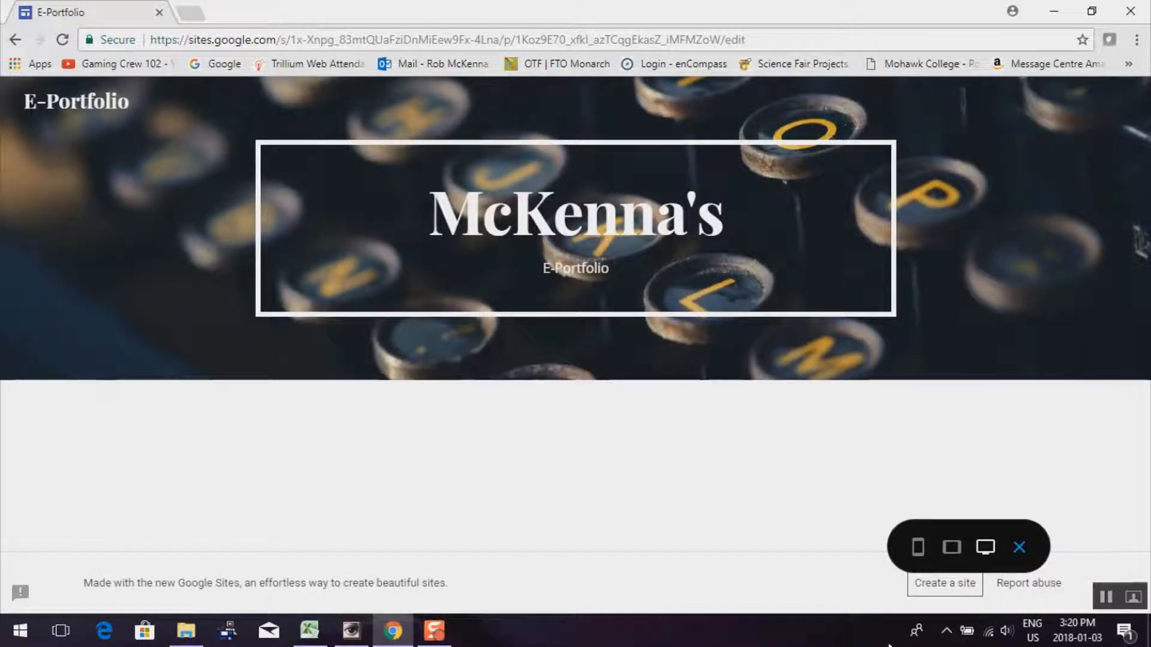
left_click(954, 552)
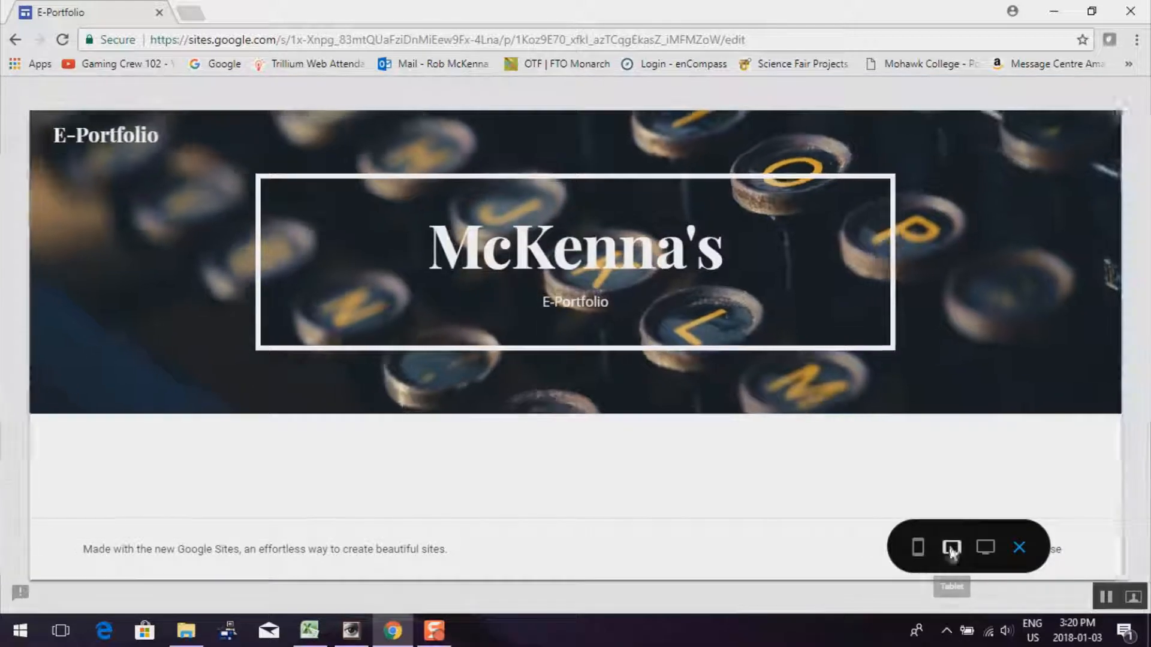
left_click(919, 550)
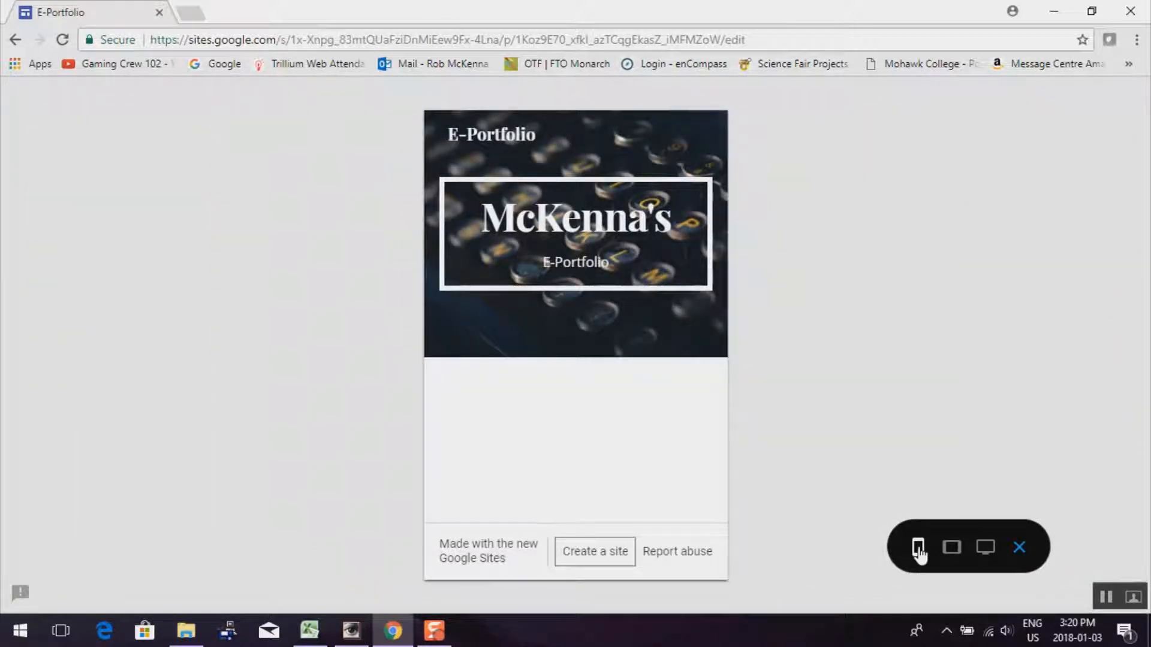
left_click(1019, 548)
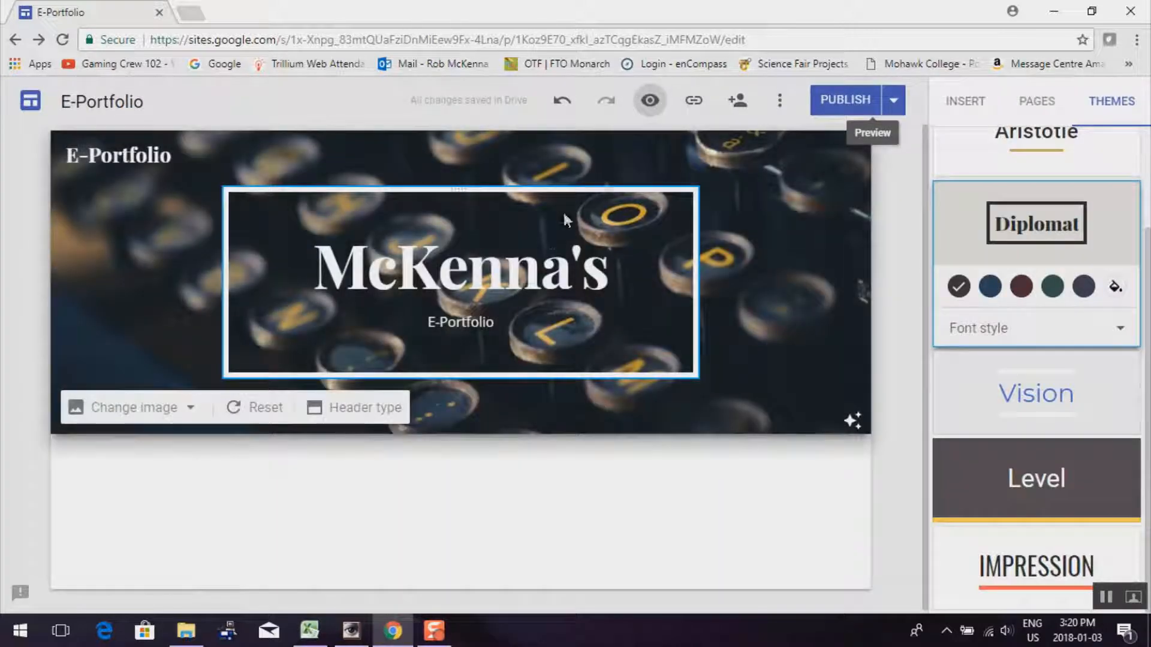
Add the Safety and Pop-Bottle Rockets pages to the site
left_click(1042, 107)
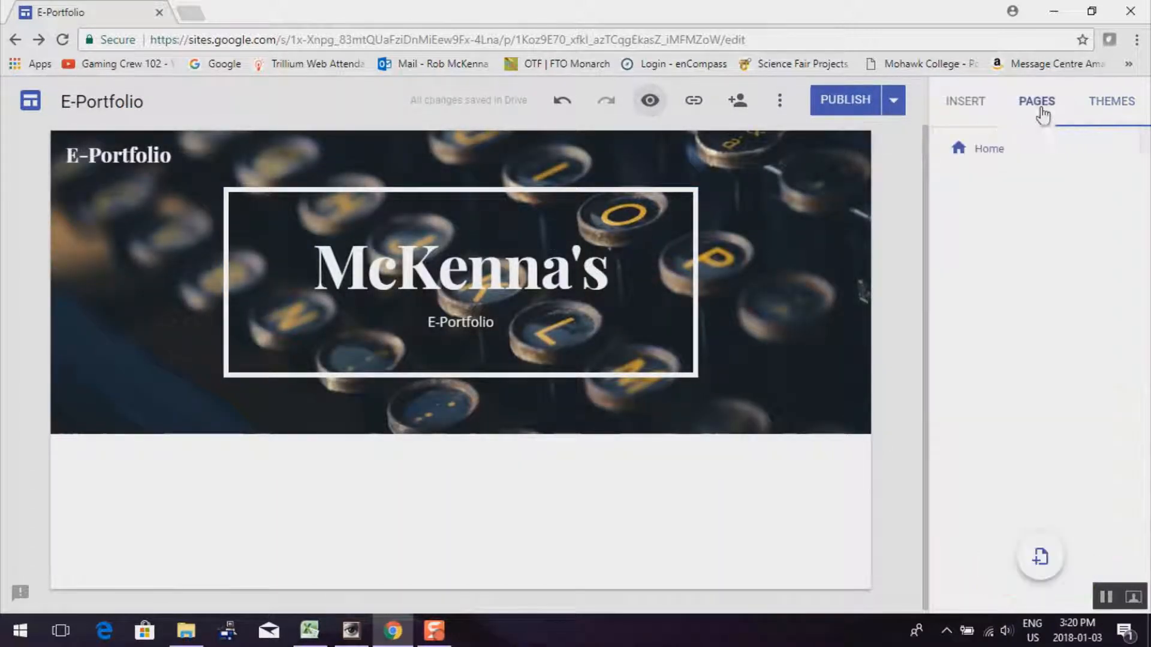
left_click(1042, 570)
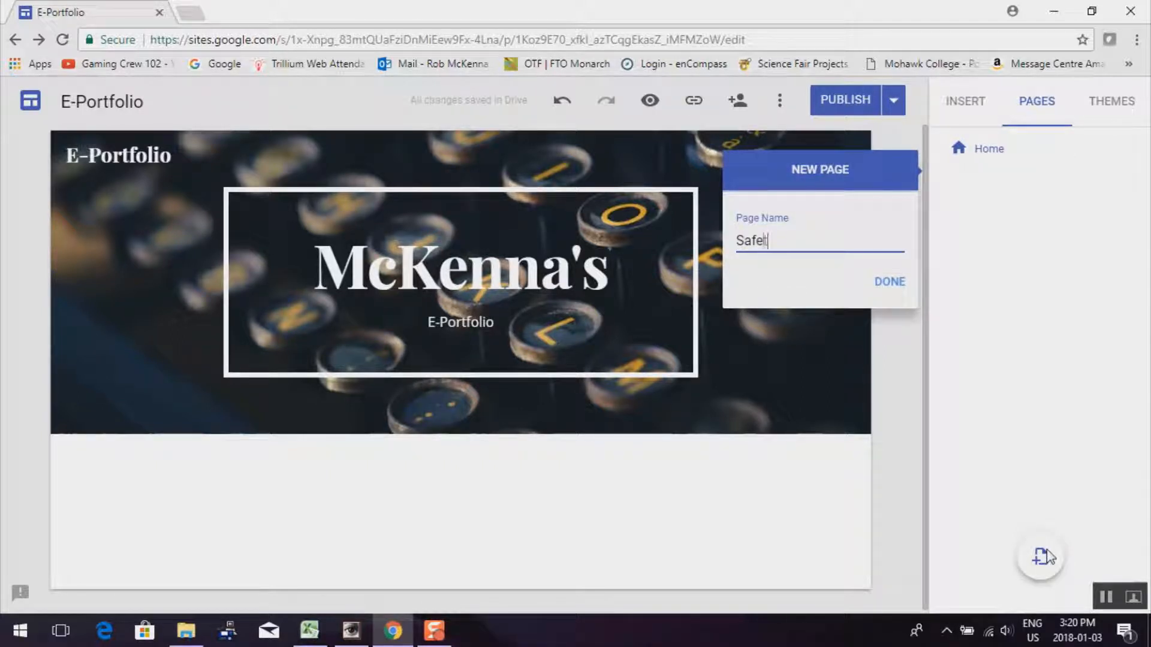
left_click(890, 282)
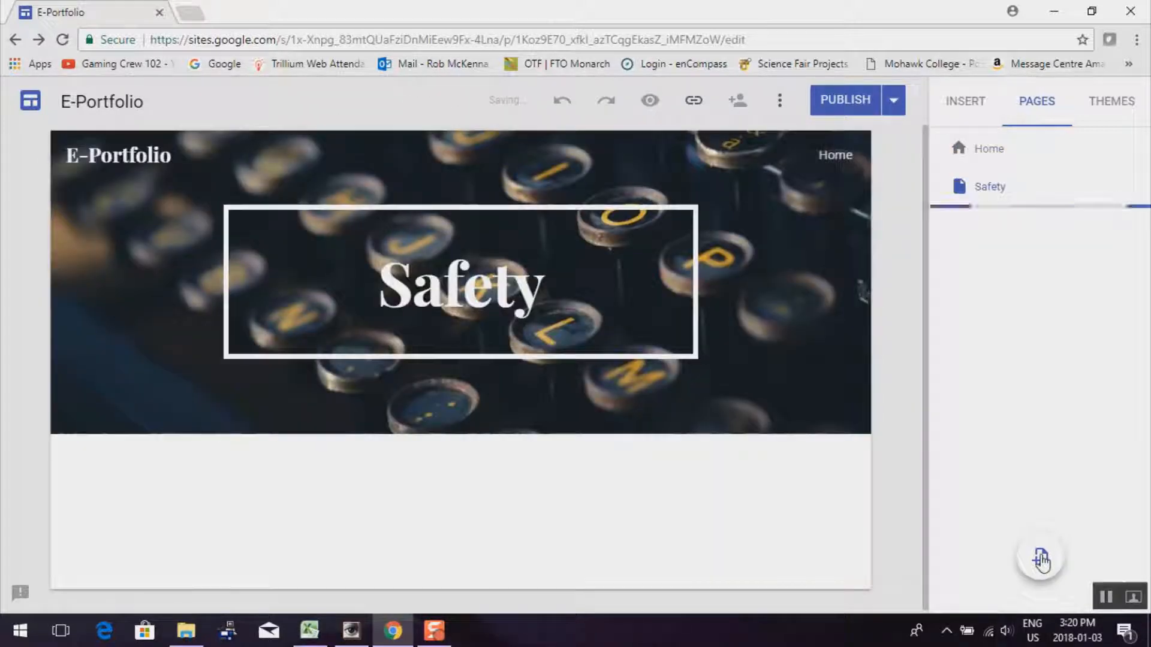
left_click(1041, 560)
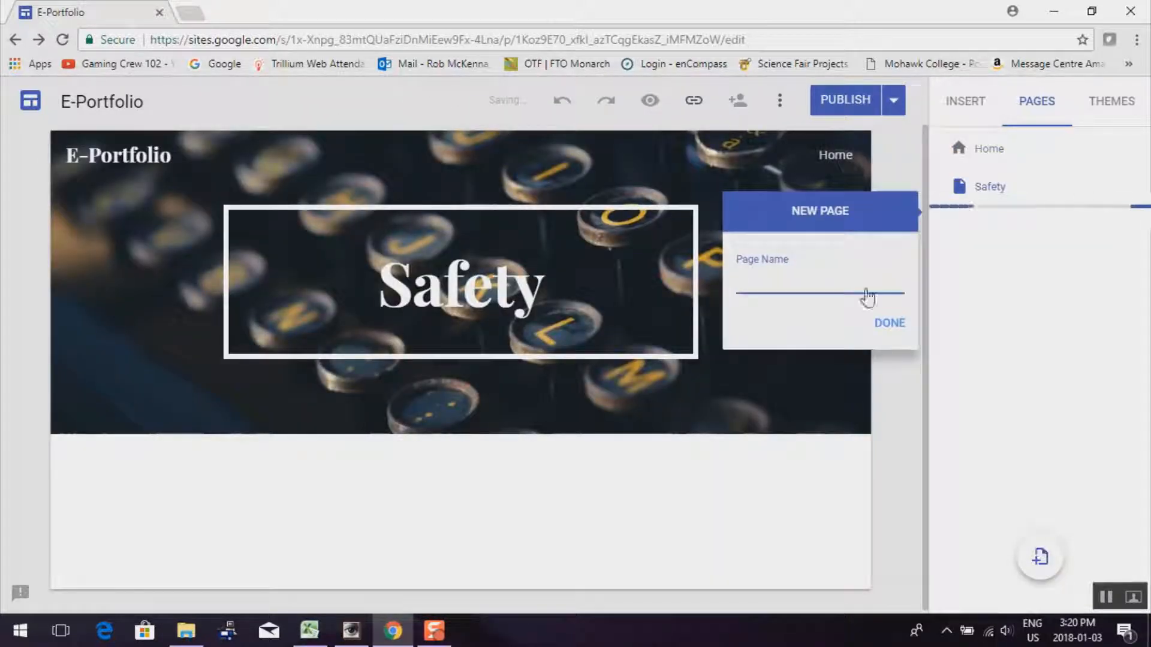
type("PP")
key("BackSpace")
type("op-Bottle ")
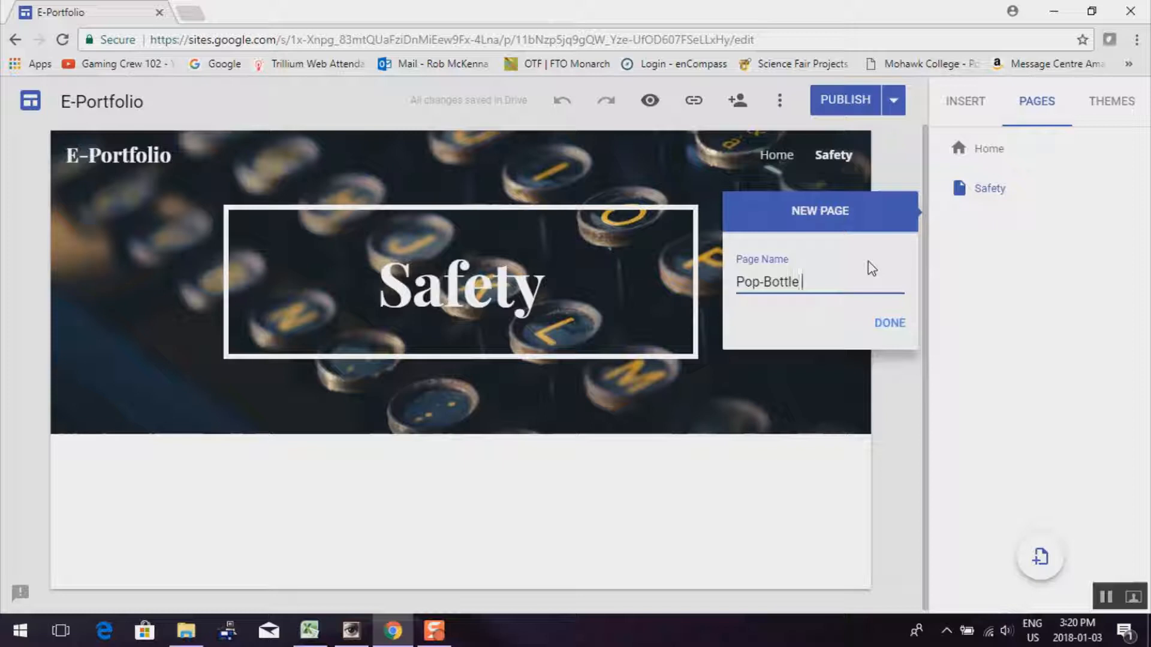
type("Rockets")
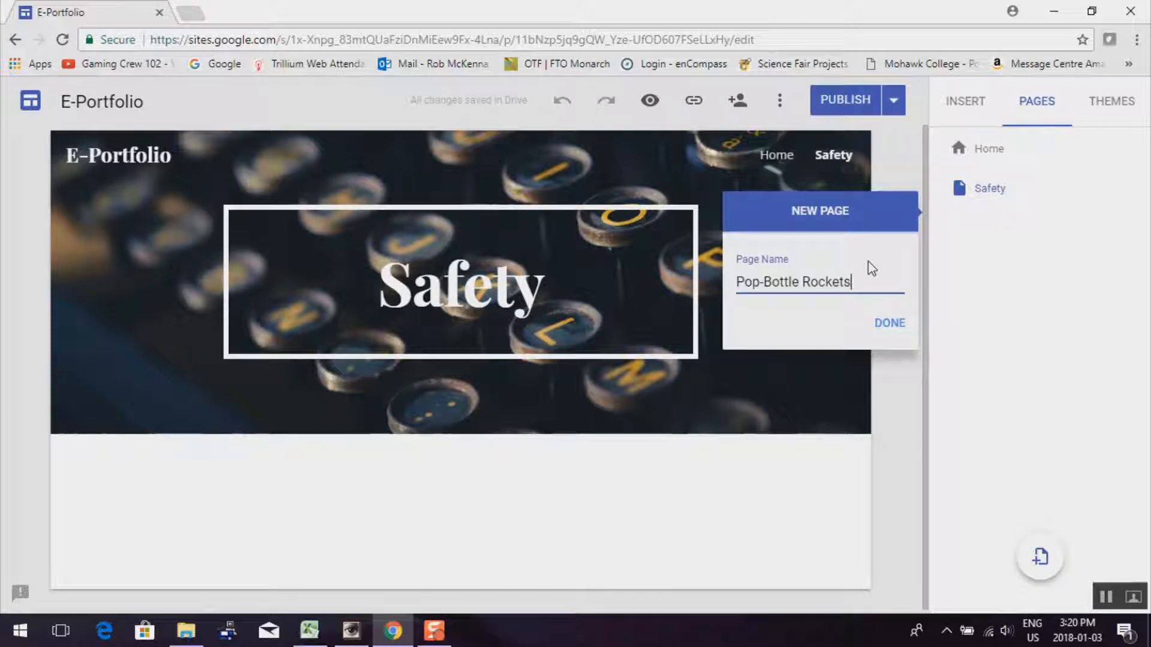
left_click(889, 323)
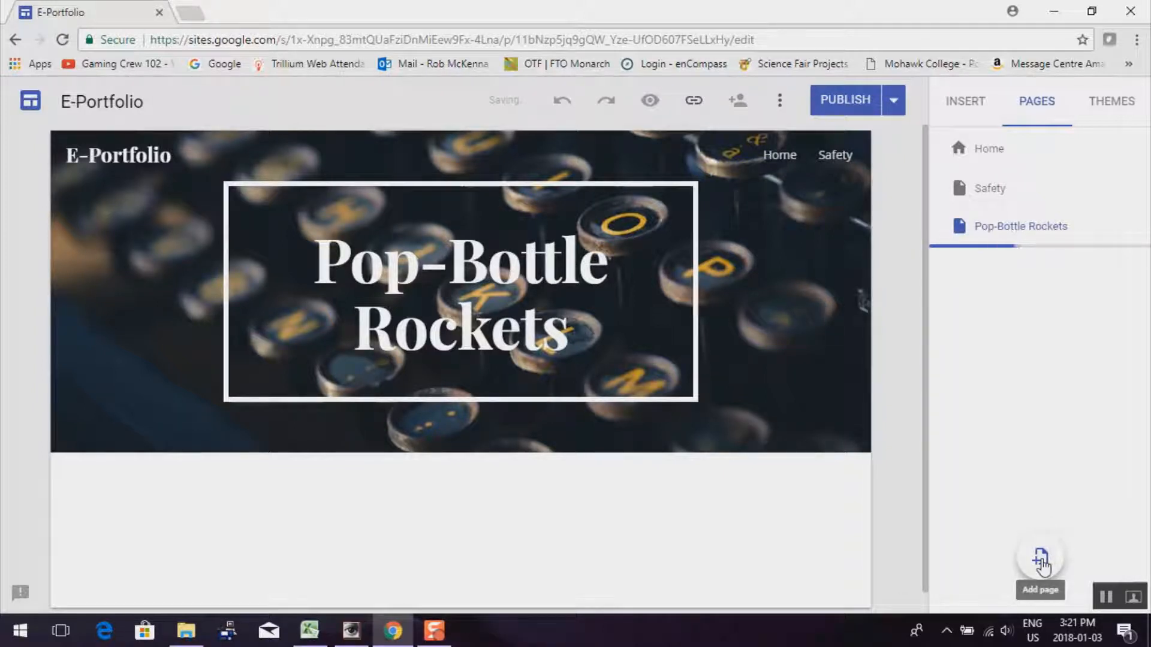
Add the Bridge Build, Photoshop and Album Cover pages
left_click(1042, 563)
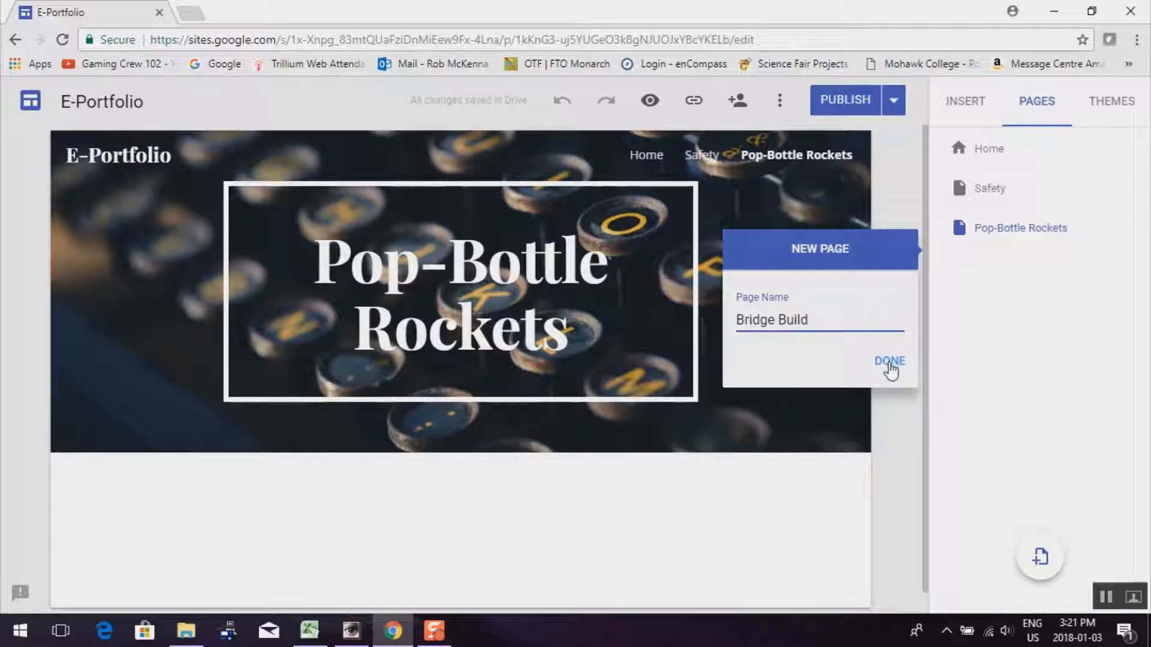
left_click(890, 362)
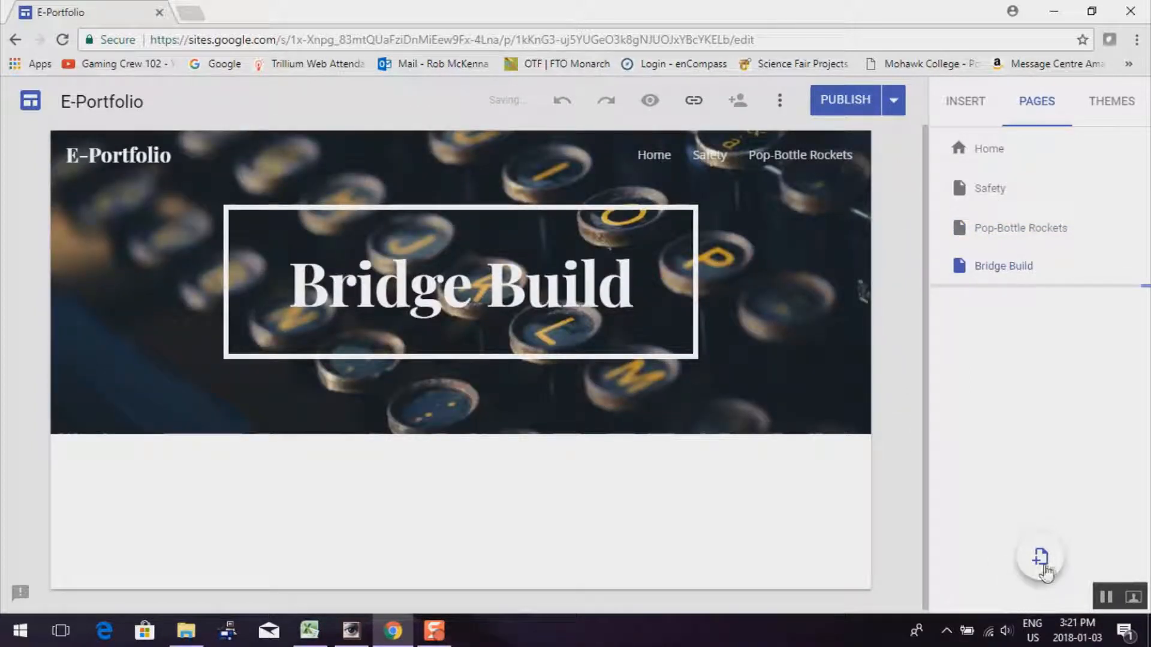
left_click(1039, 558)
type("Photoshop")
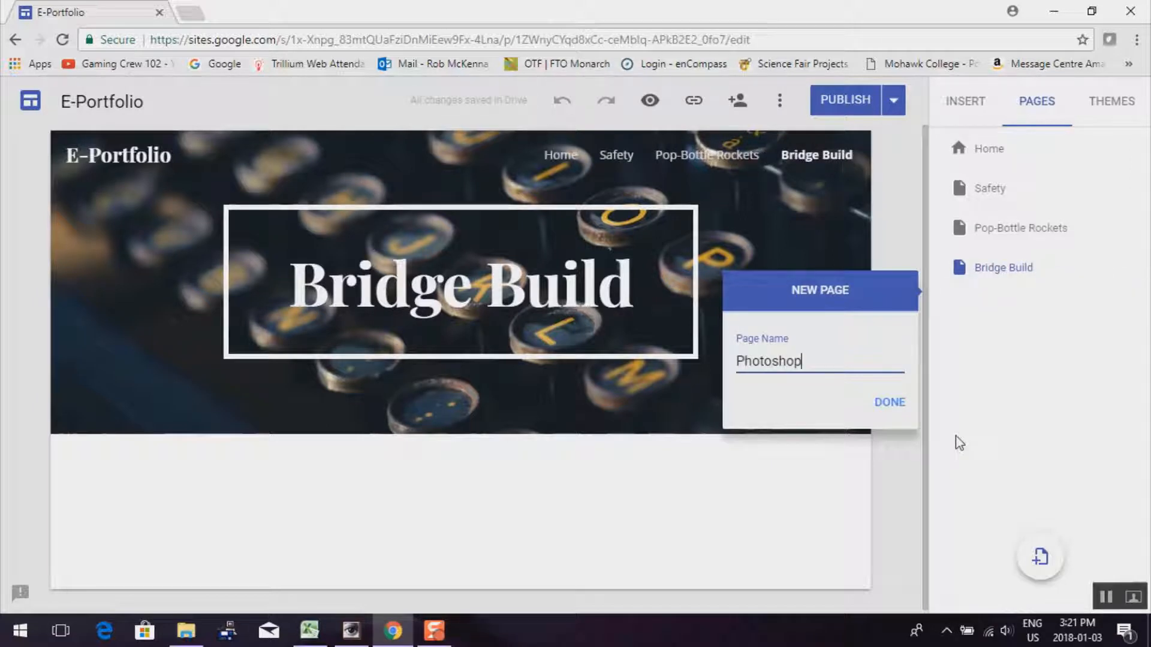
left_click(889, 403)
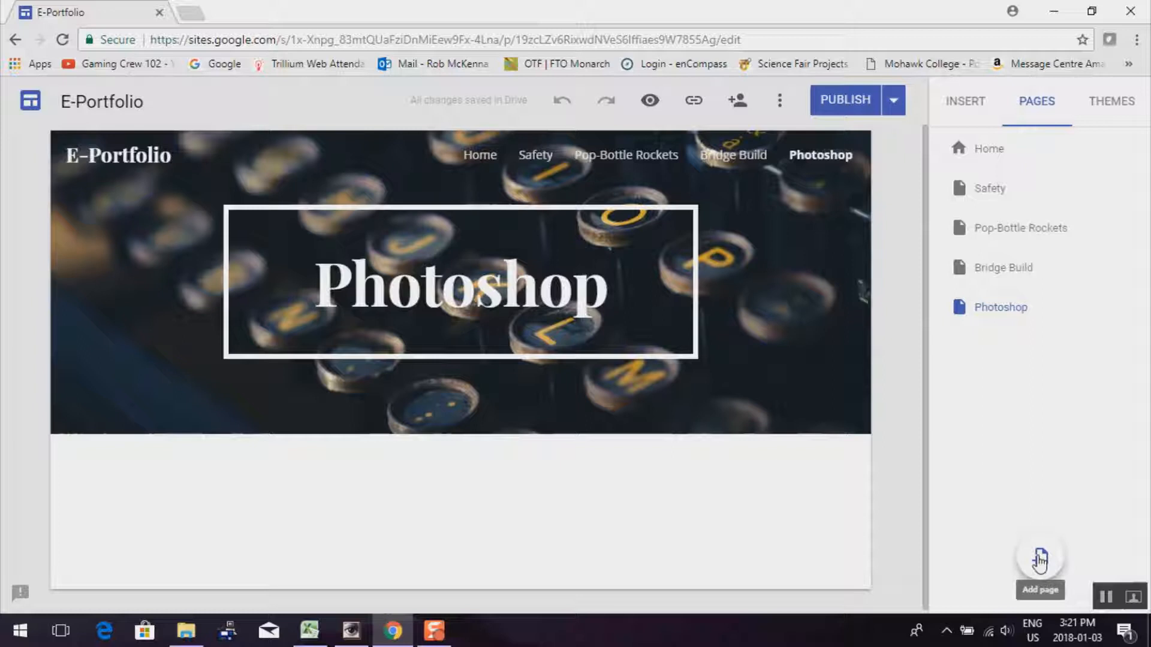
left_click(1040, 561)
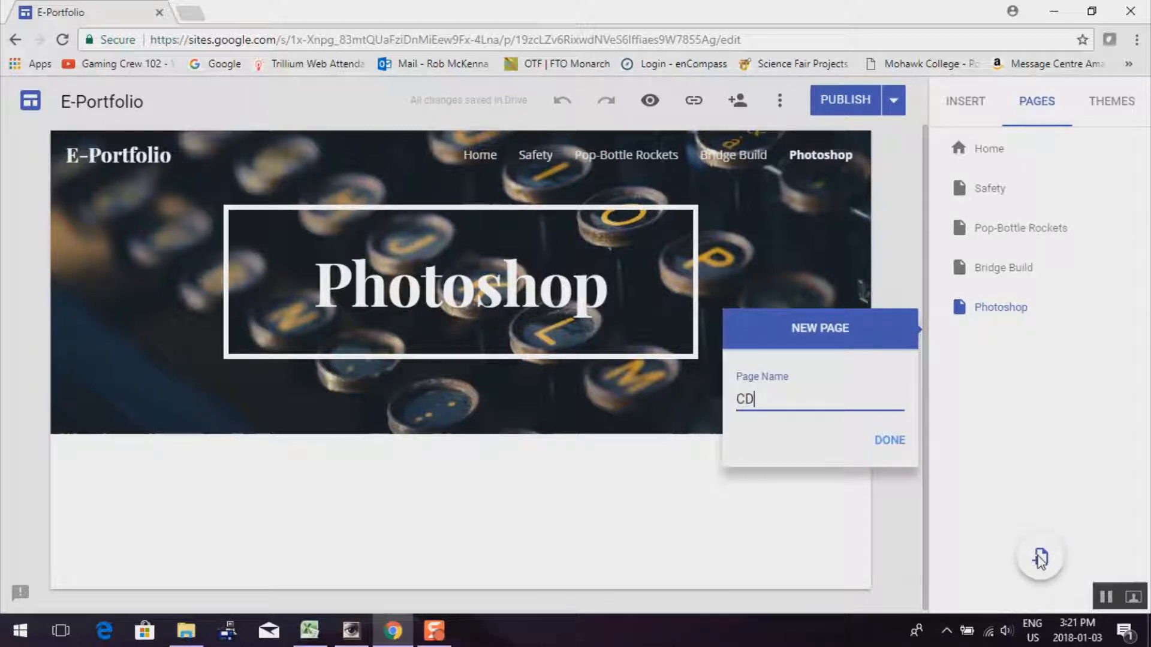
type("CD")
key("BackSpace")
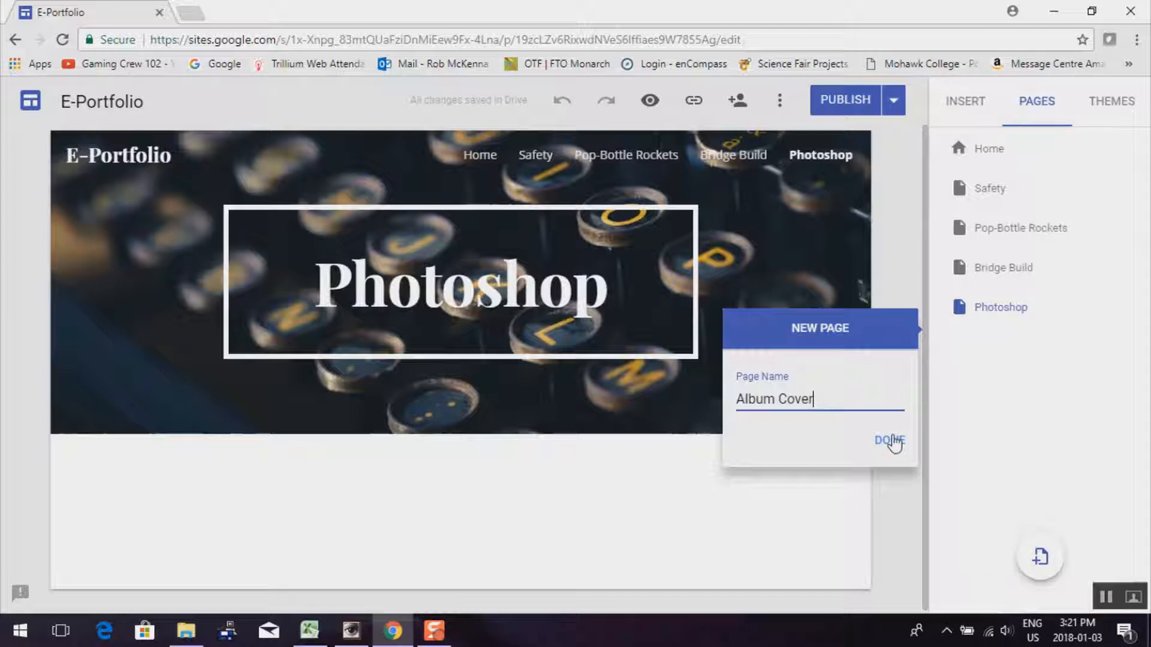
left_click(892, 443)
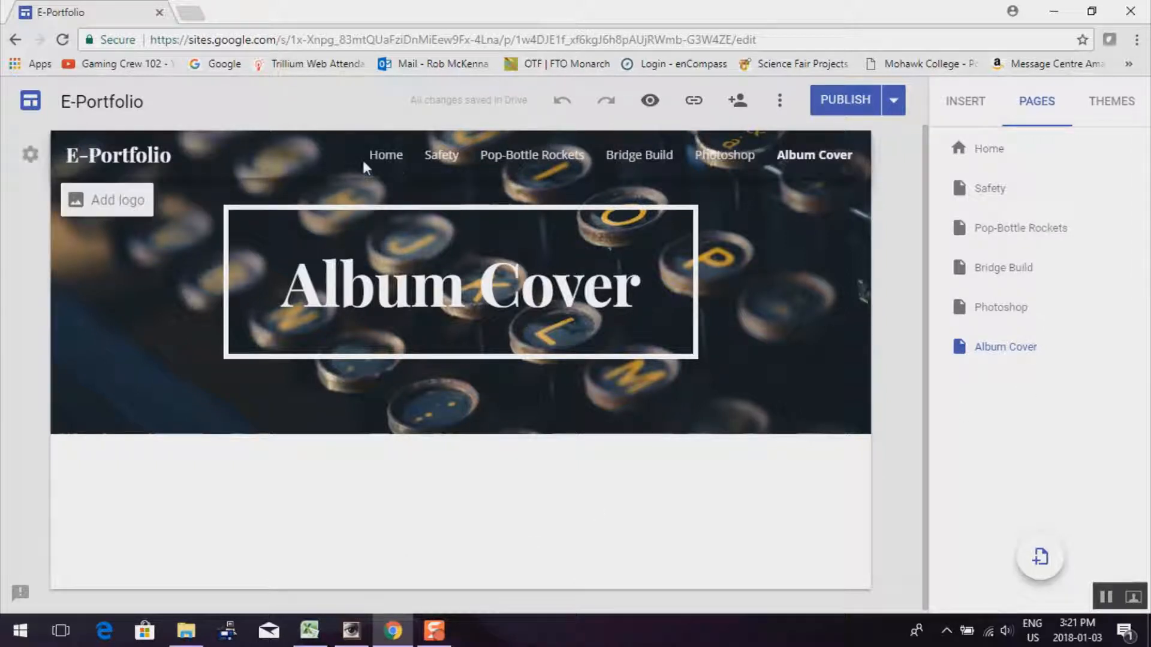
Preview the site, opening Safety in phone view, then Album Cover and Safety on desktop
left_click(658, 114)
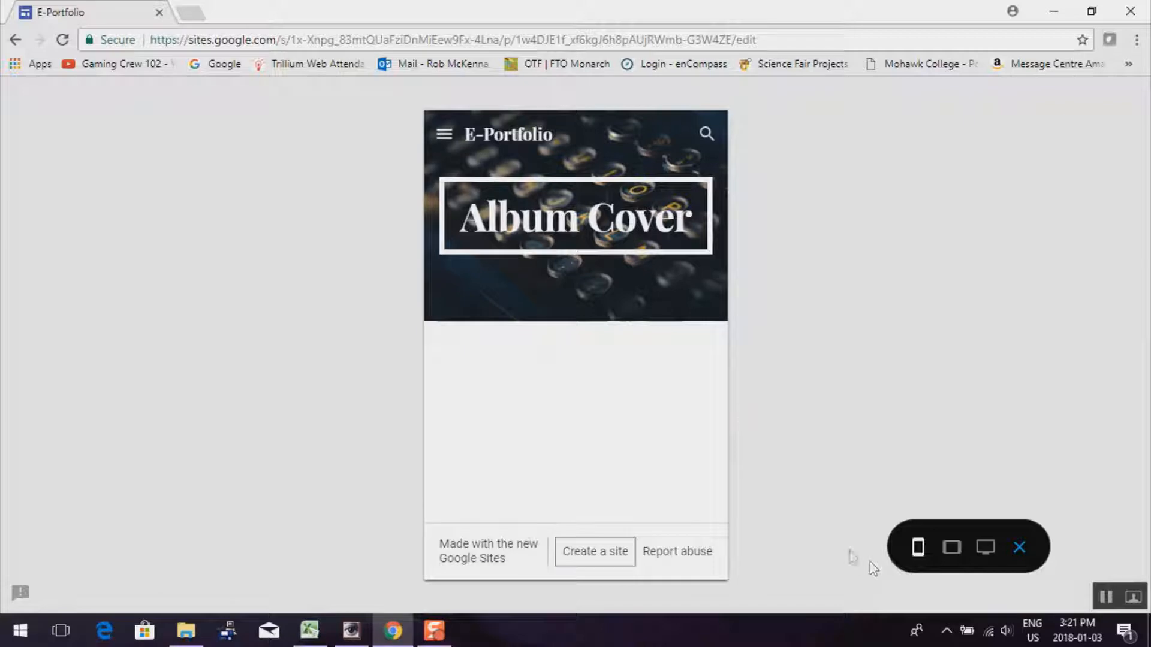
left_click(444, 142)
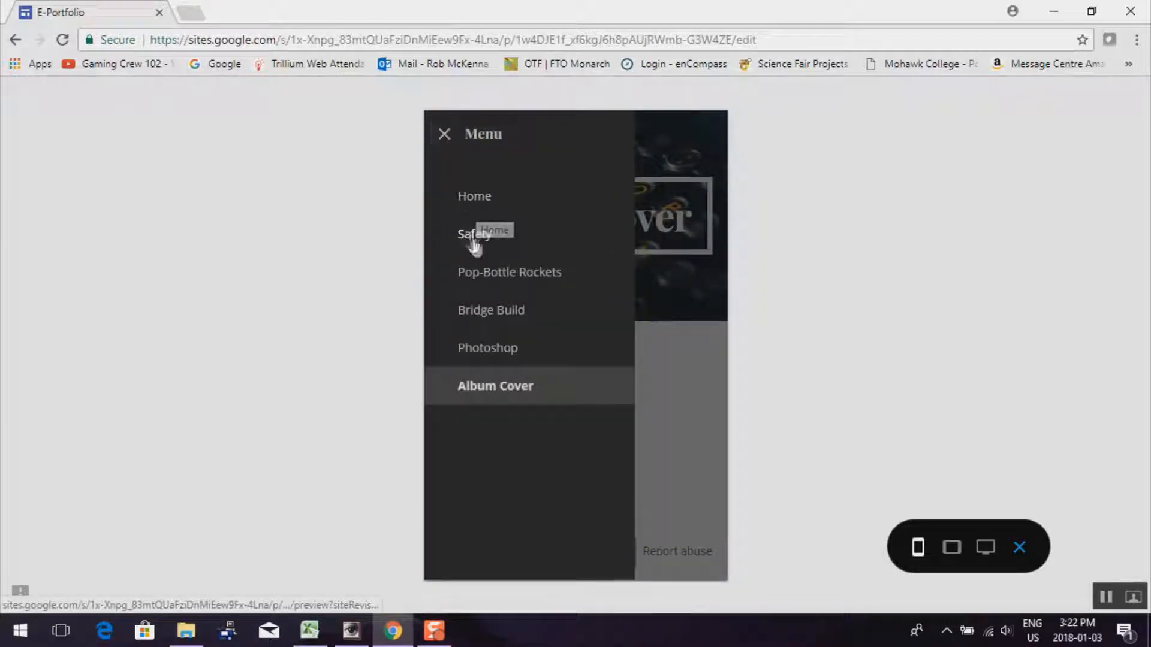
left_click(474, 236)
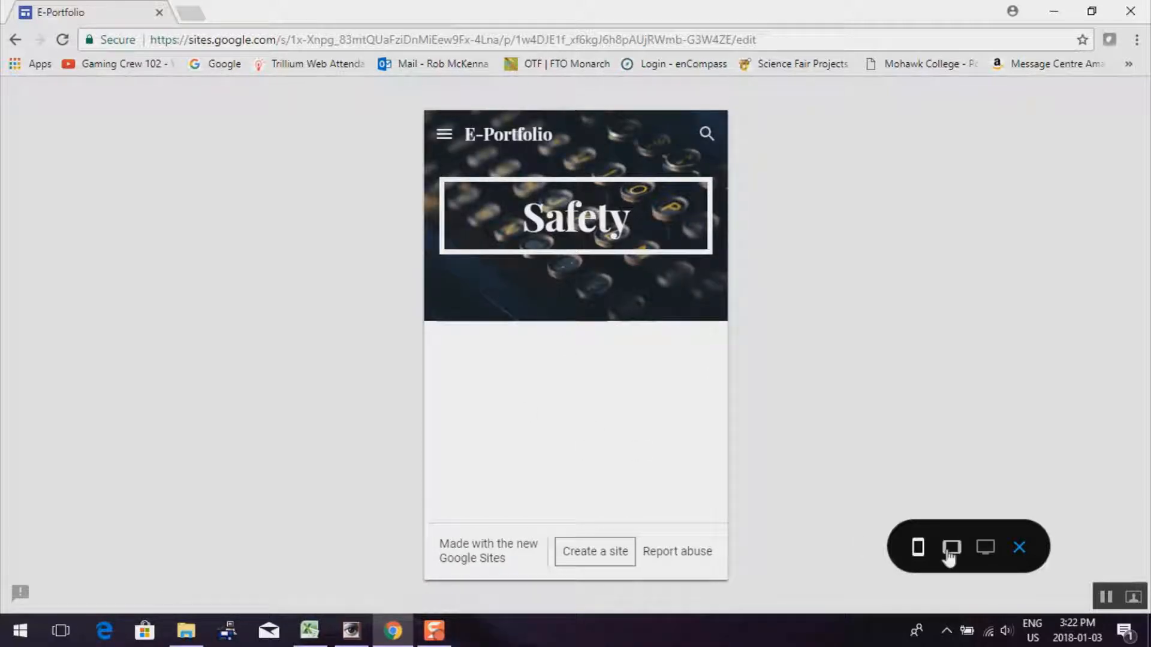
left_click(985, 547)
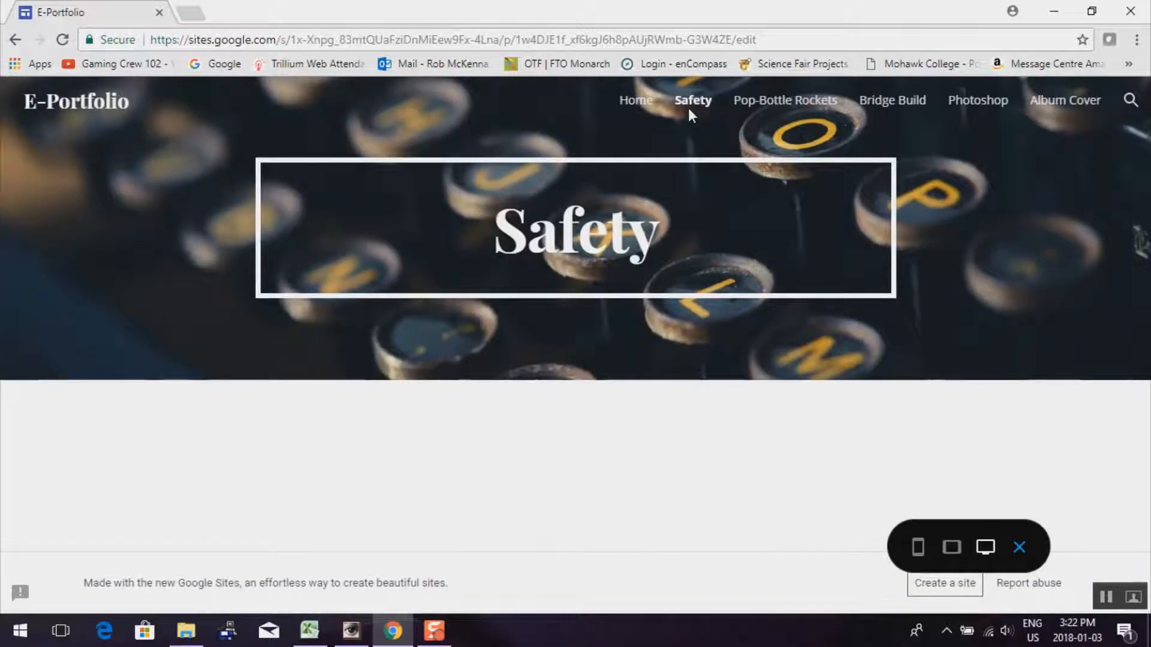
left_click(1054, 109)
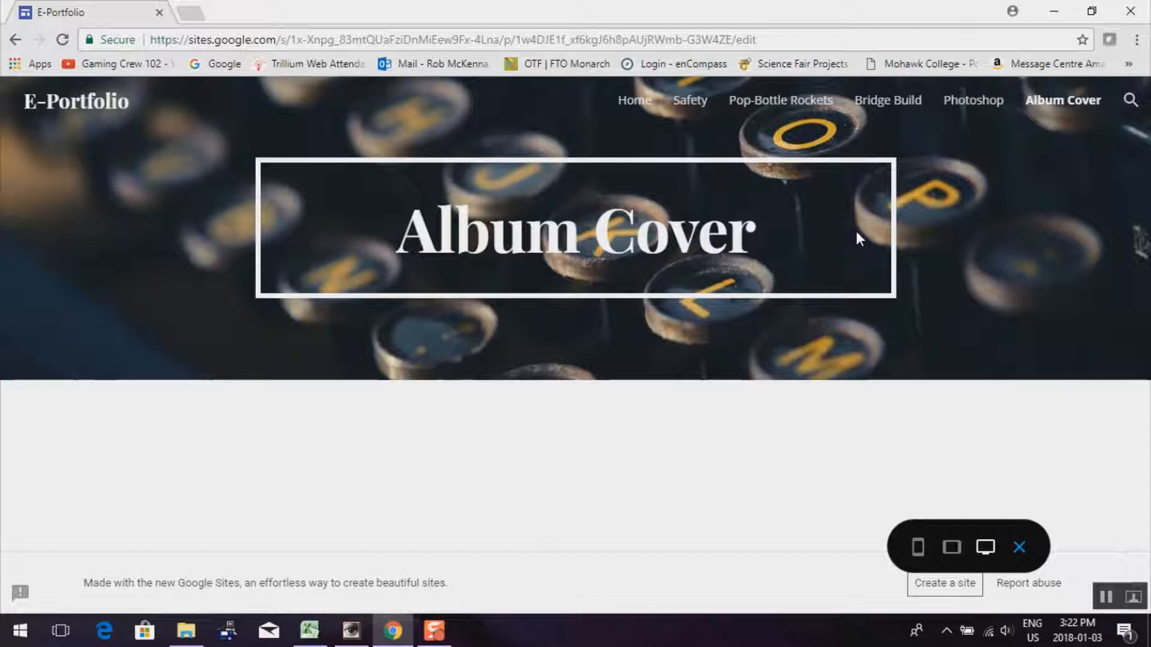
left_click(689, 101)
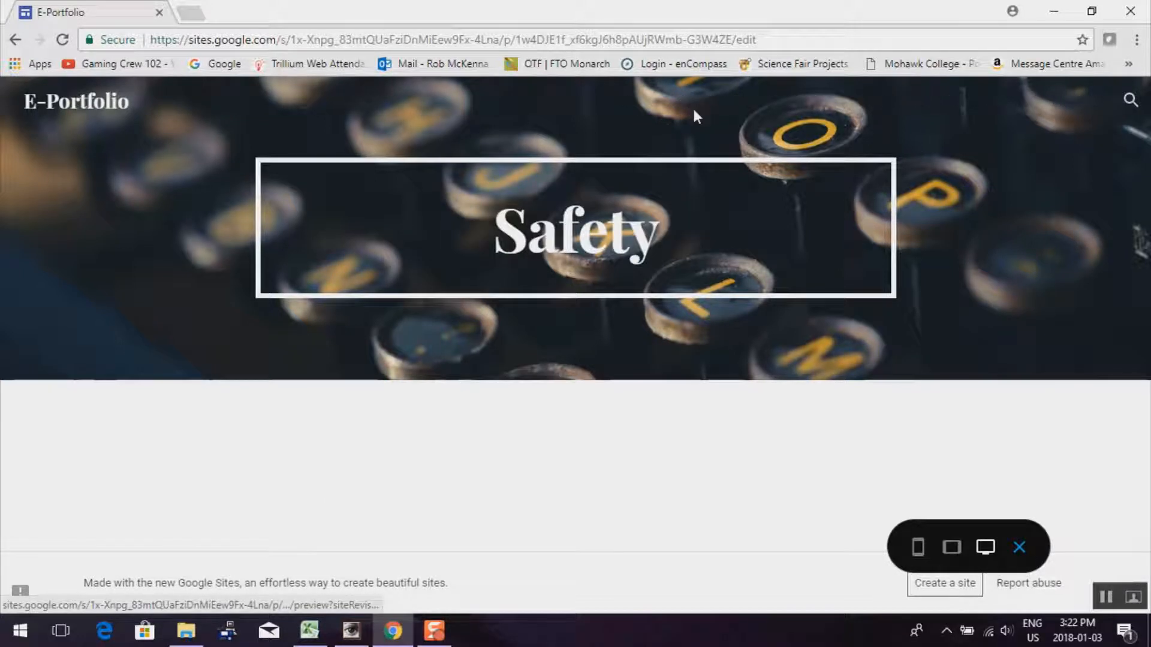
left_click(1022, 549)
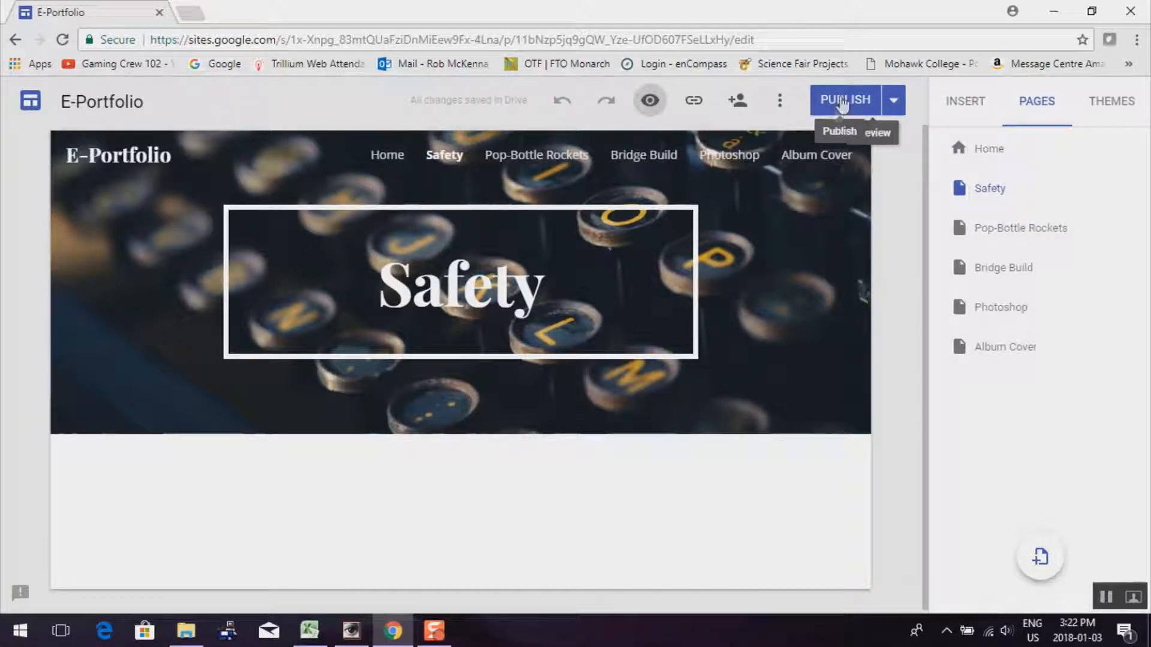
Republish the site with its new pages and open the live published site
left_click(845, 100)
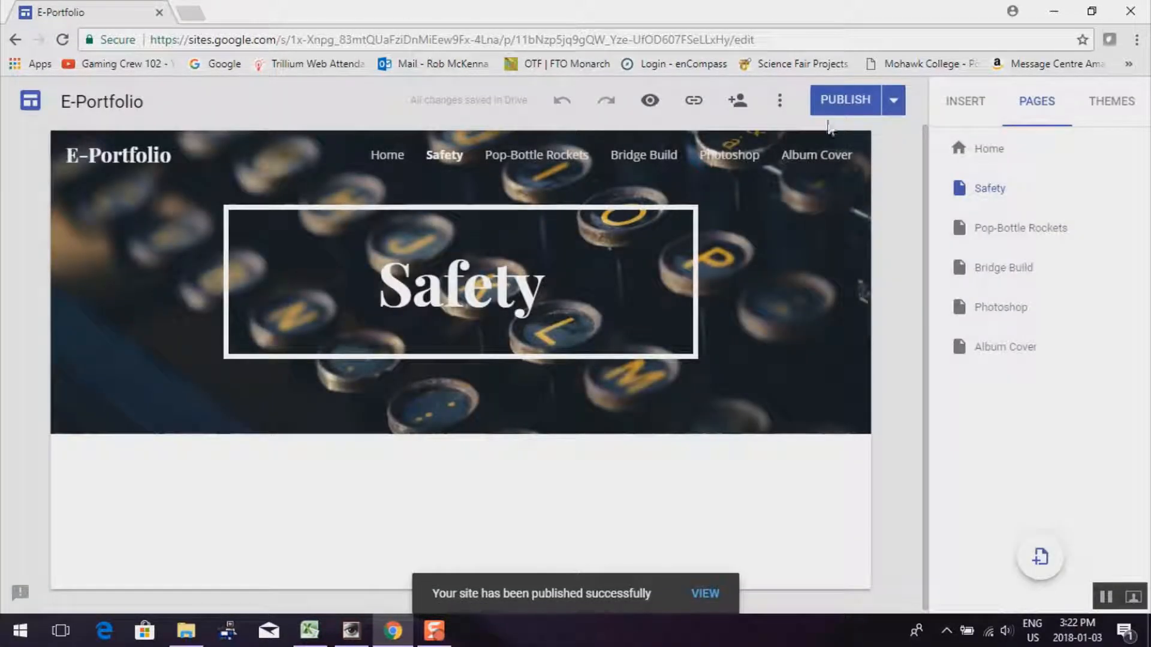
left_click(893, 102)
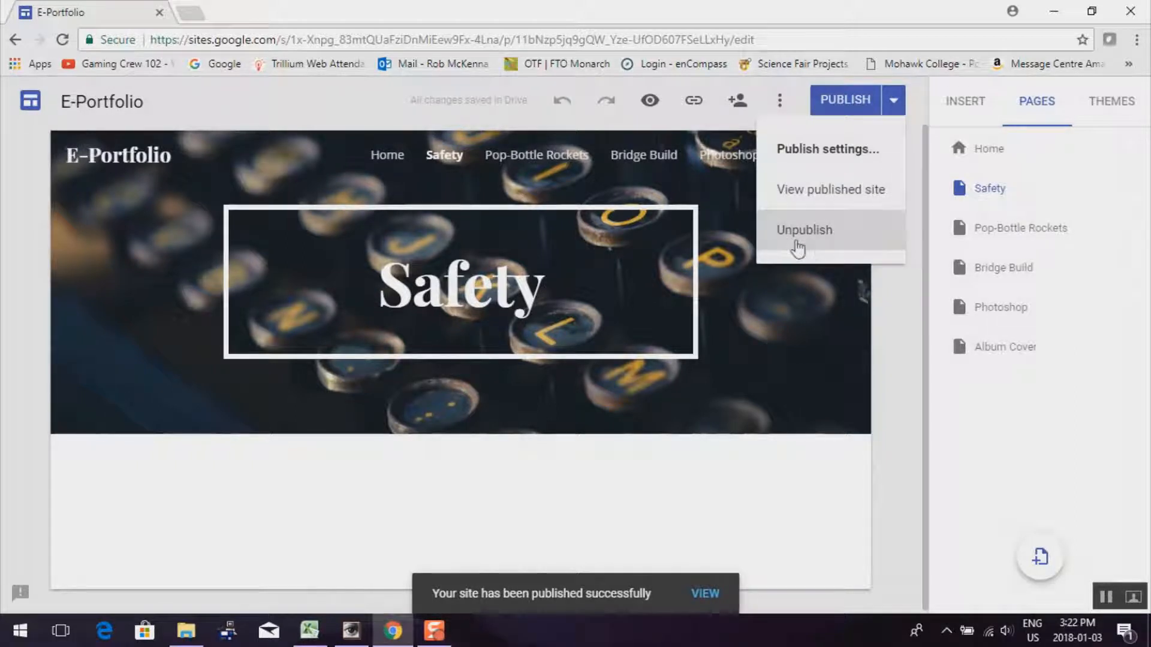
left_click(903, 327)
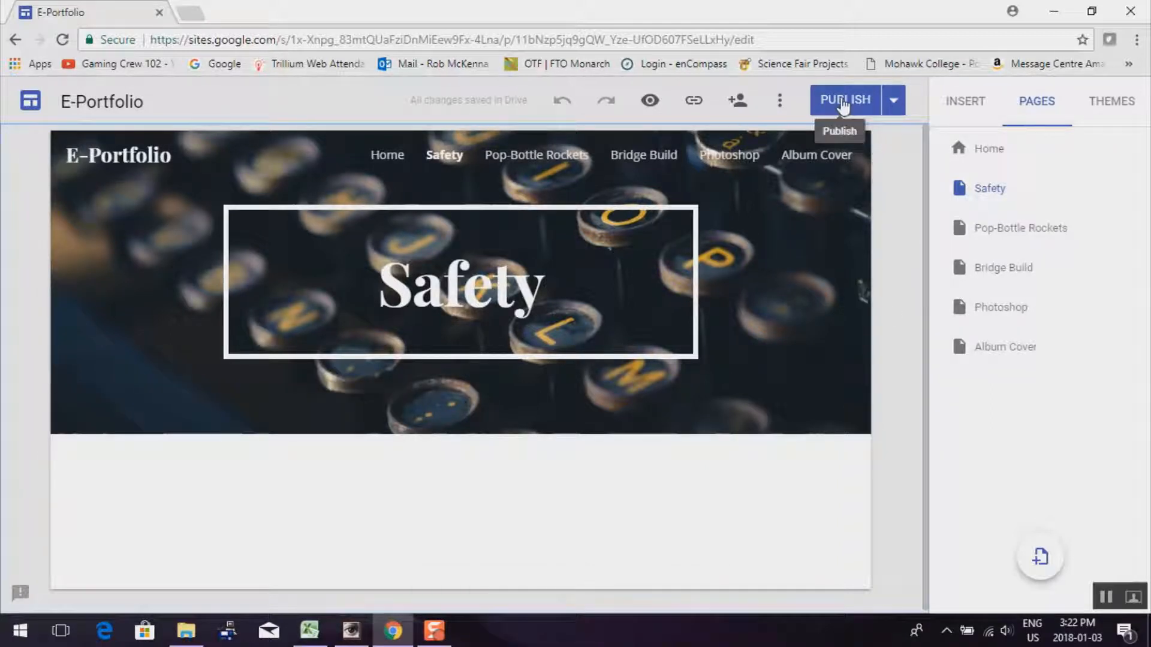
left_click(896, 101)
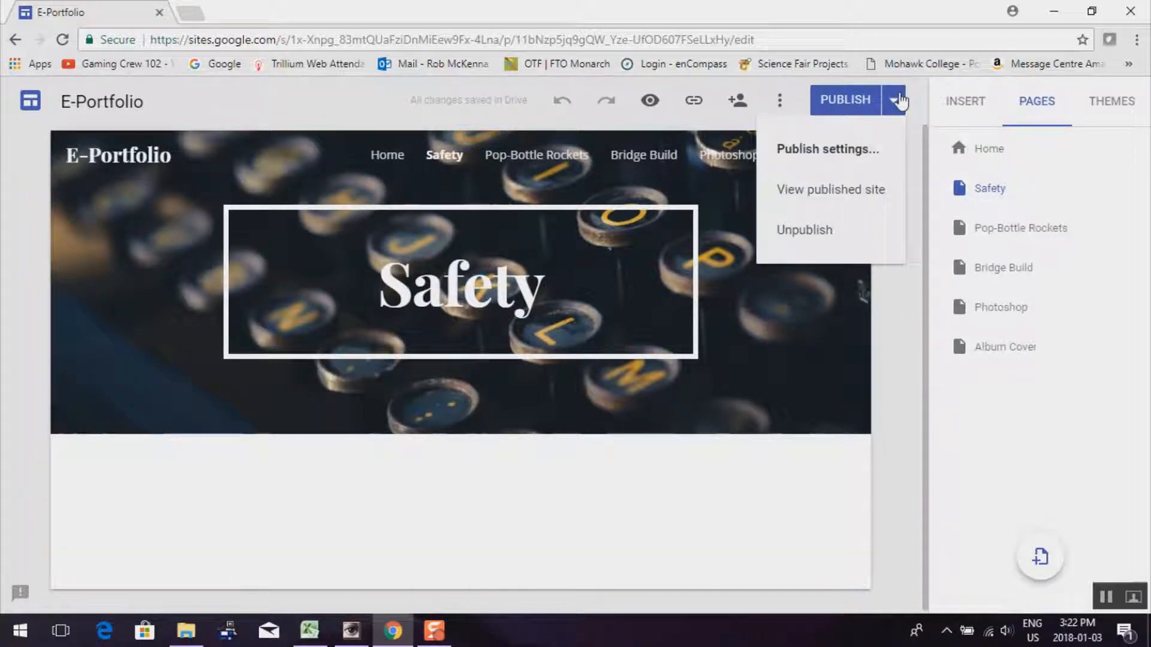
left_click(854, 190)
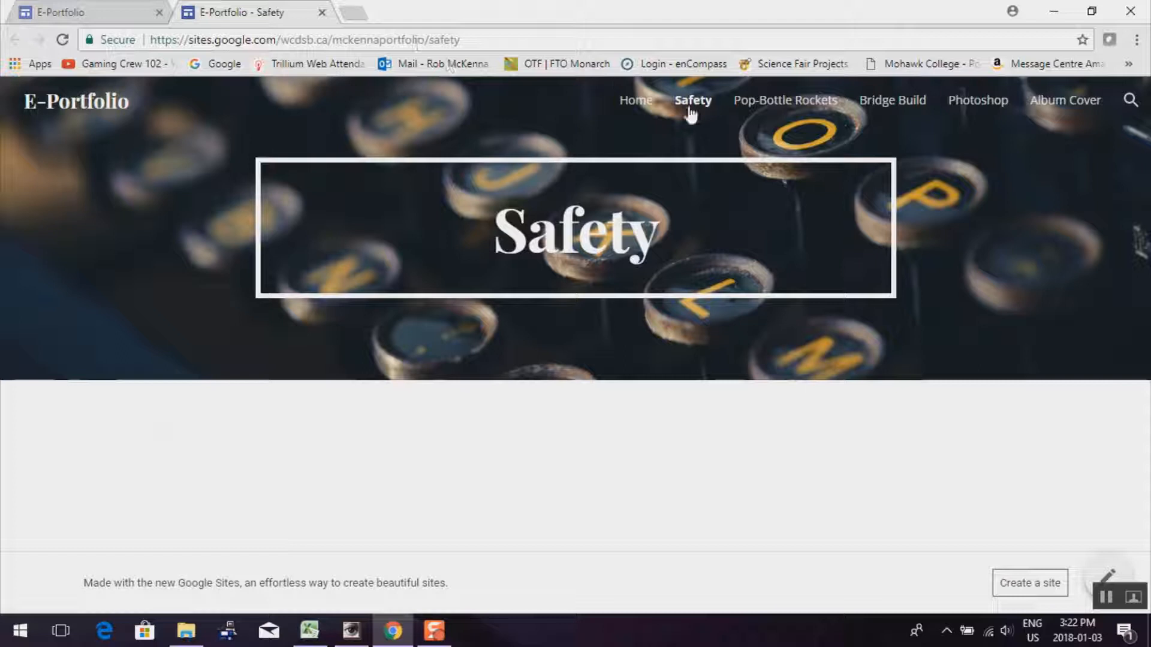
Copy the published Home page's web address, then close the live site tab
left_click(631, 102)
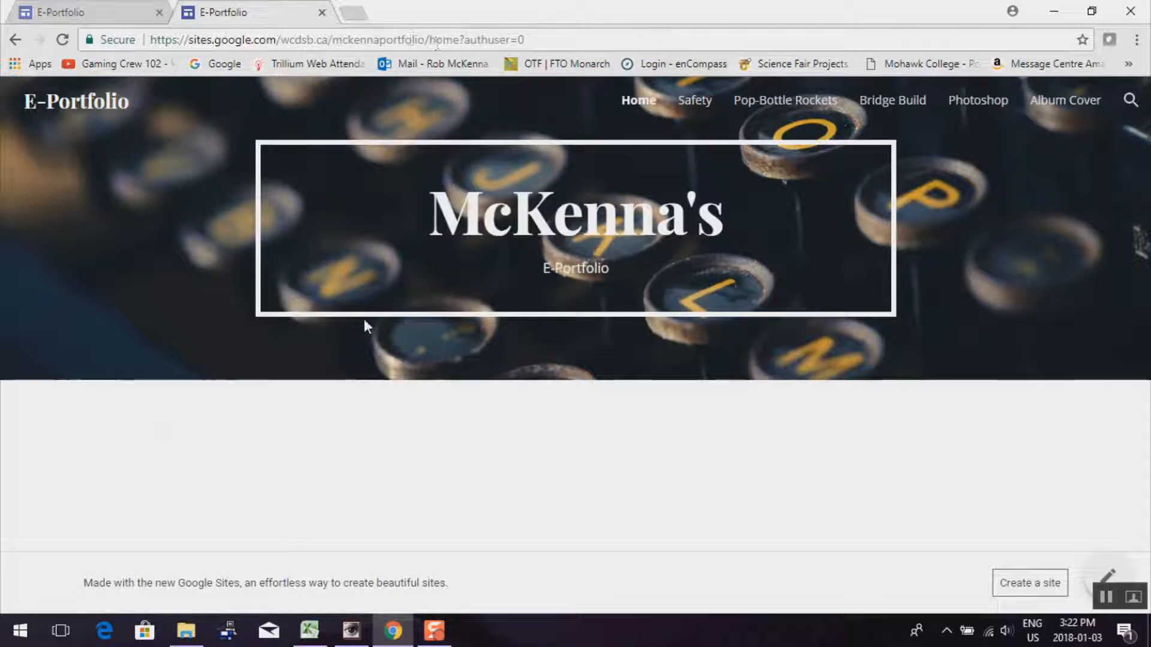
left_click(538, 39)
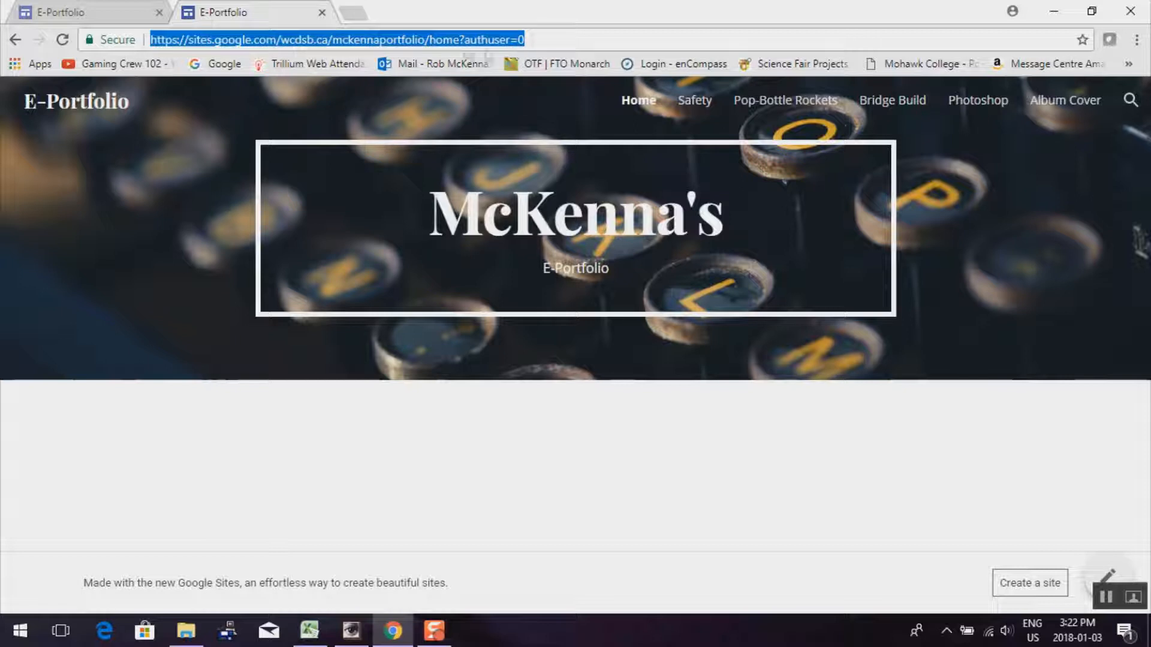
right_click(453, 39)
left_click(511, 102)
left_click(322, 12)
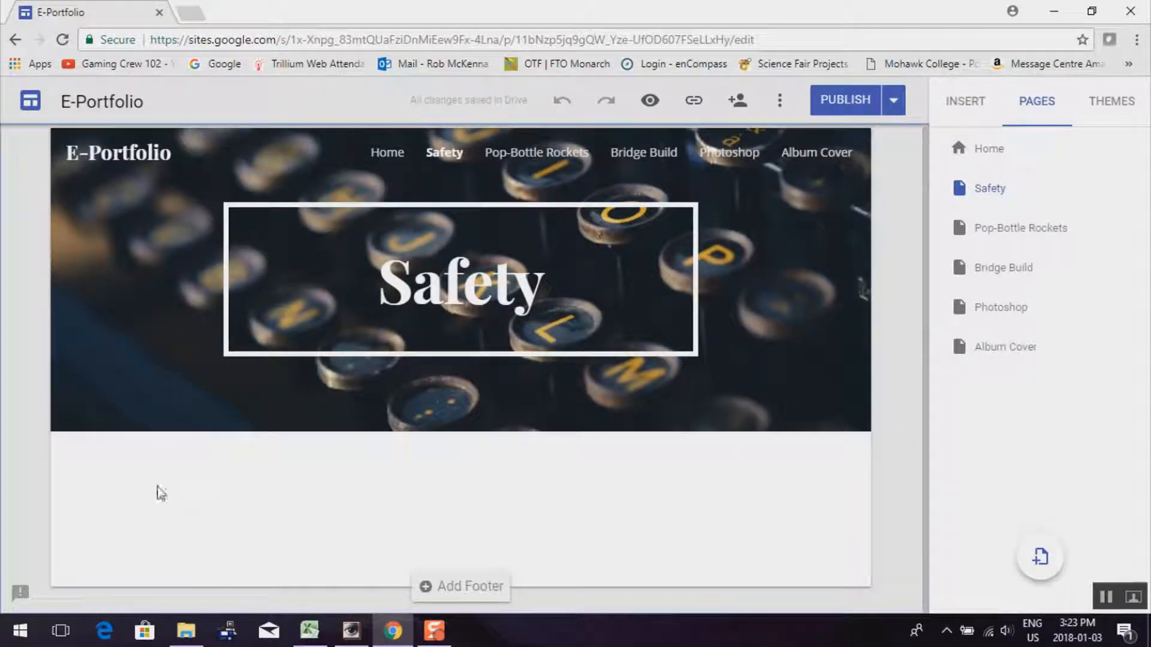
Add a text box reading 'Safety Unit' below the Safety page header
left_click(965, 103)
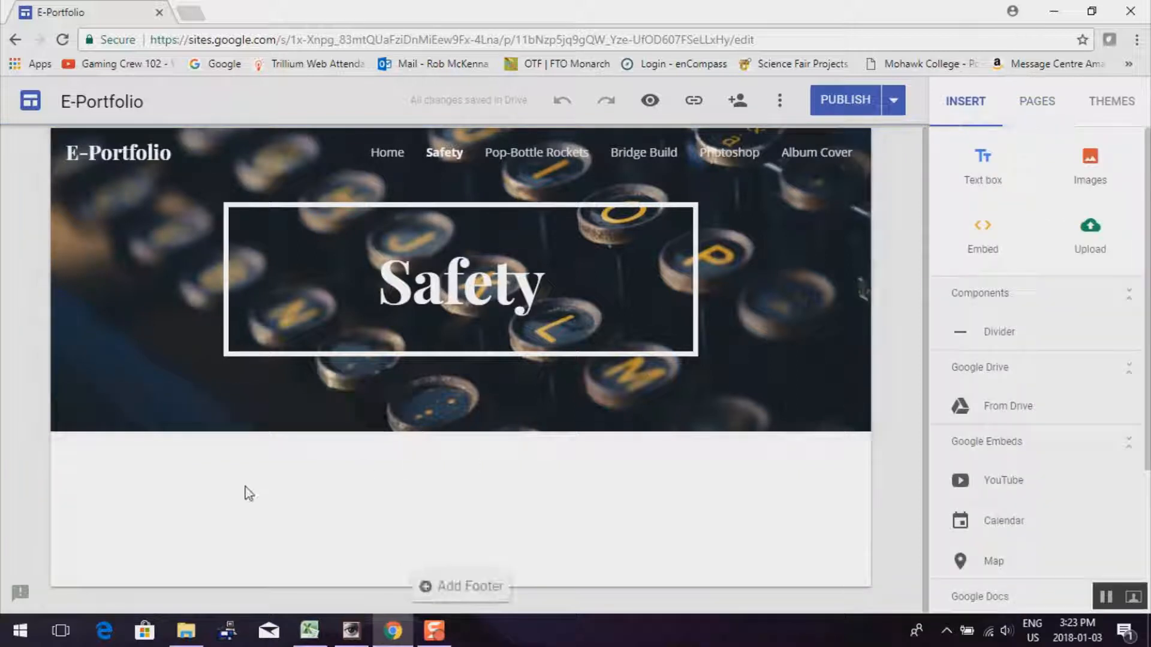
double_click(221, 515)
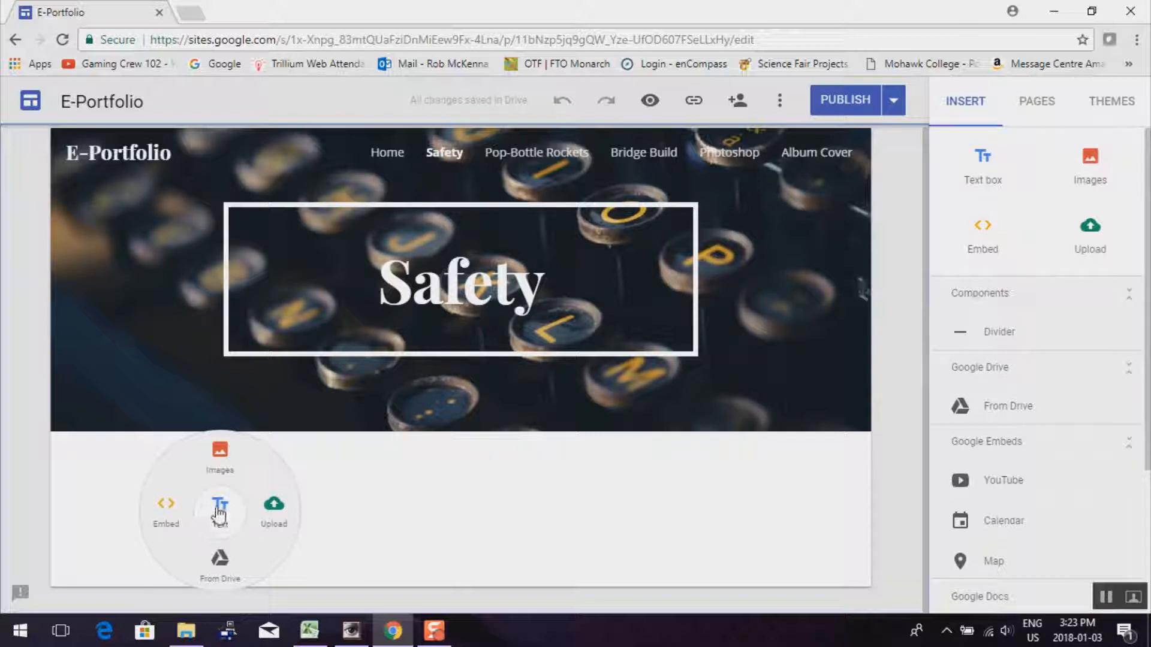
left_click(219, 511)
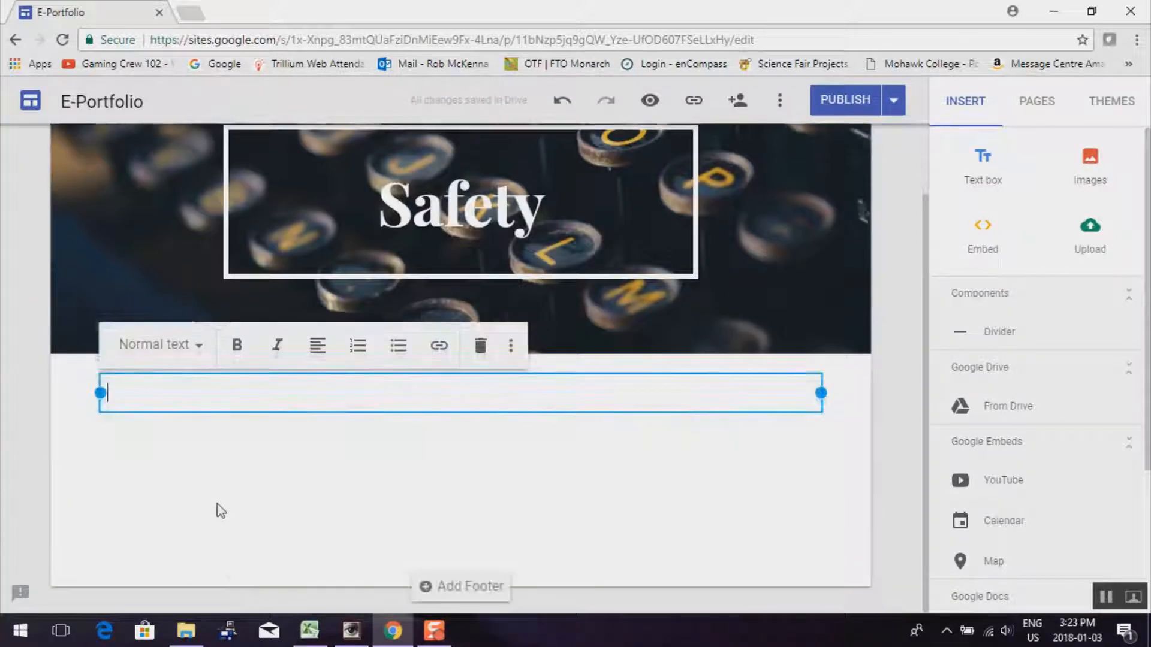
type("Sa")
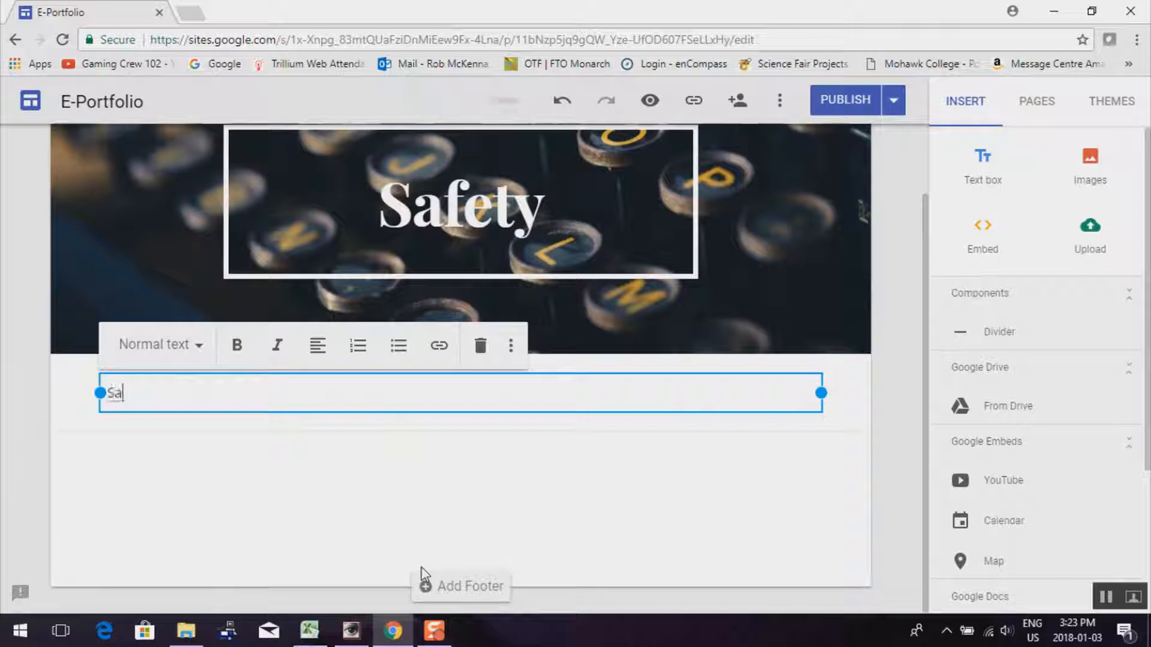
type("fety ")
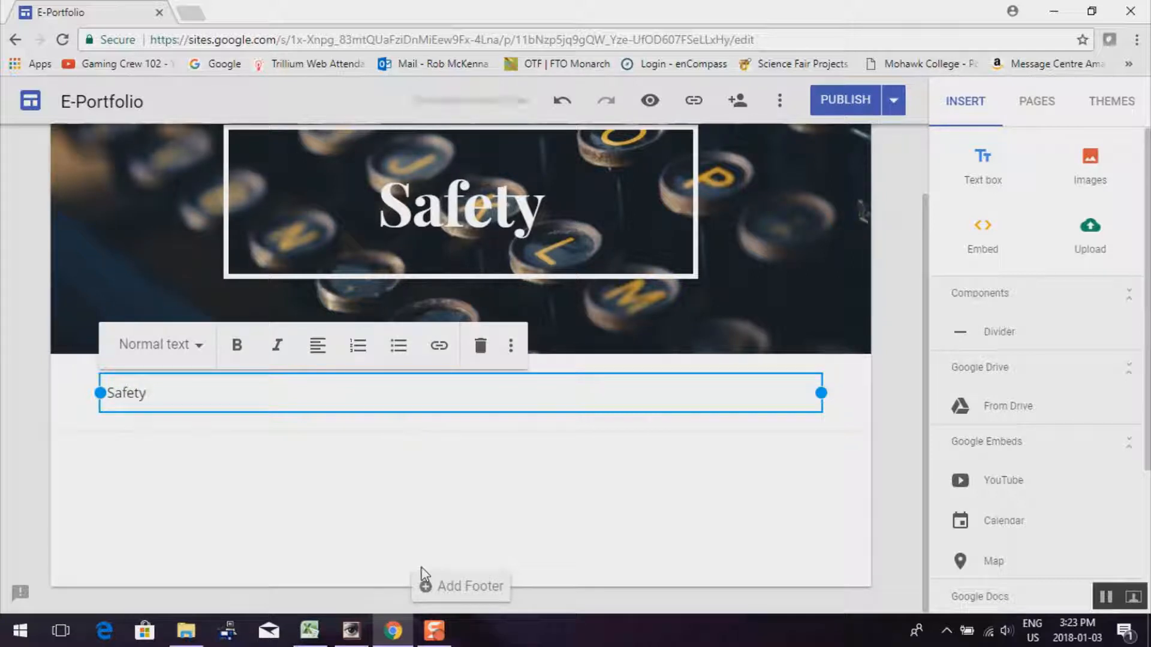
type("Unit")
left_click(195, 456)
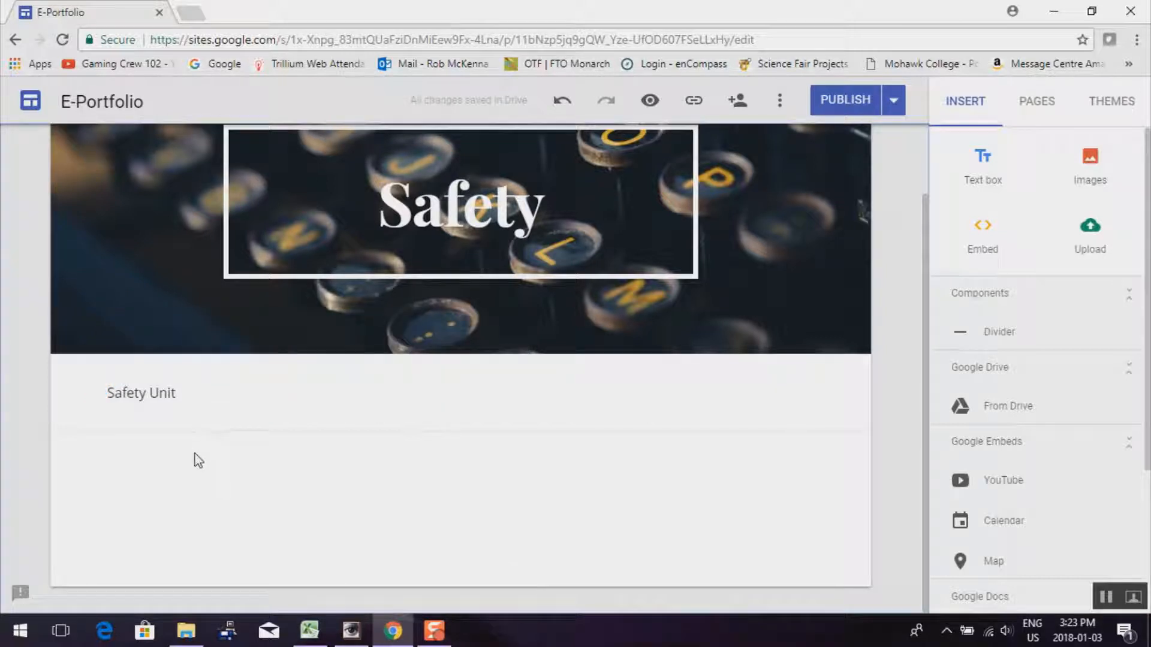
double_click(174, 481)
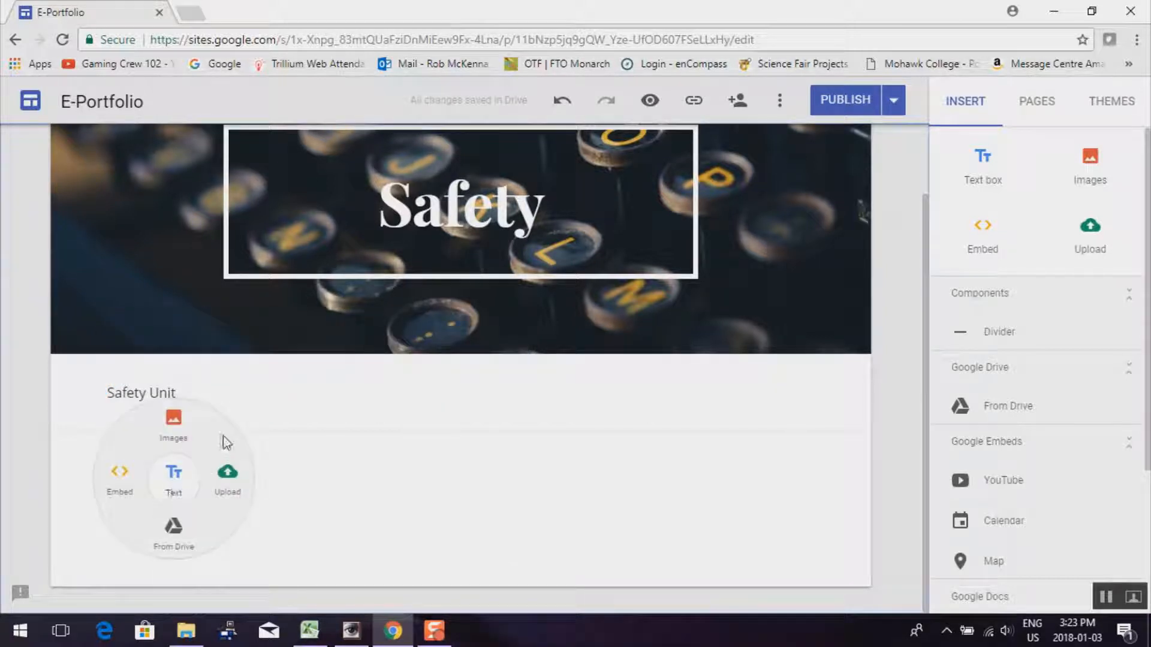
Embed the safety presentation from Drive beneath the Safety Unit text
left_click(173, 542)
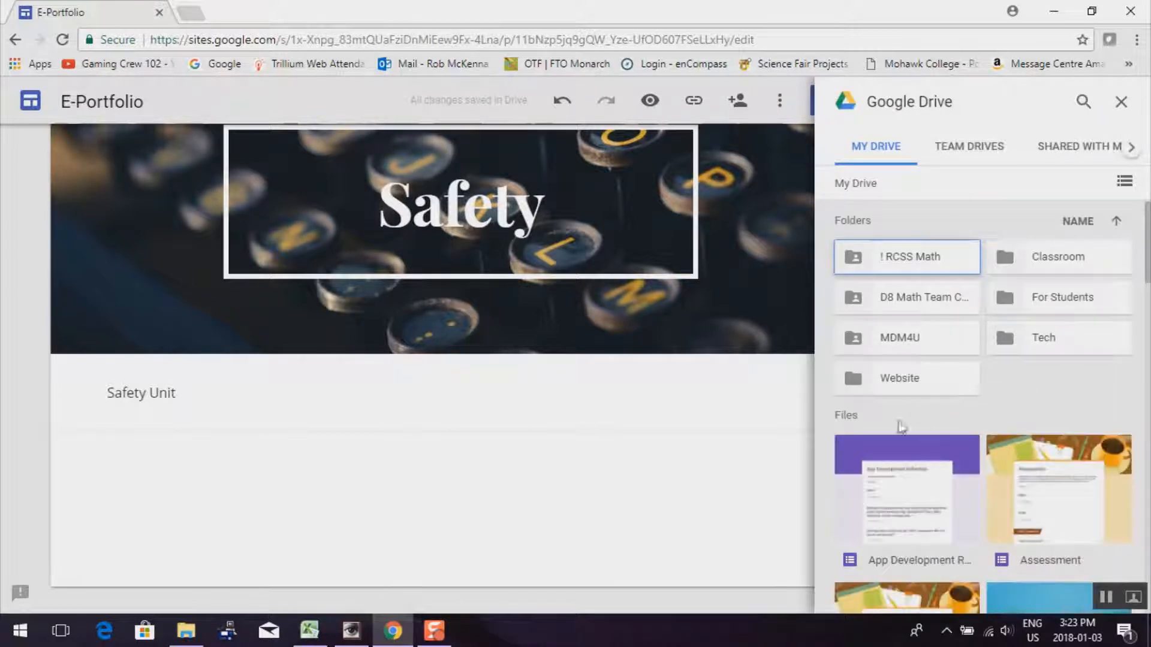
scroll(941, 466, "down", 1)
scroll(941, 467, "down", 15)
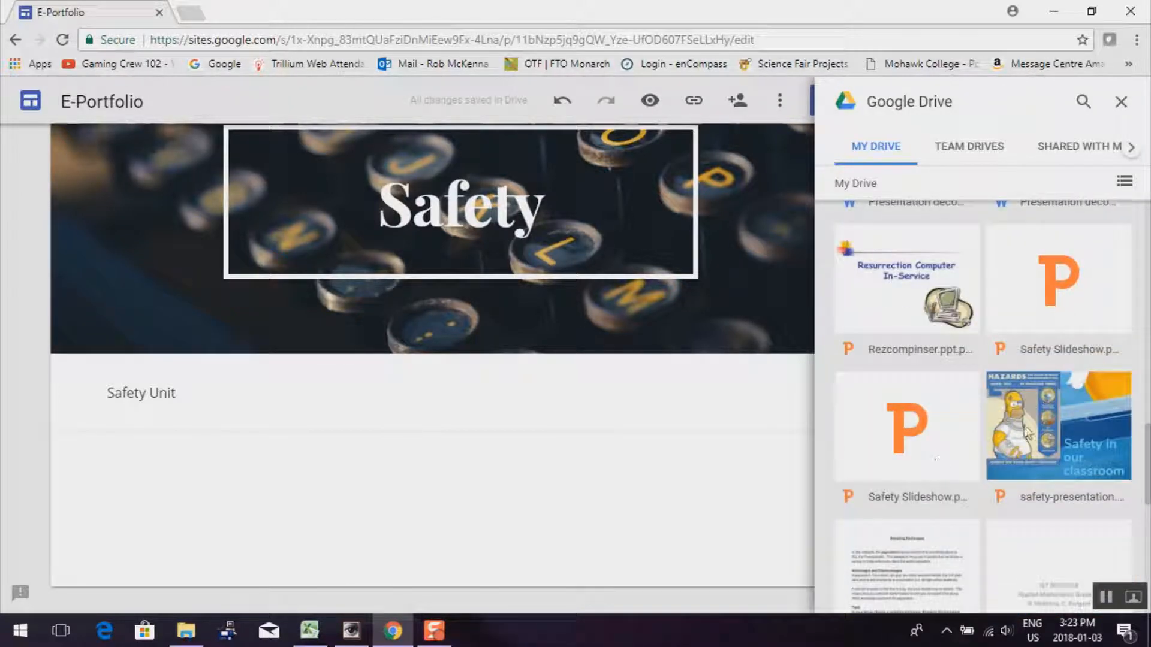
left_click(1040, 420)
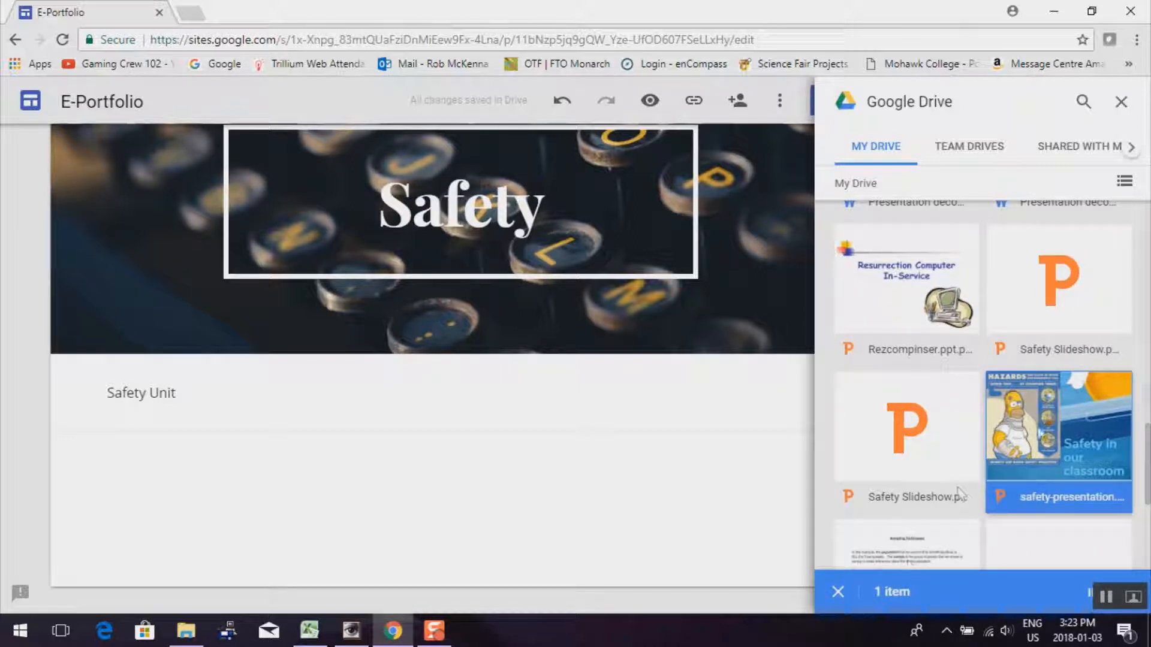
double_click(1039, 424)
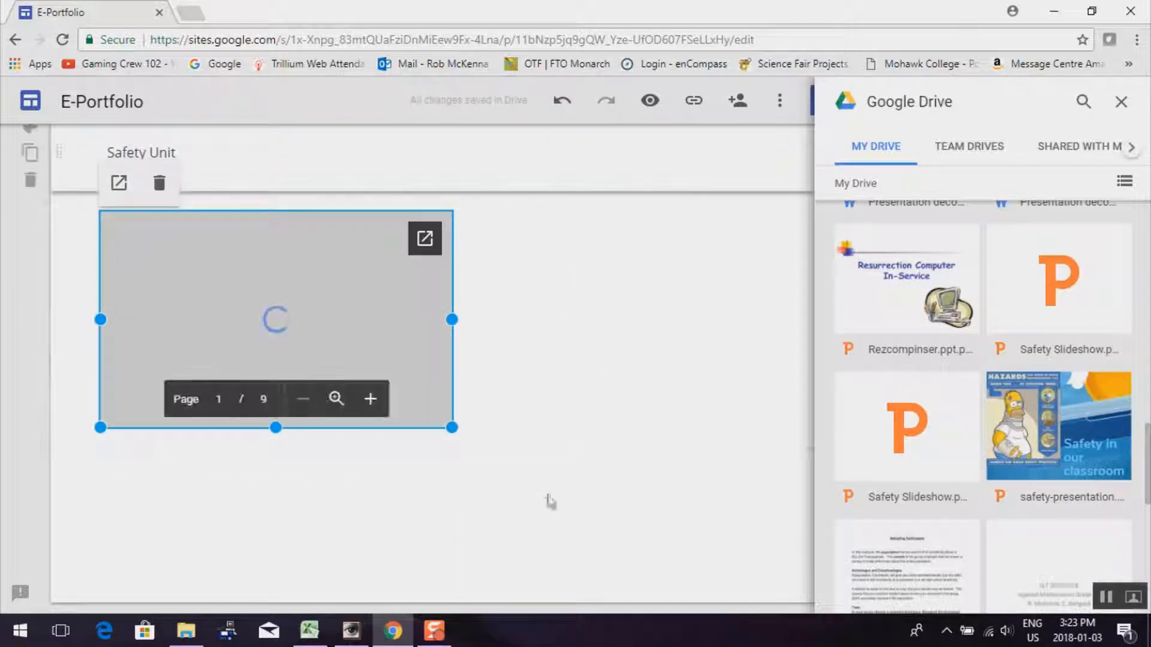
left_click(368, 501)
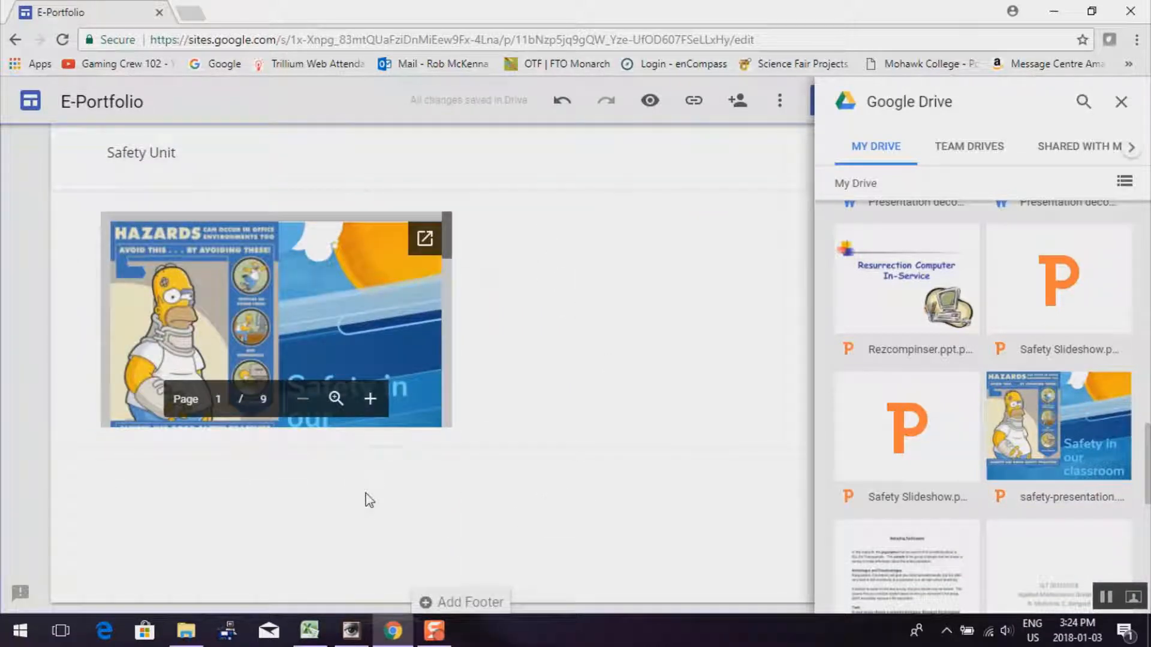
scroll(368, 501, "up", 5)
scroll(376, 529, "down", 3)
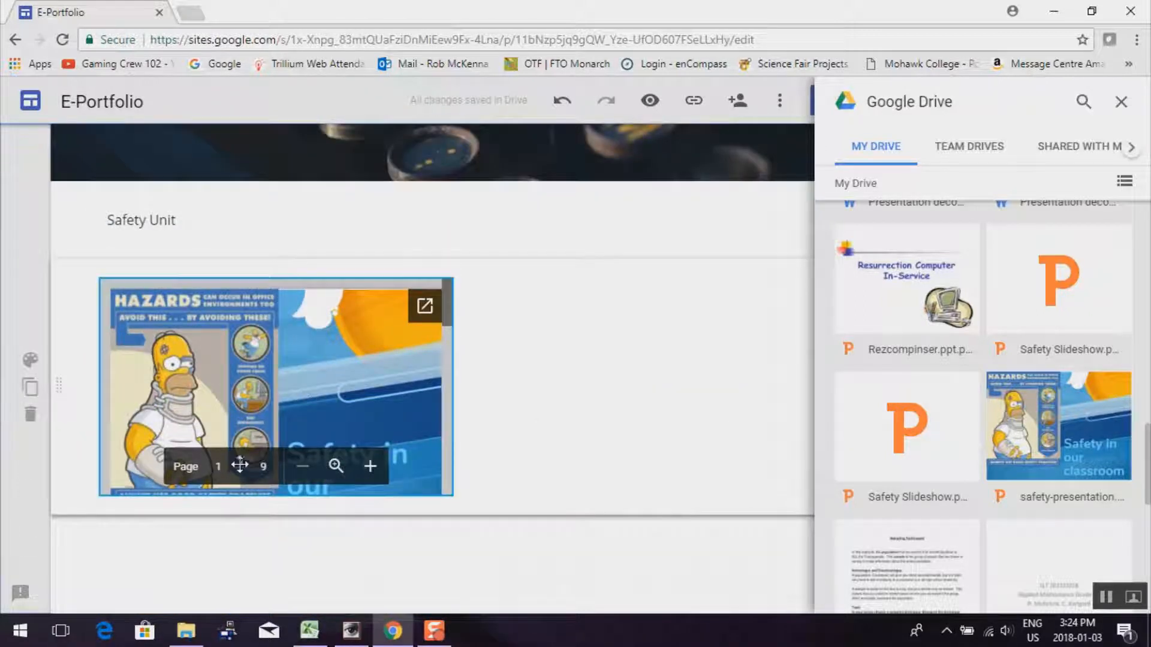
scroll(497, 527, "up", 5)
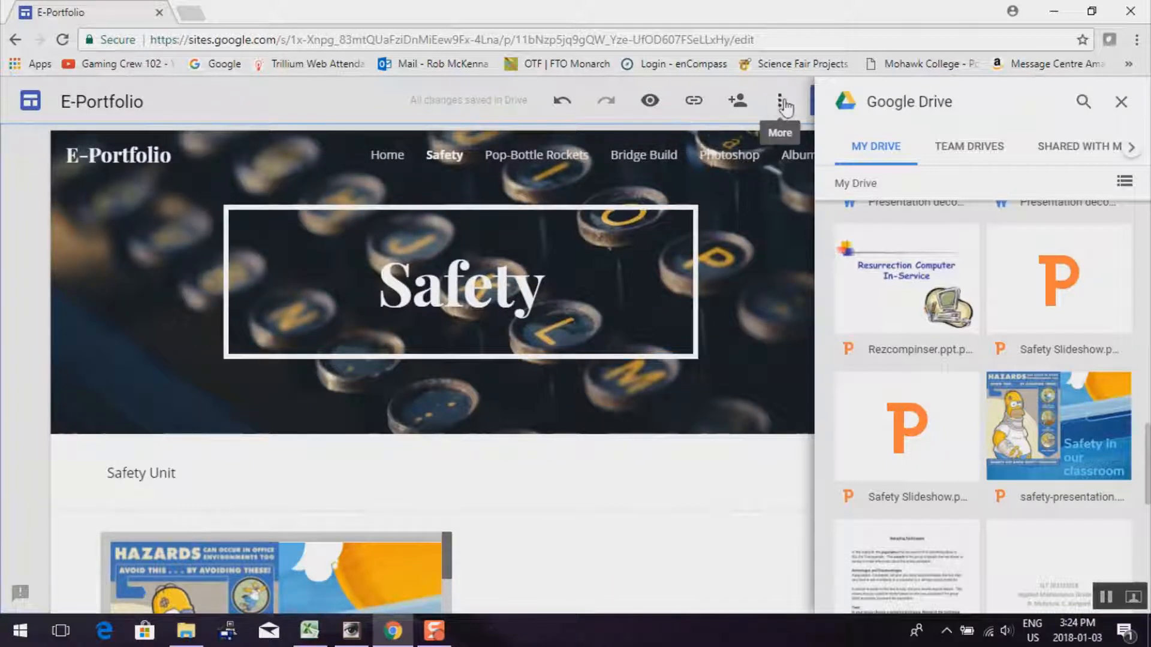
Preview the Safety page and scroll through the embedded nine-slide presentation
left_click(651, 103)
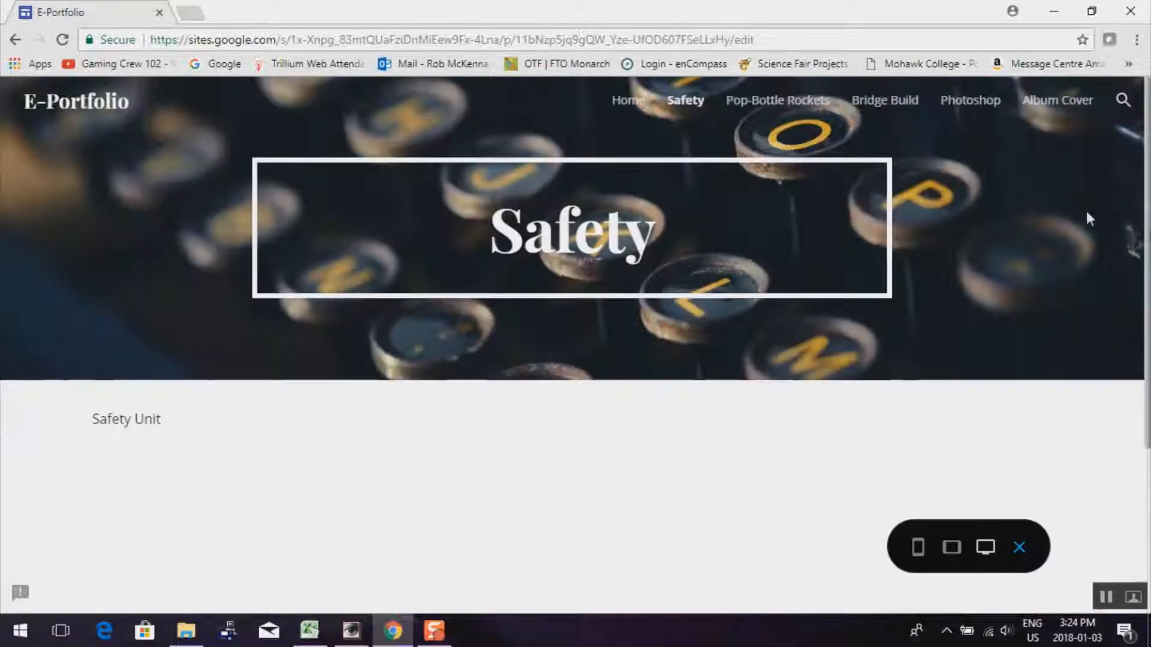
scroll(527, 459, "down", 3)
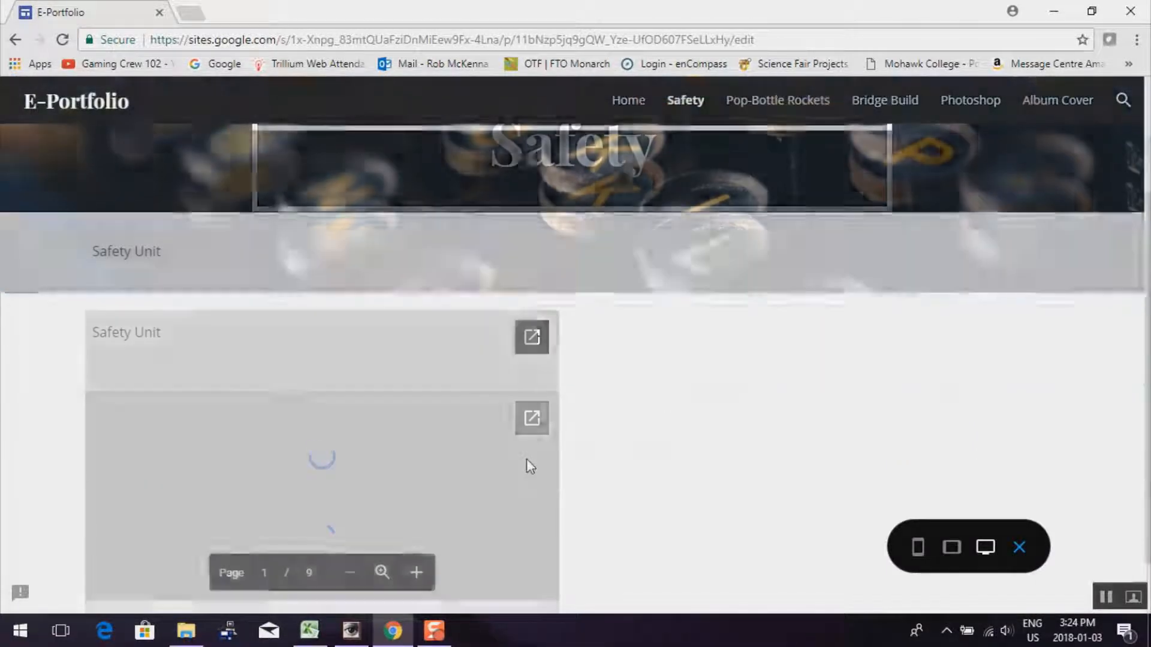
scroll(527, 460, "down", 3)
scroll(527, 460, "up", 3)
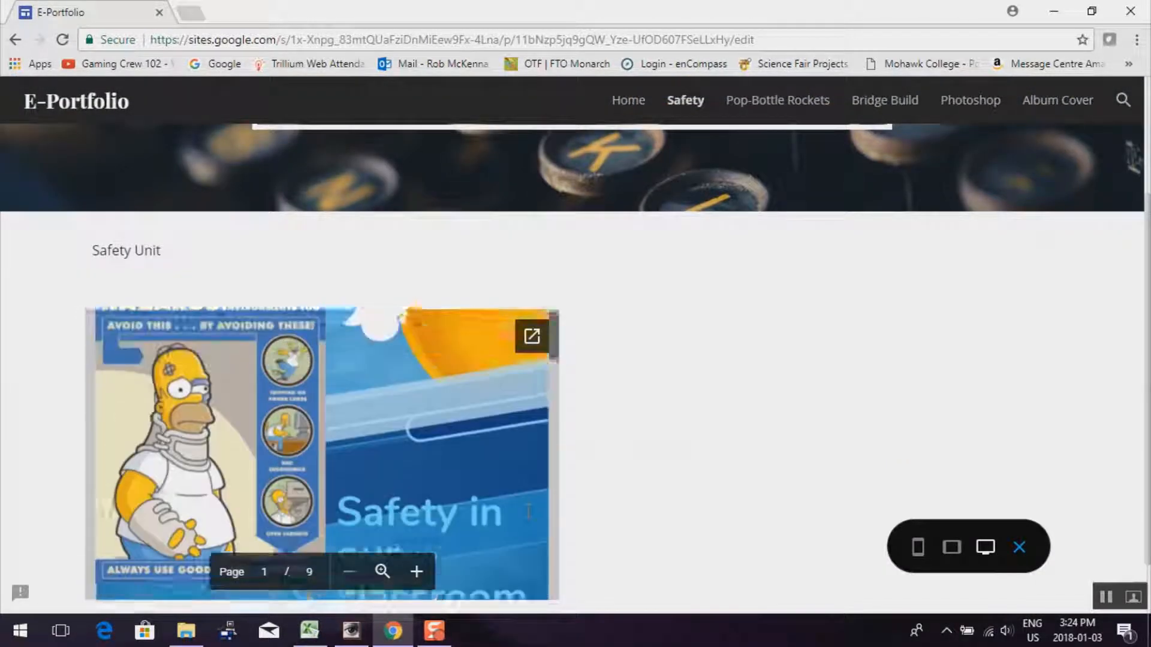
scroll(527, 460, "down", 5)
scroll(468, 472, "down", 10)
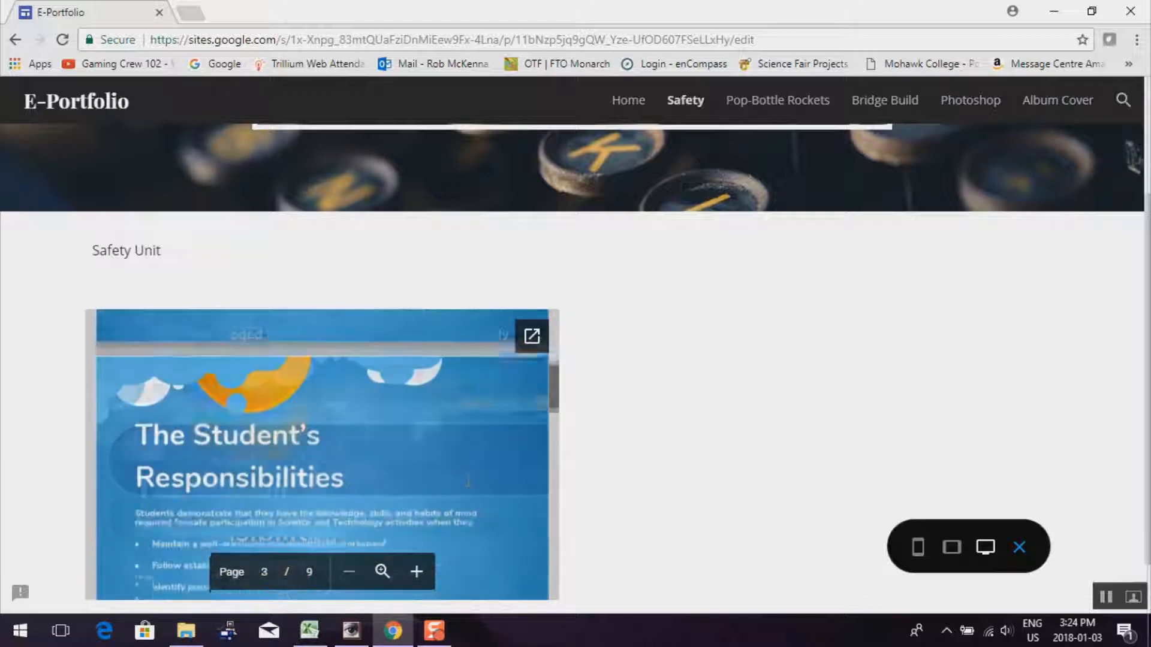
scroll(468, 472, "down", 20)
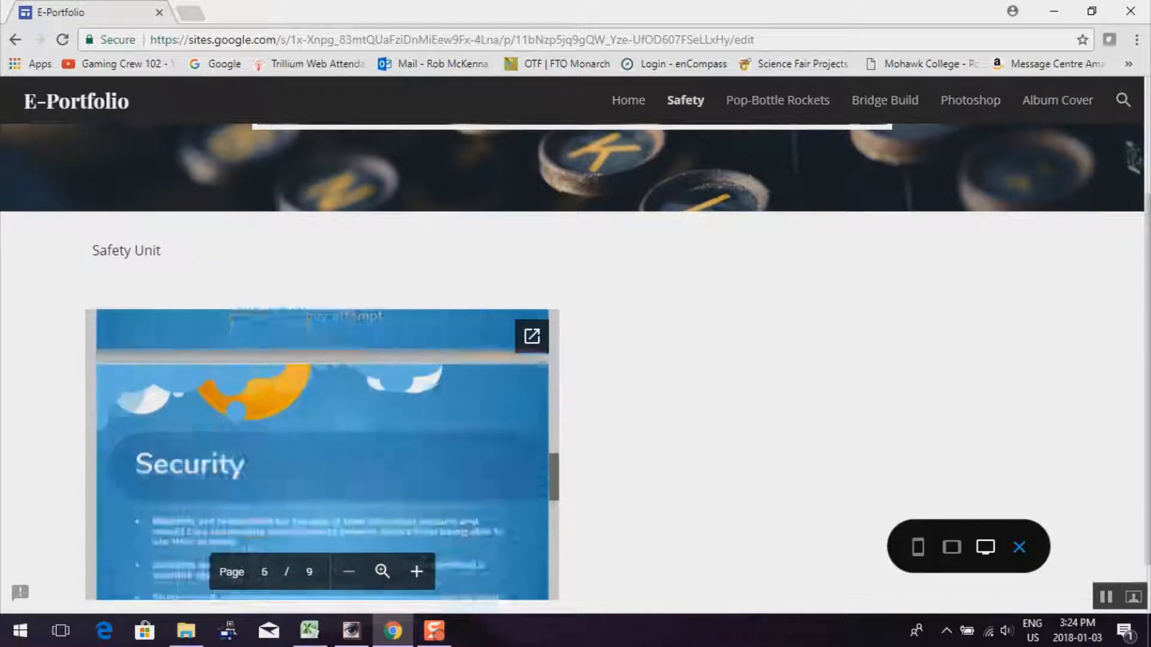
scroll(468, 472, "down", 6)
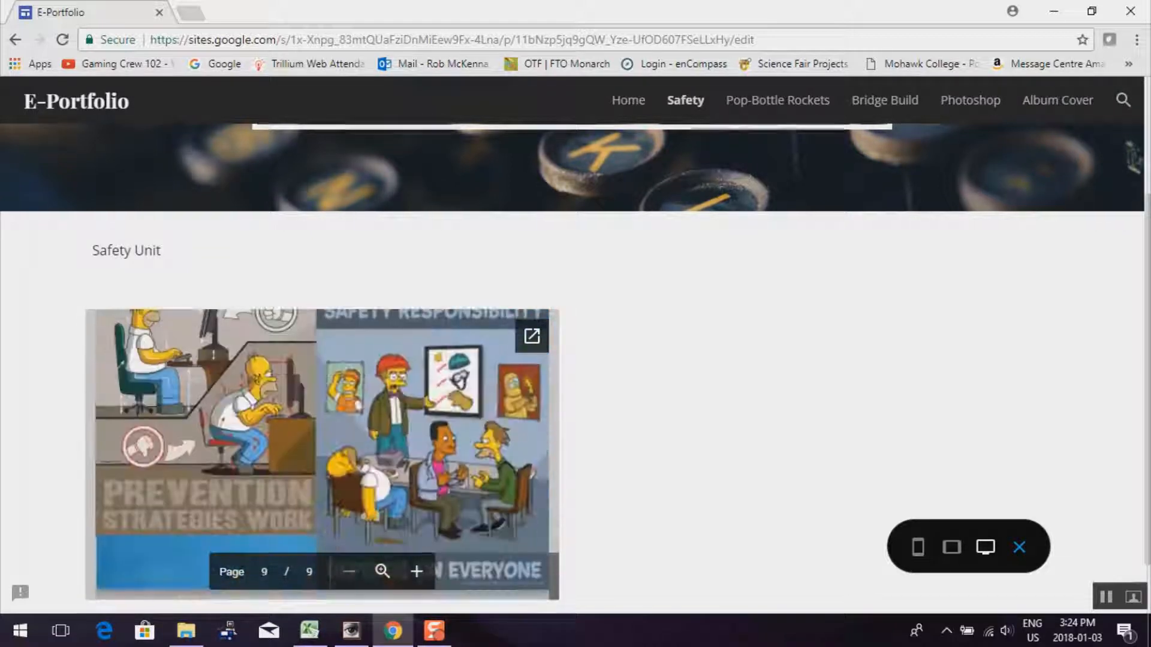
scroll(468, 472, "up", 20)
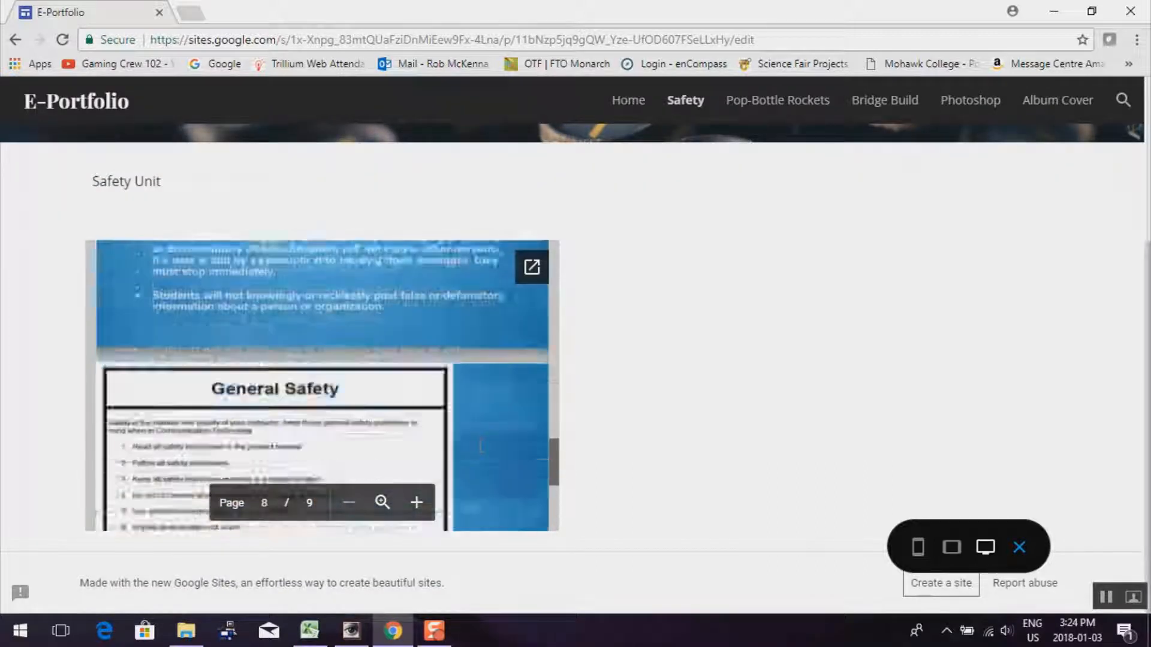
scroll(469, 473, "up", 10)
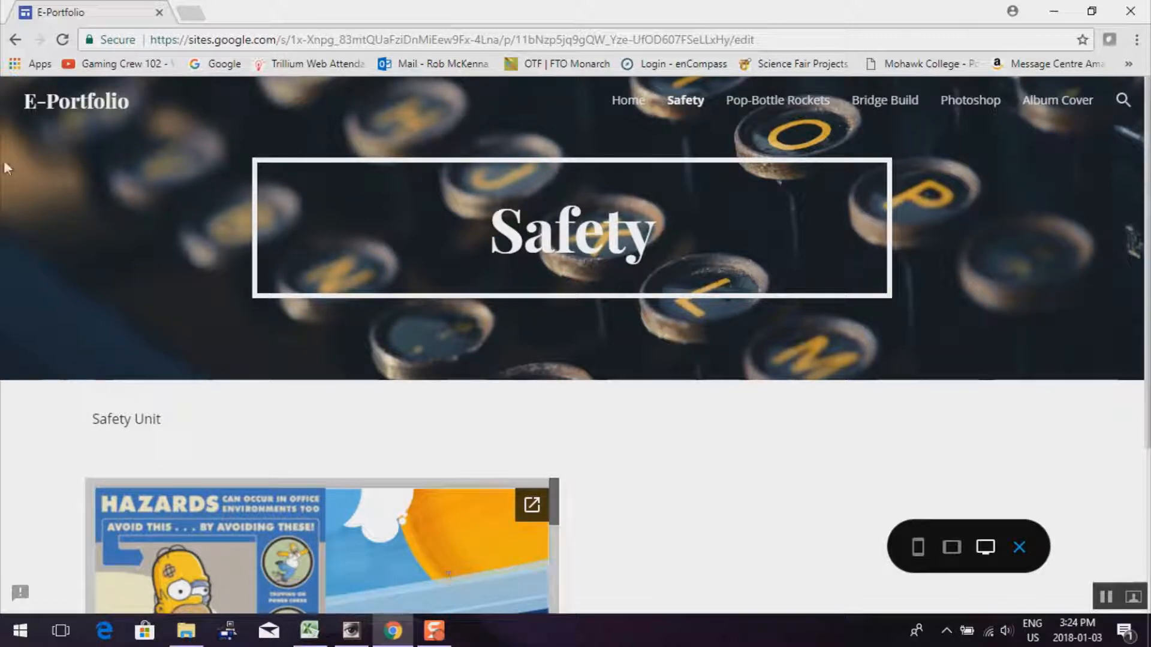
Return to editing, close the Drive picker, and bring up insert choices below the slideshow
left_click(15, 44)
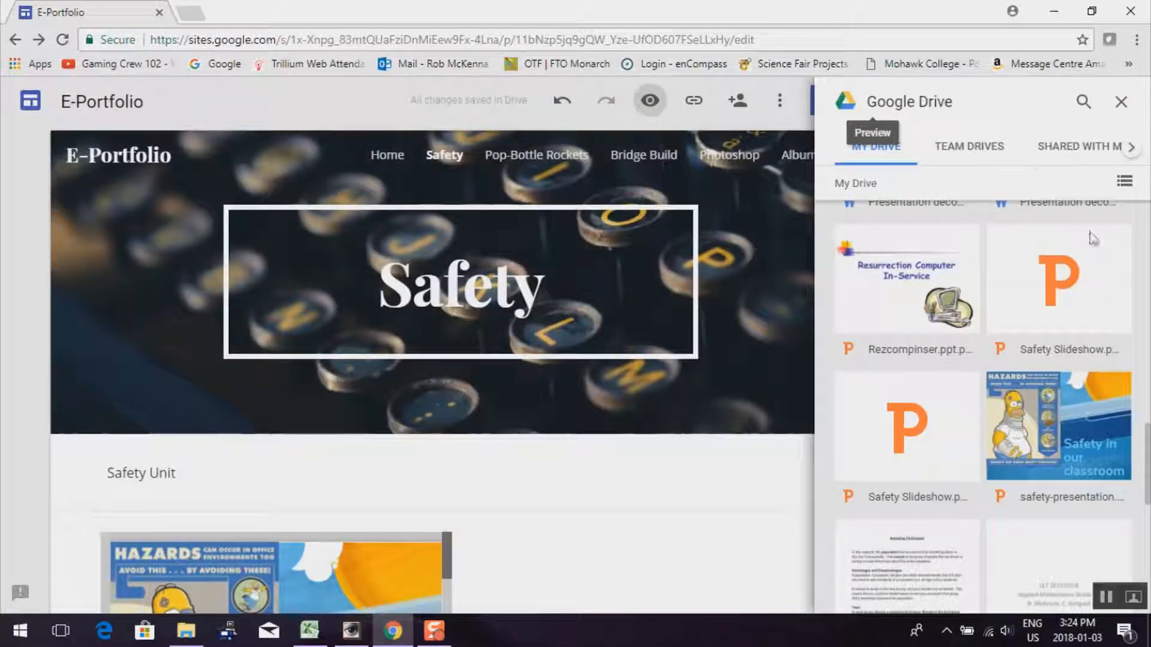
left_click(1120, 105)
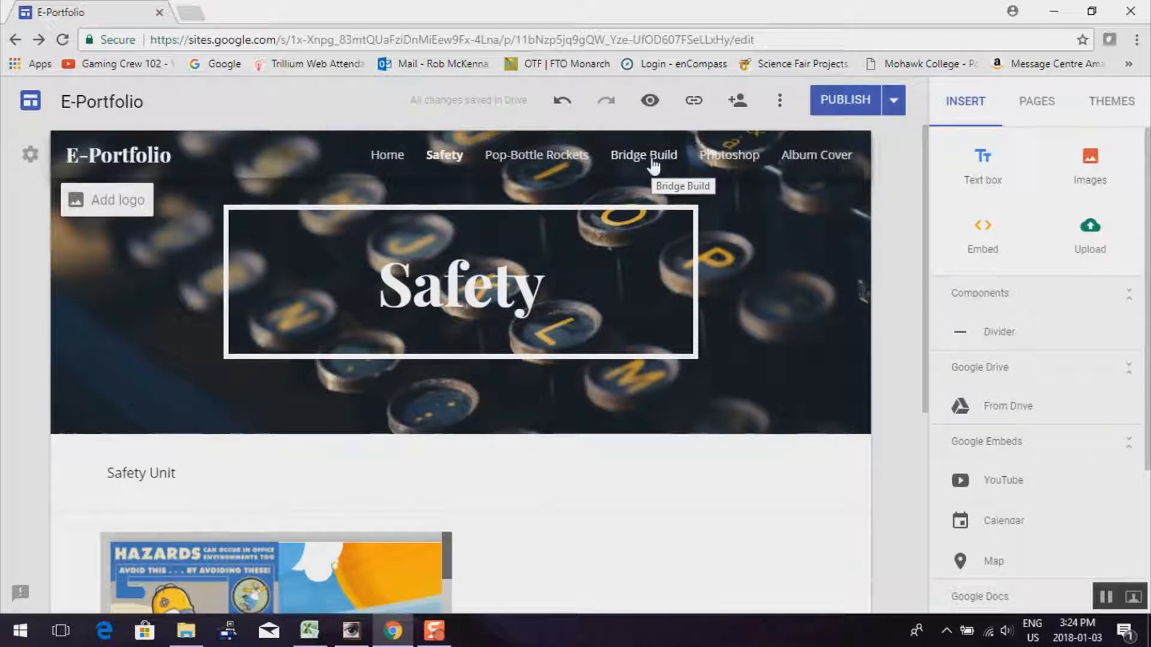
scroll(402, 444, "down", 5)
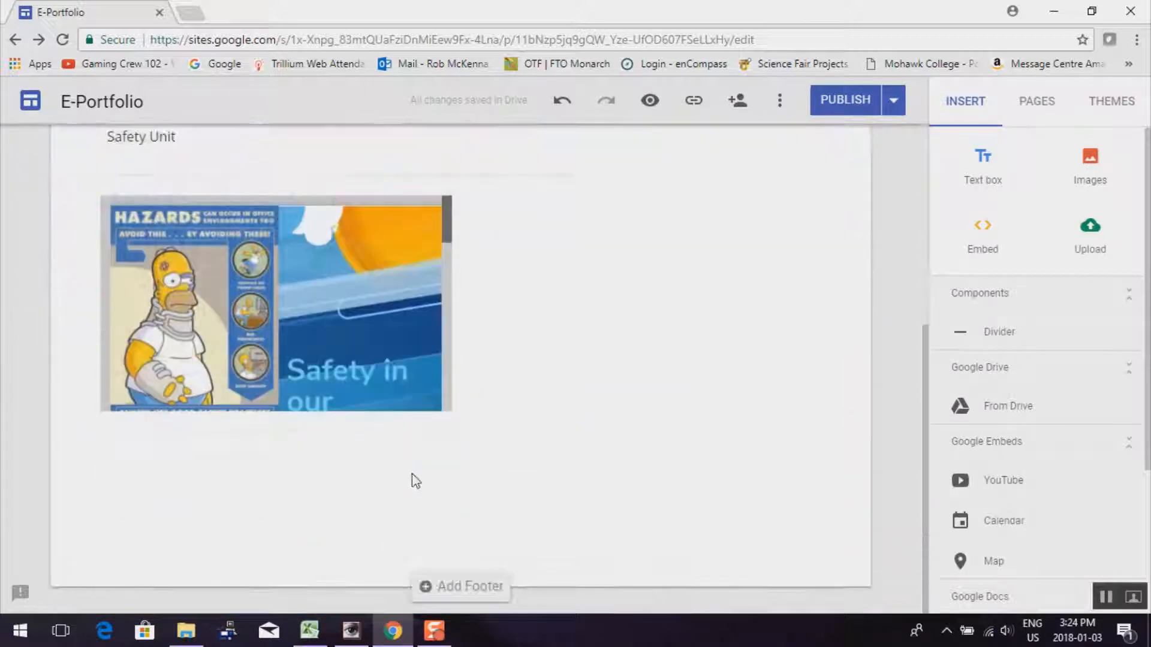
double_click(179, 467)
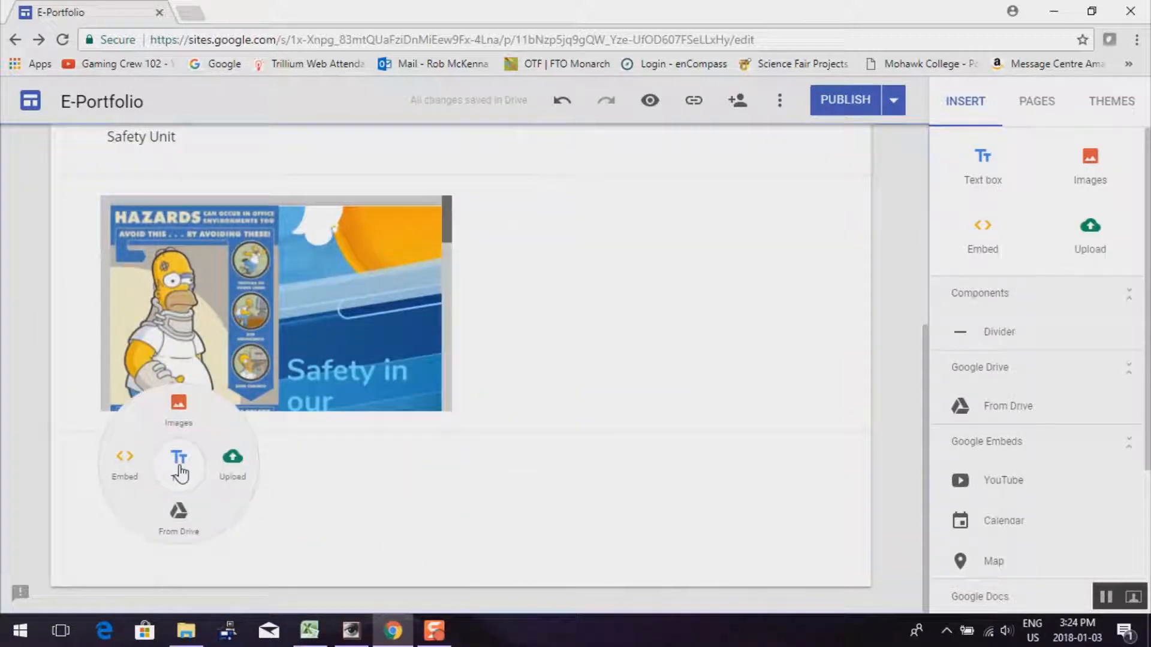
left_click(181, 414)
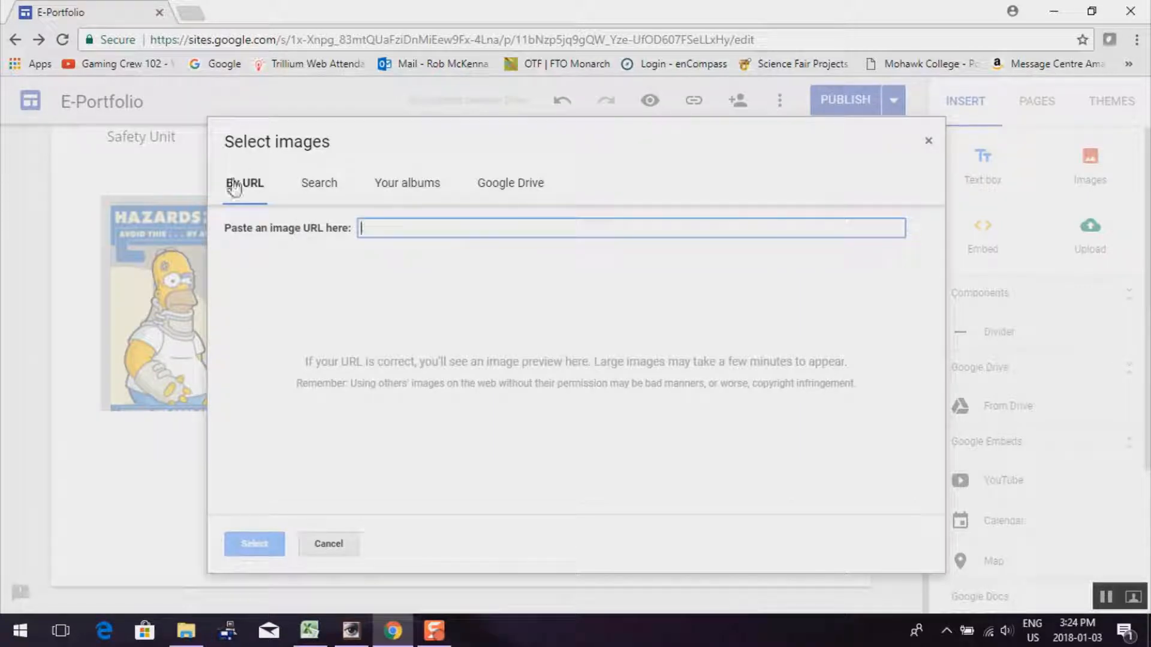
left_click(319, 191)
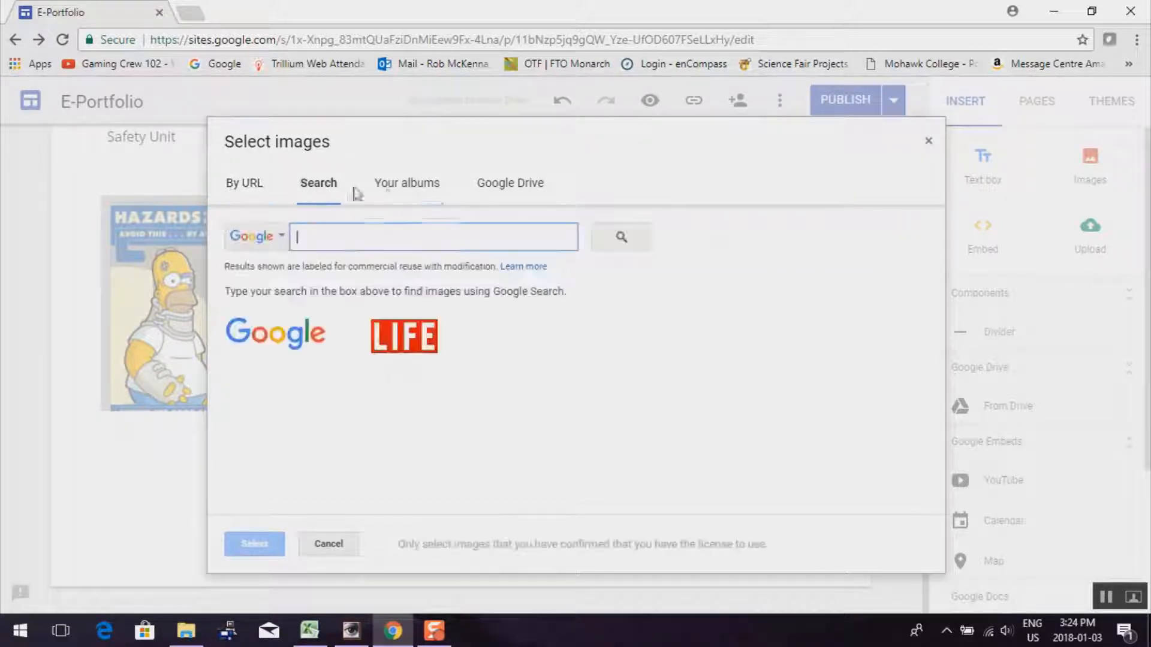
left_click(402, 193)
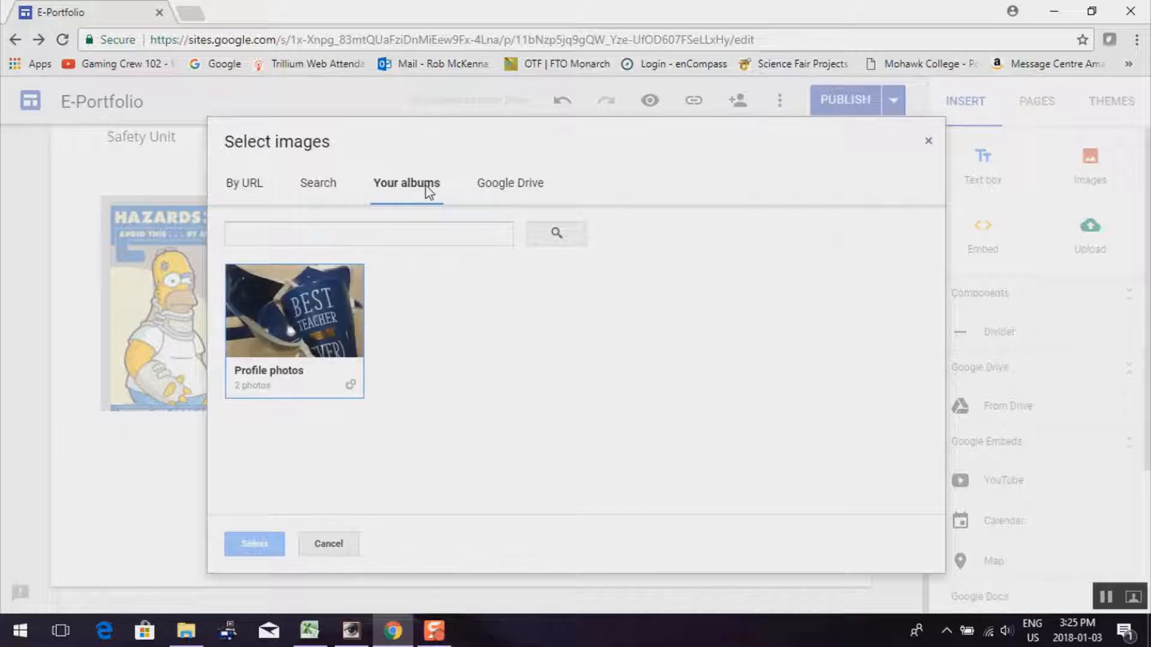
left_click(520, 191)
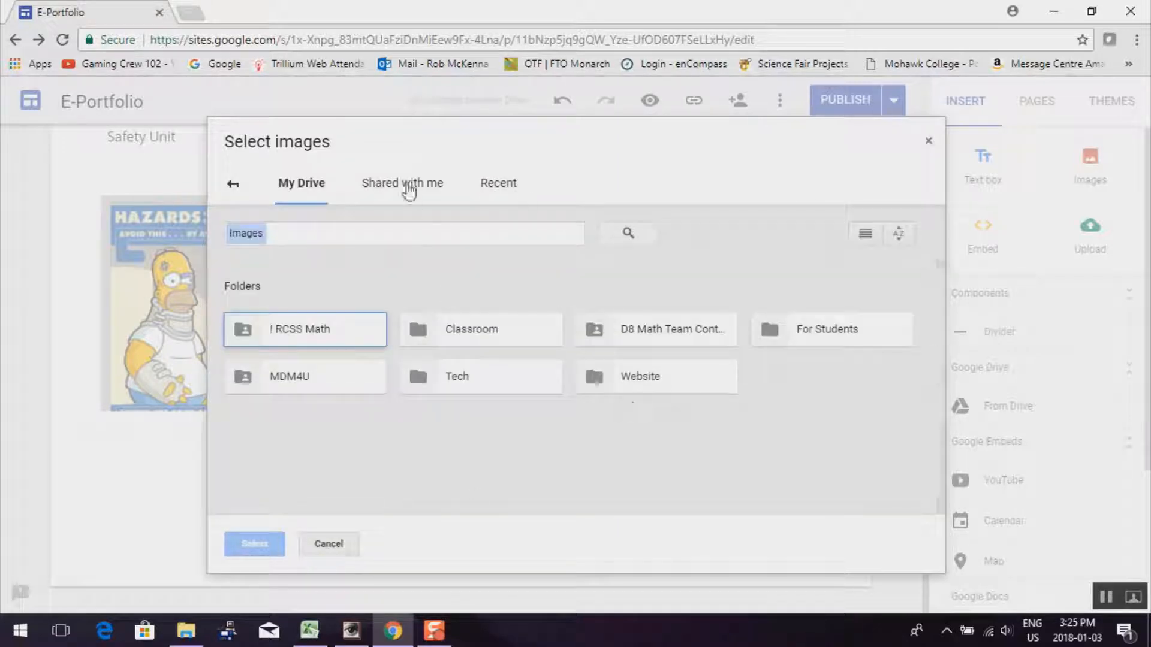
left_click(233, 186)
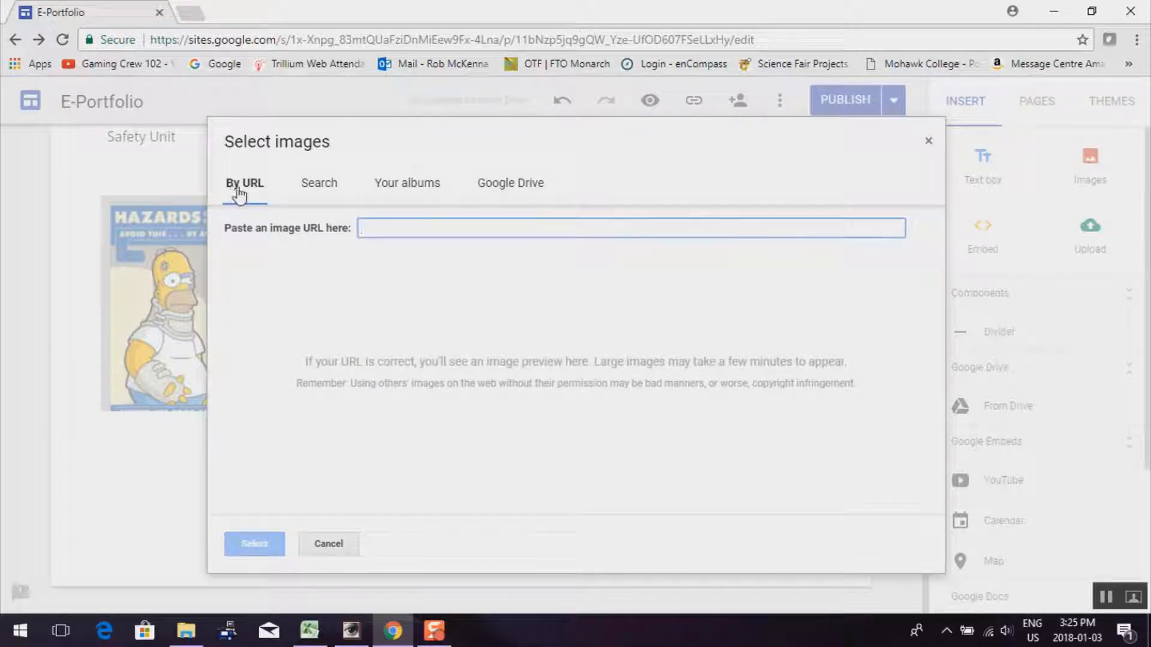
left_click(409, 183)
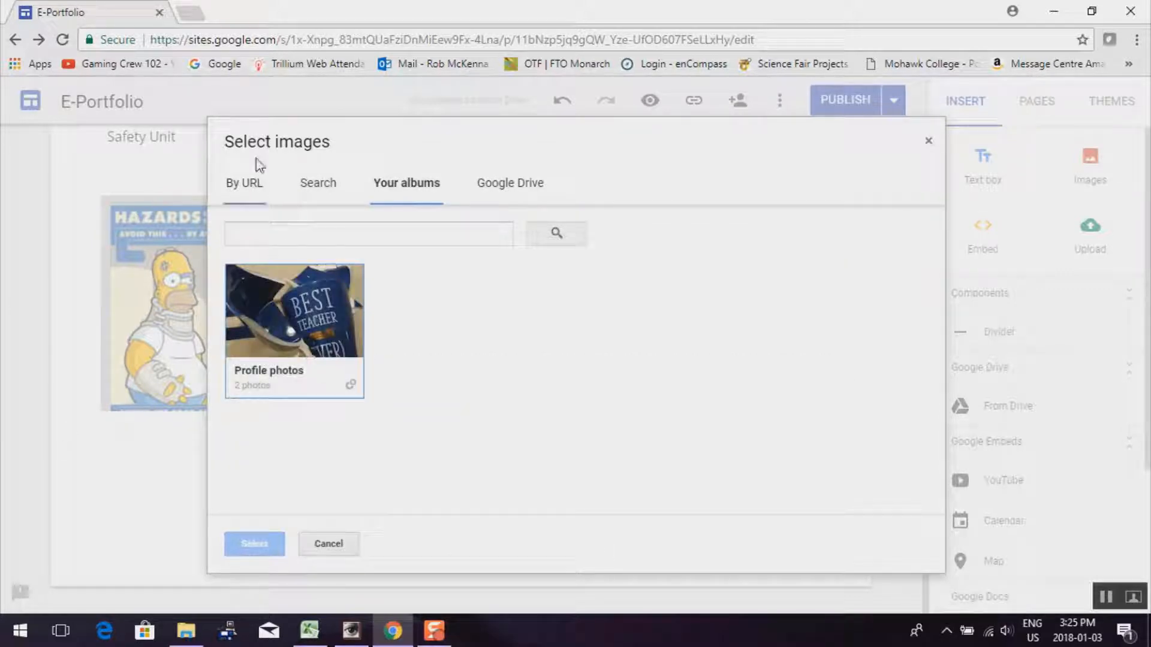
left_click(929, 142)
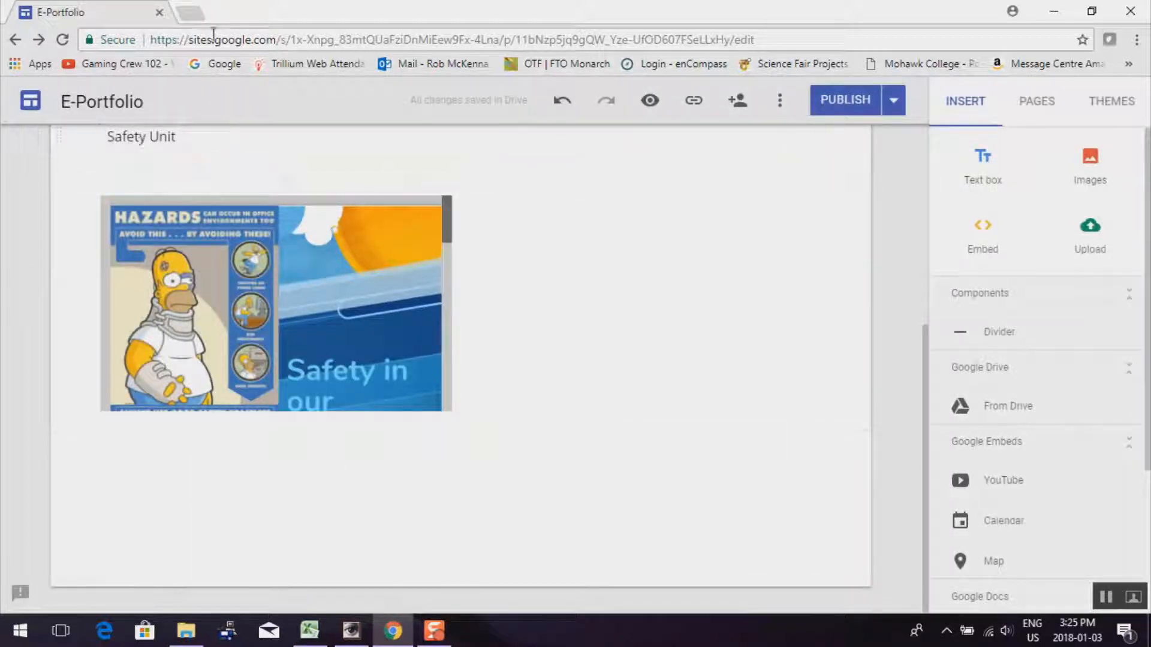
left_click(189, 13)
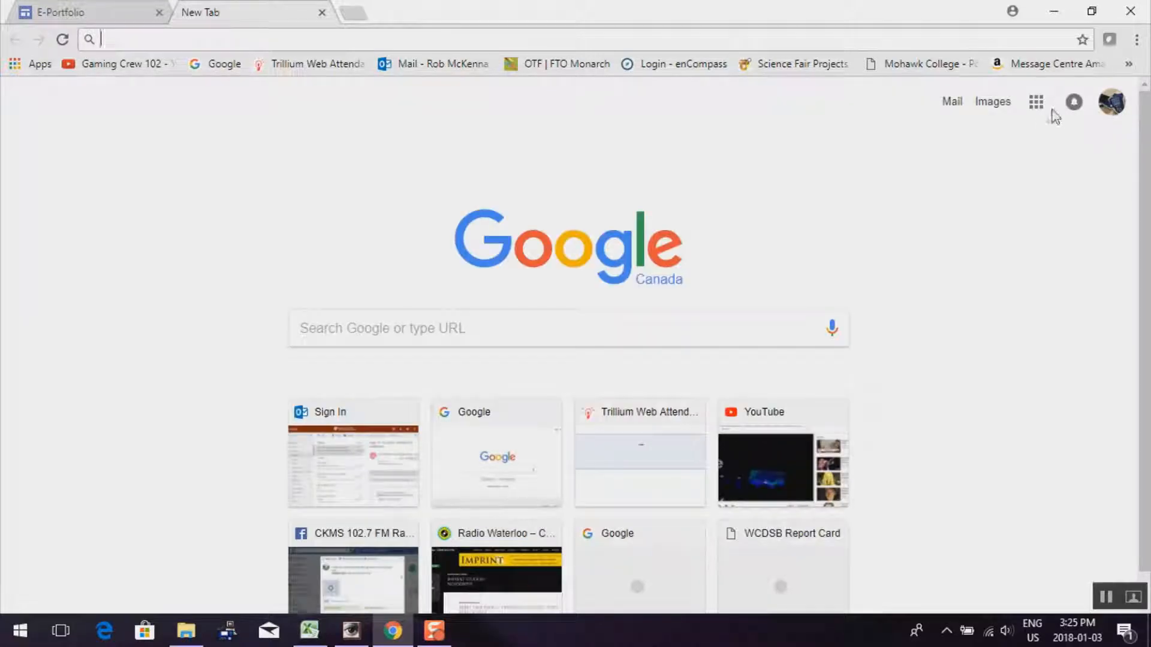
left_click(1036, 103)
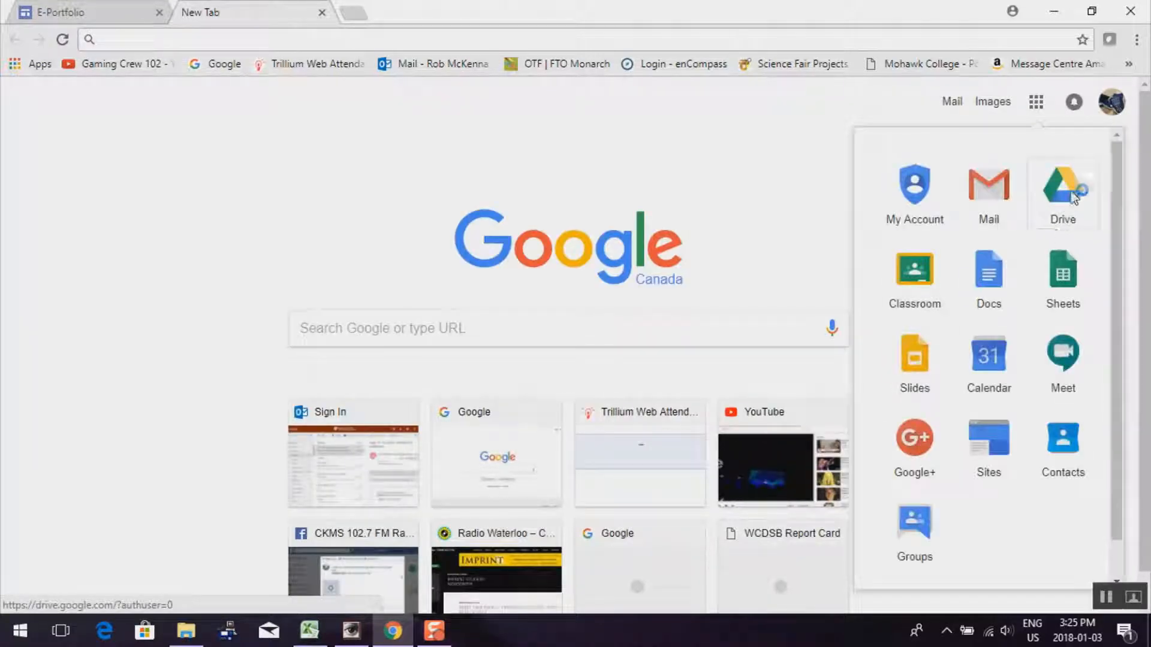
left_click(1072, 194)
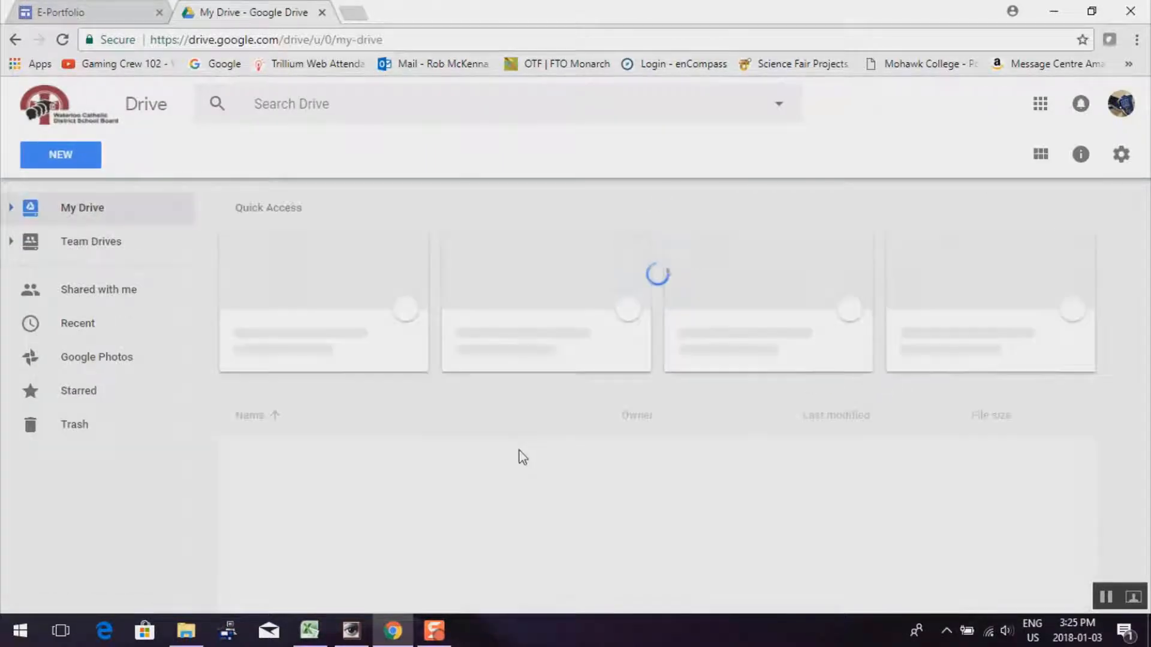
scroll(461, 453, "down", 9)
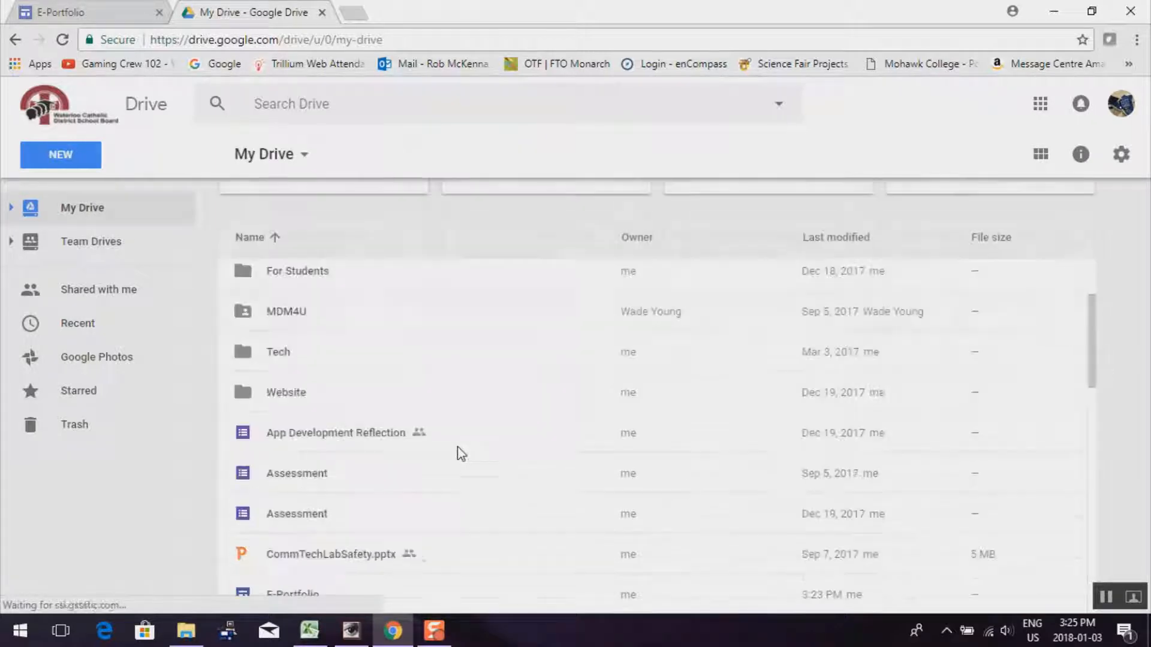
scroll(458, 452, "up", 1)
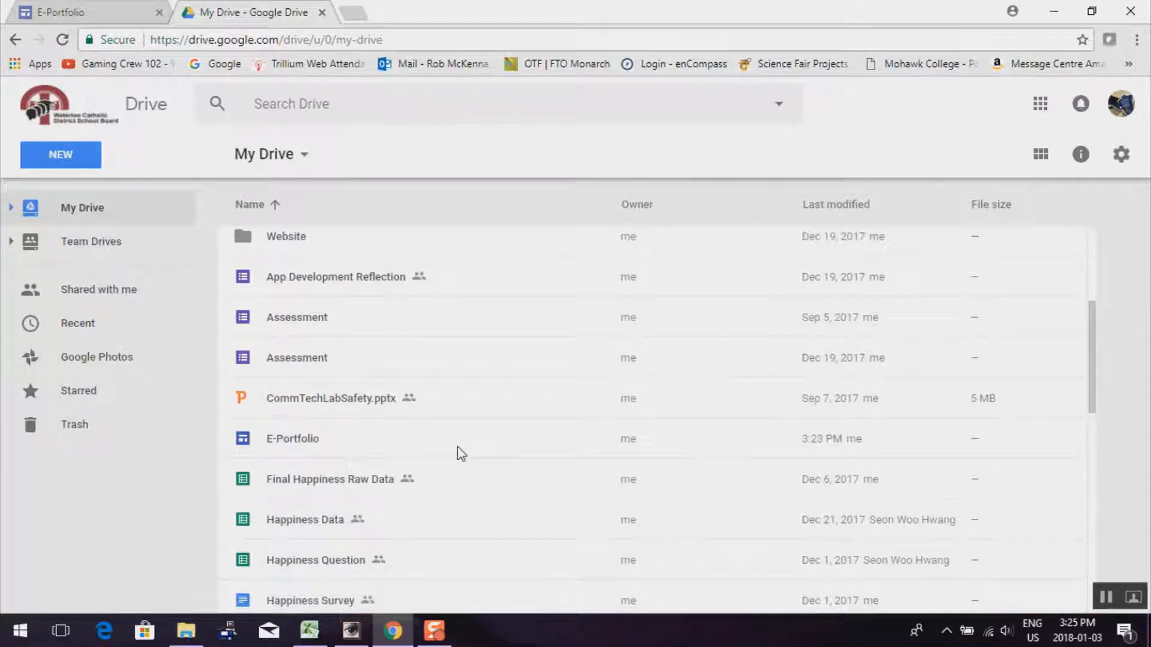
scroll(360, 356, "up", 2)
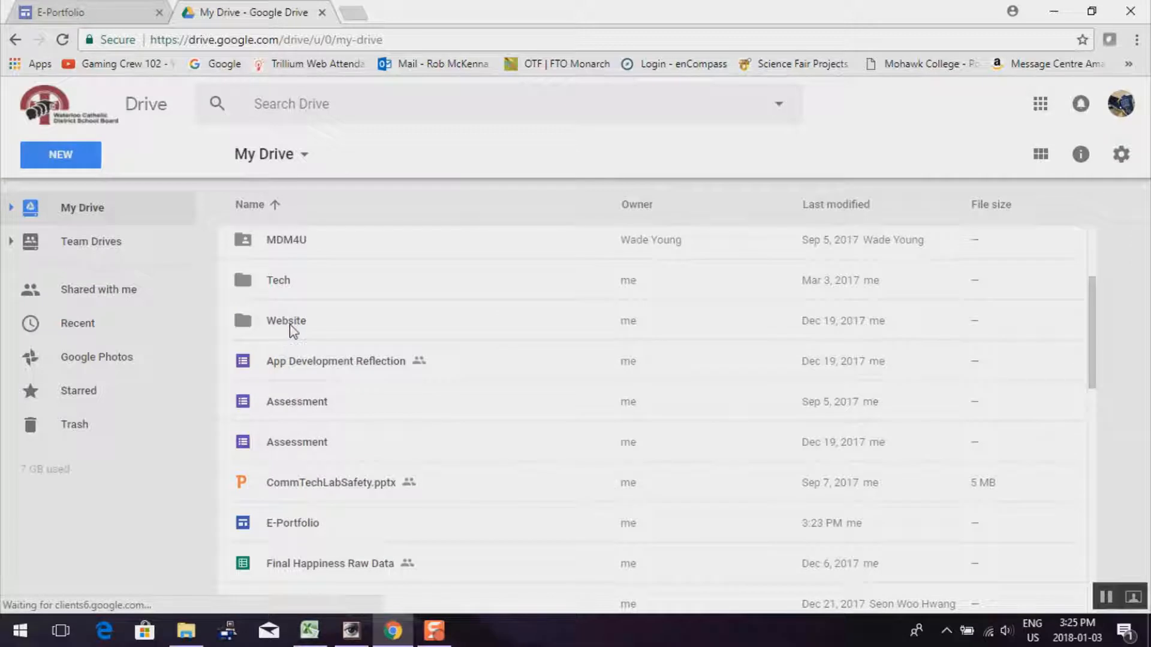
double_click(286, 321)
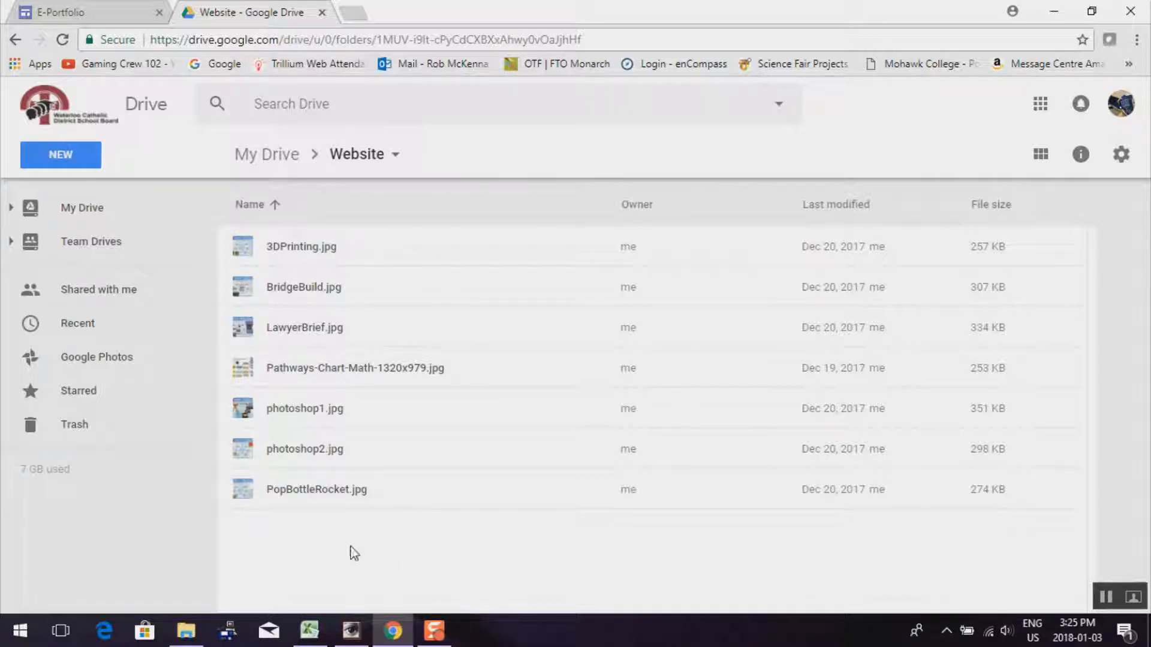
left_click(322, 13)
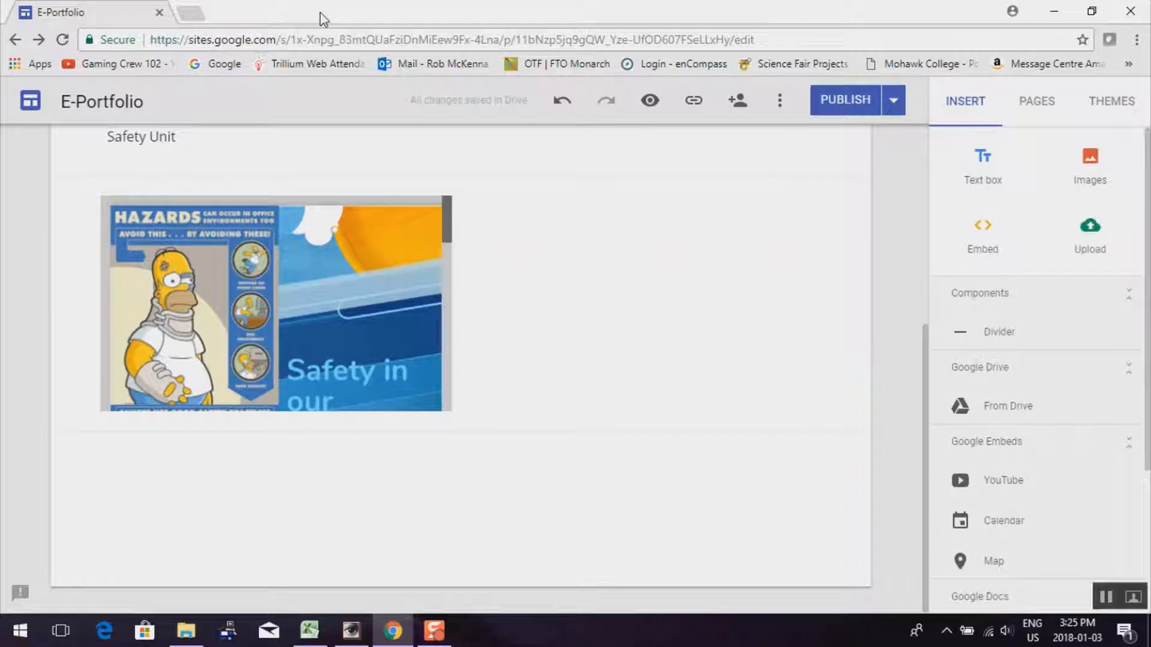
scroll(461, 359, "up", 5)
scroll(544, 361, "down", 4)
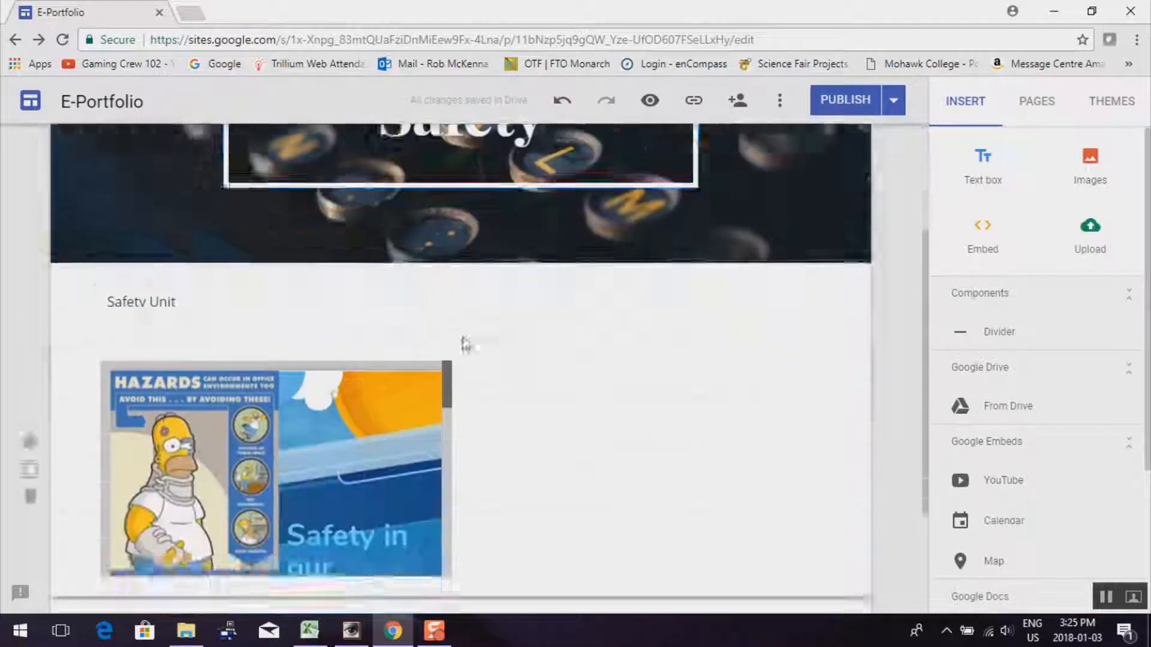
scroll(527, 379, "up", 4)
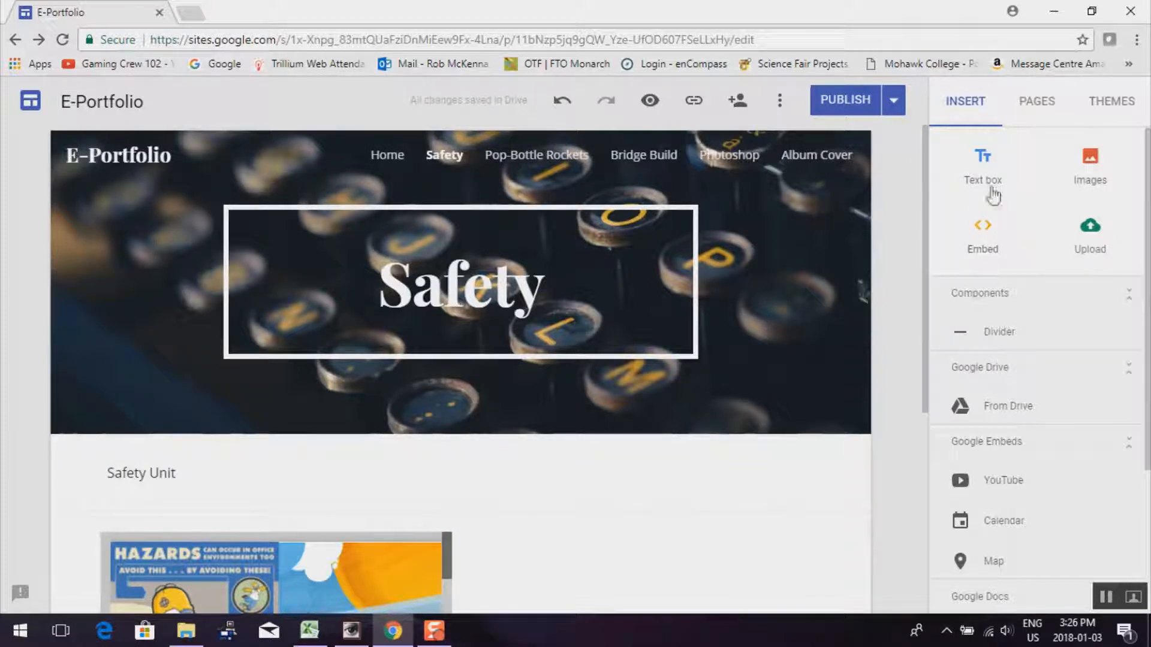
scroll(610, 438, "down", 1)
scroll(610, 434, "down", 1)
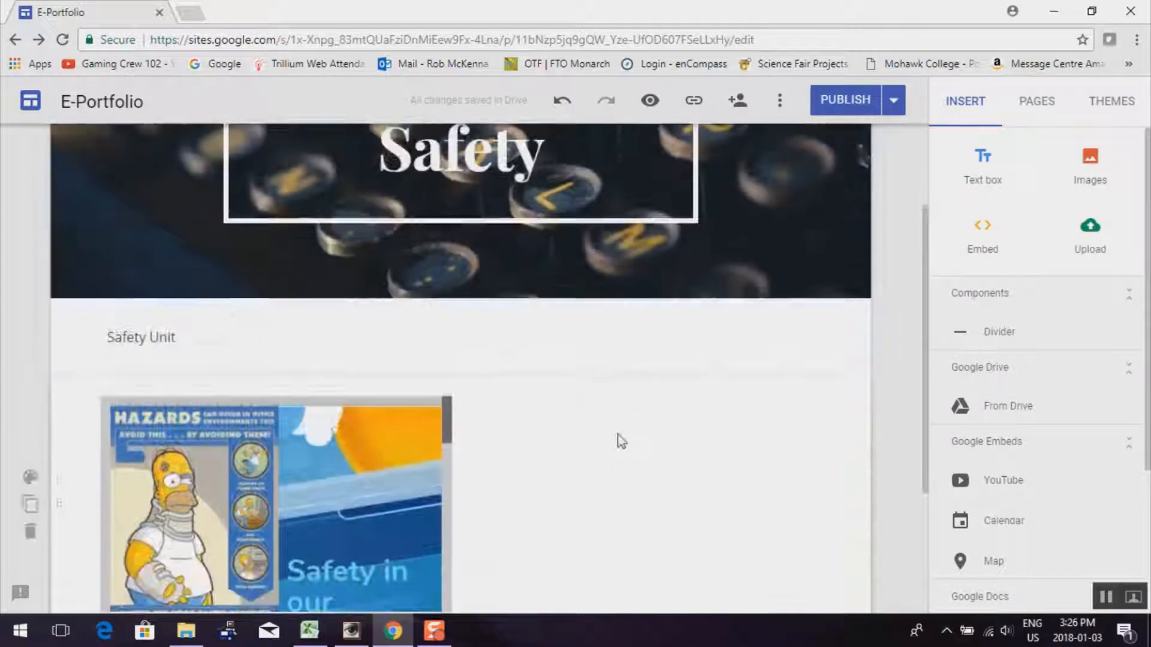
scroll(616, 442, "up", 2)
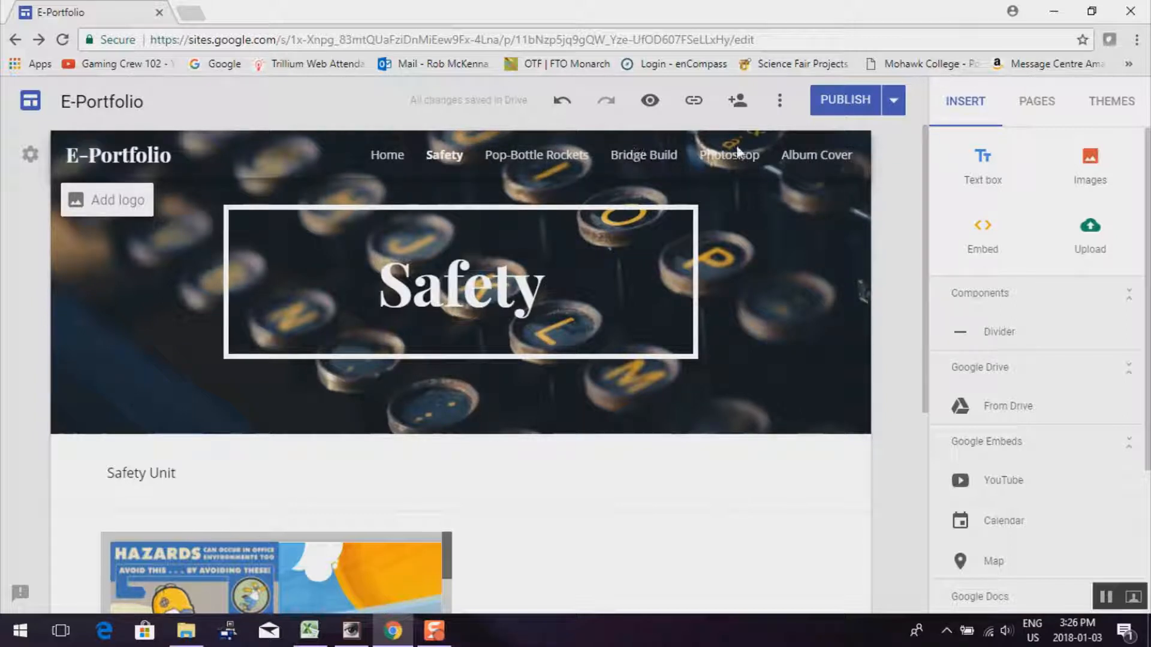
scroll(891, 347, "down", 5)
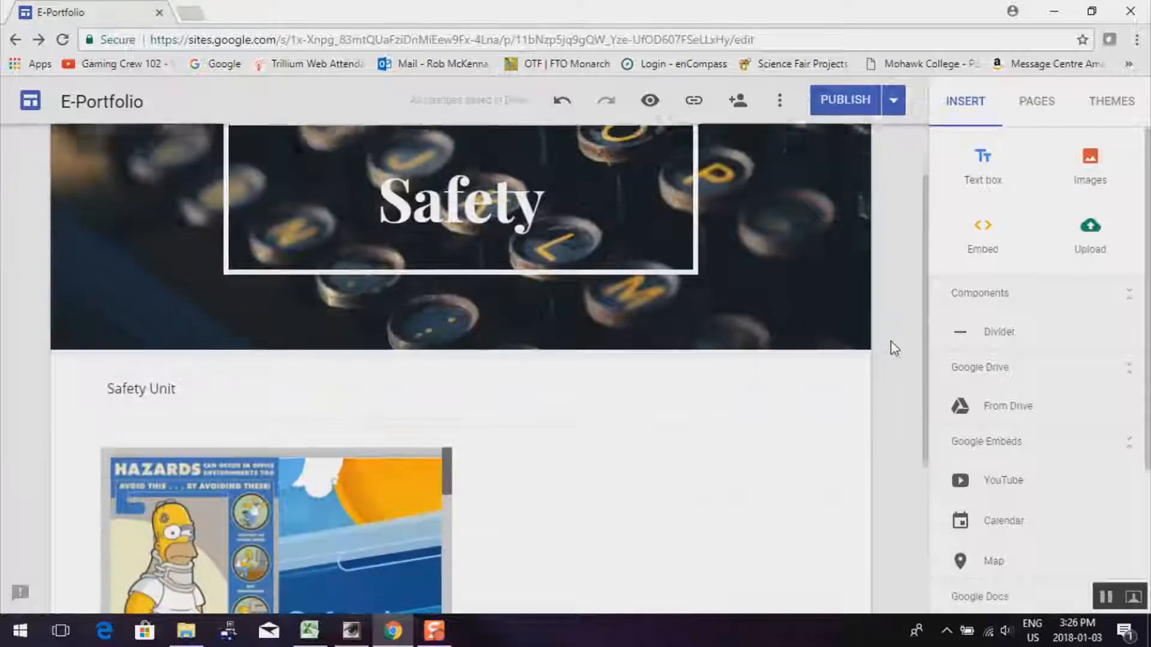
scroll(863, 390, "up", 5)
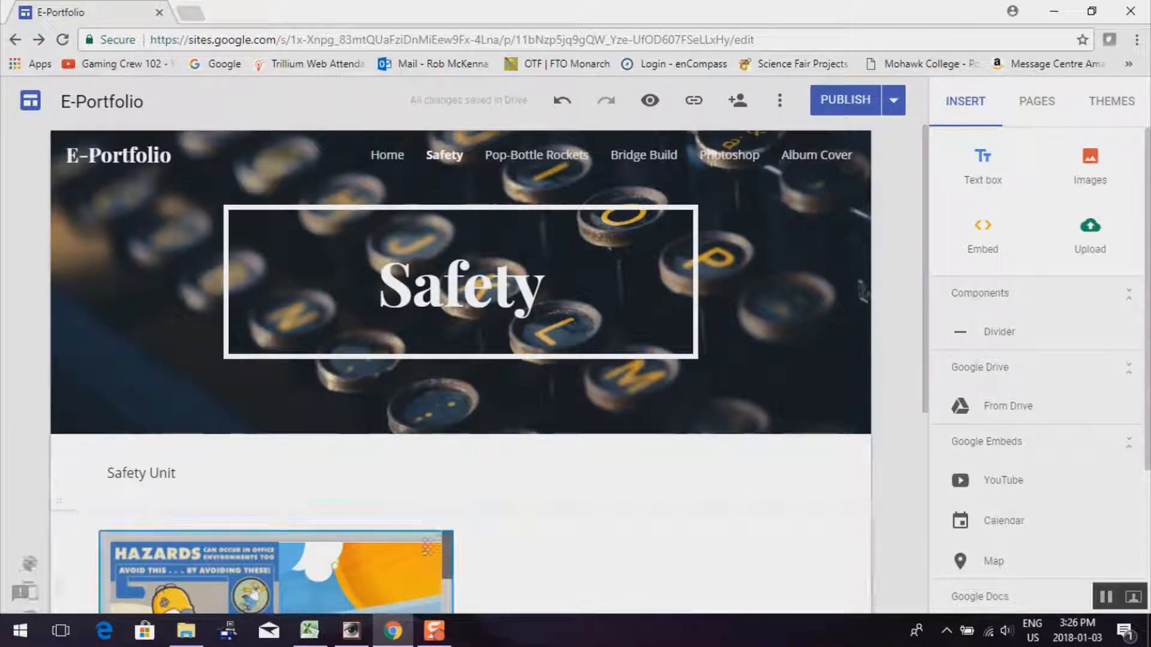
scroll(657, 505, "down", 1)
scroll(656, 505, "down", 3)
scroll(622, 496, "up", 5)
left_click(621, 488)
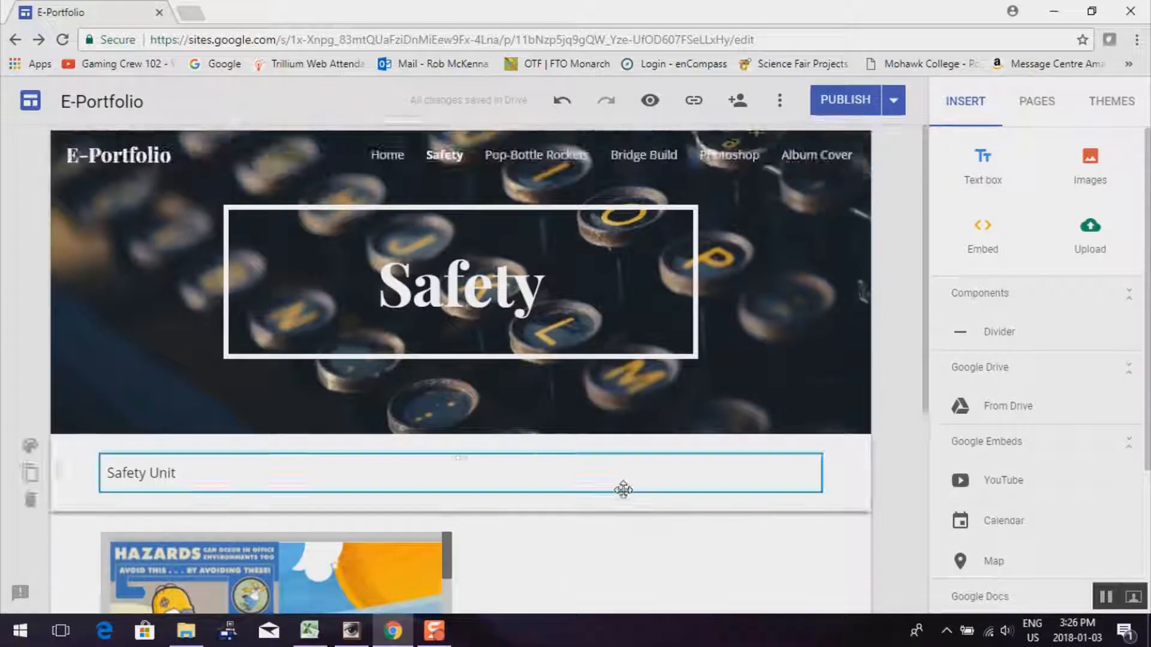